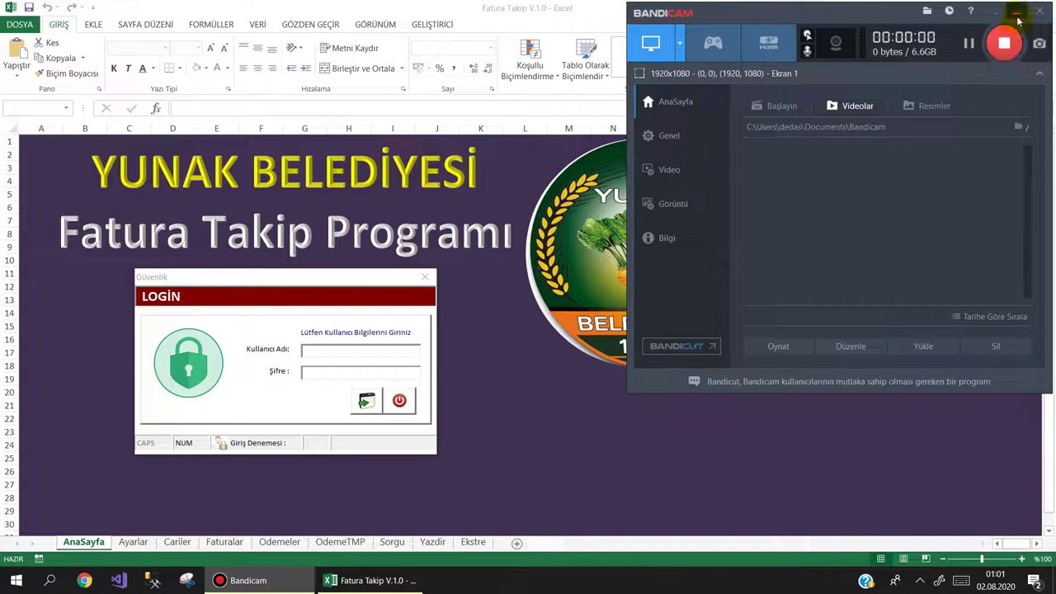
Minimize the Bandicam recorder so the Fatura Takip login form is fully visible.
click(1016, 12)
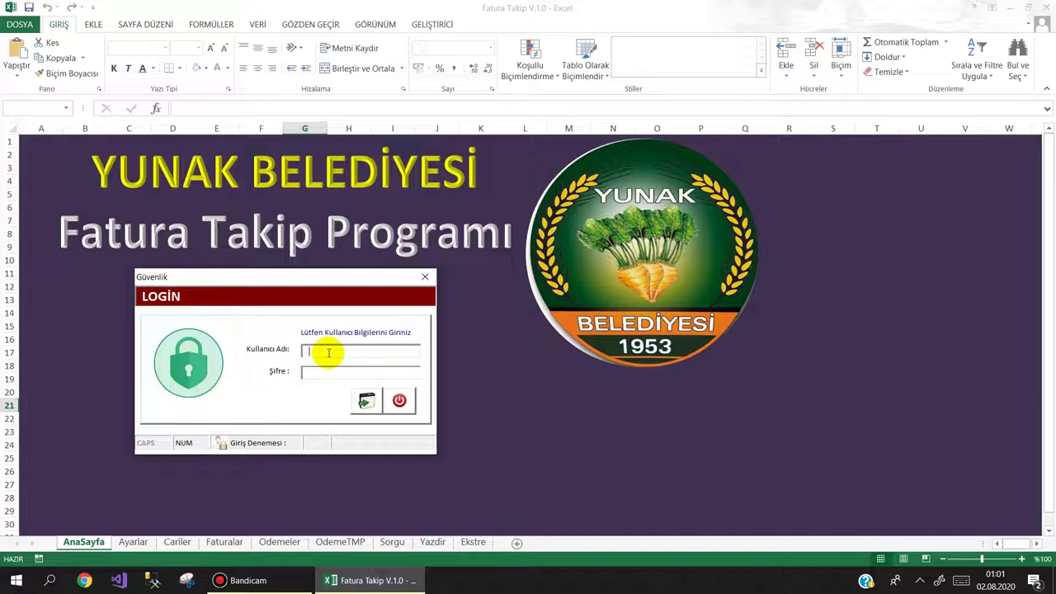
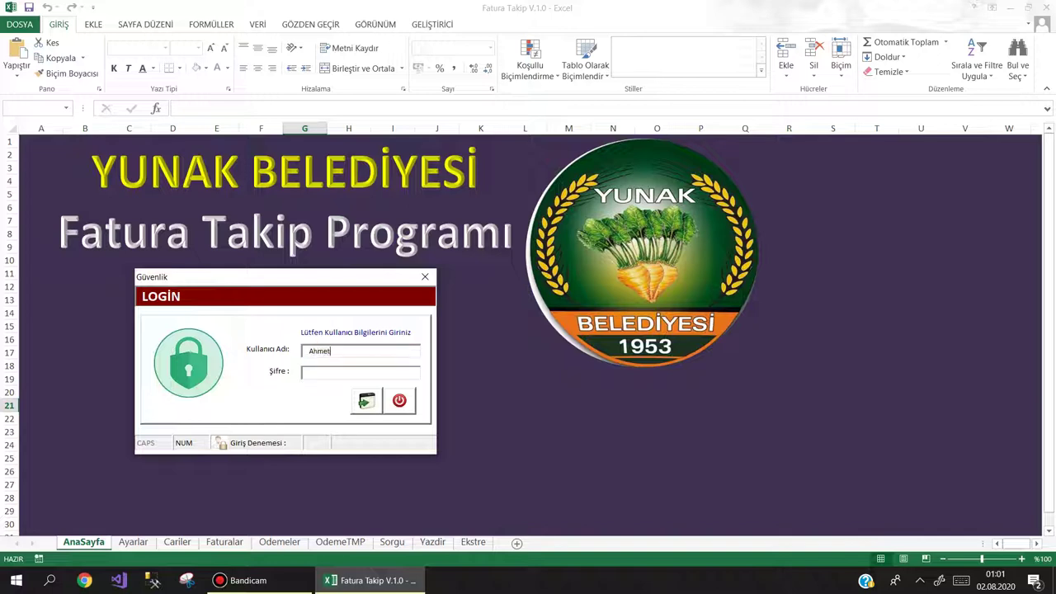
Log in with the user name and password to open the Fatura Takip main window.
key(Tab)
key(Return)
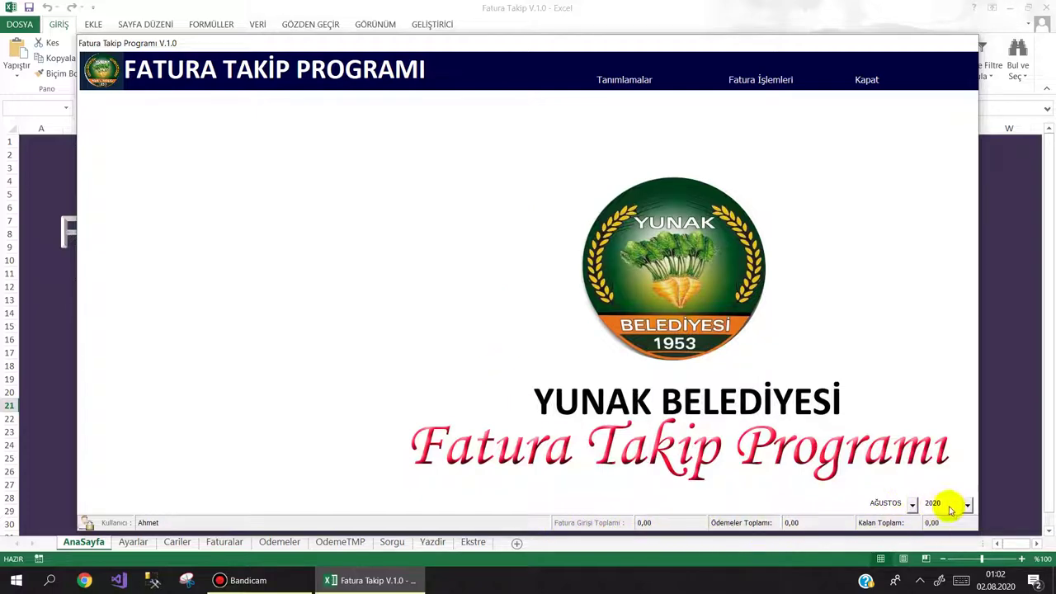
Keep AĞUSTOS as the month, browse the Tanımlamalar, Fatura İşlemleri and Kapat menus, then open Program Hakkında.
click(912, 503)
click(913, 503)
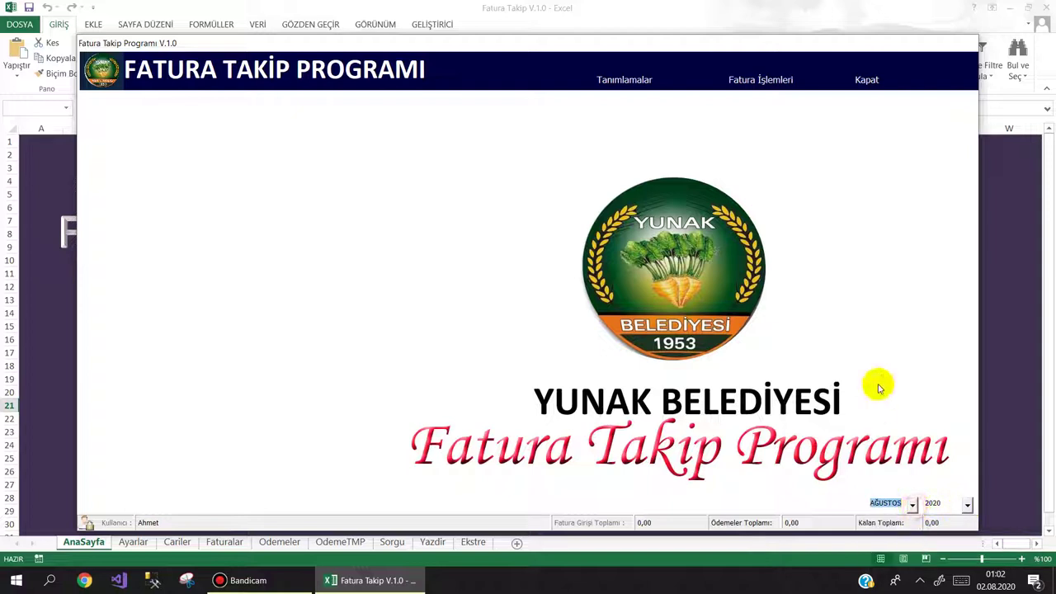
click(617, 83)
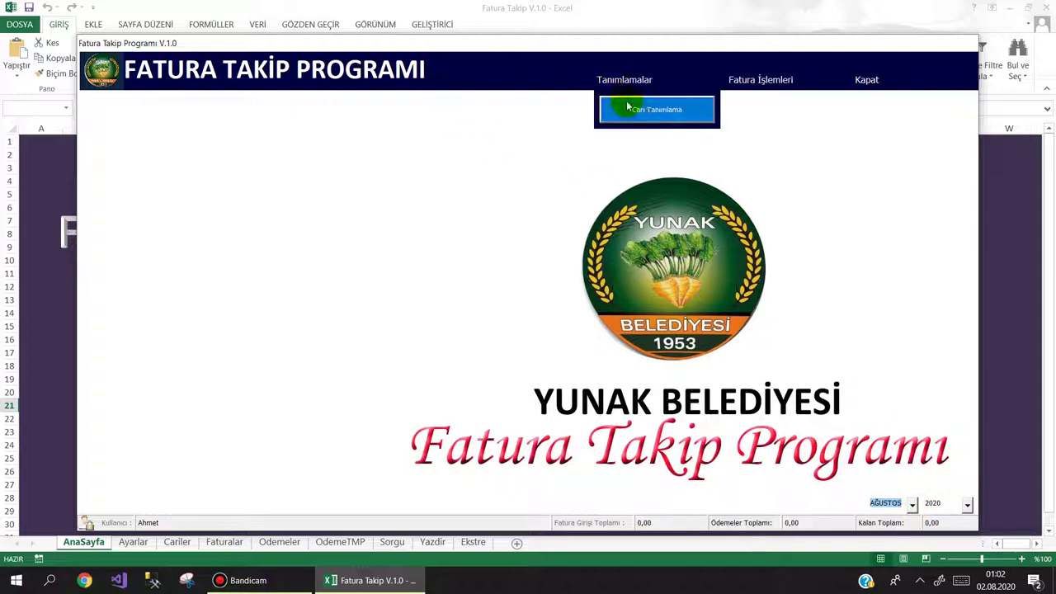
click(757, 80)
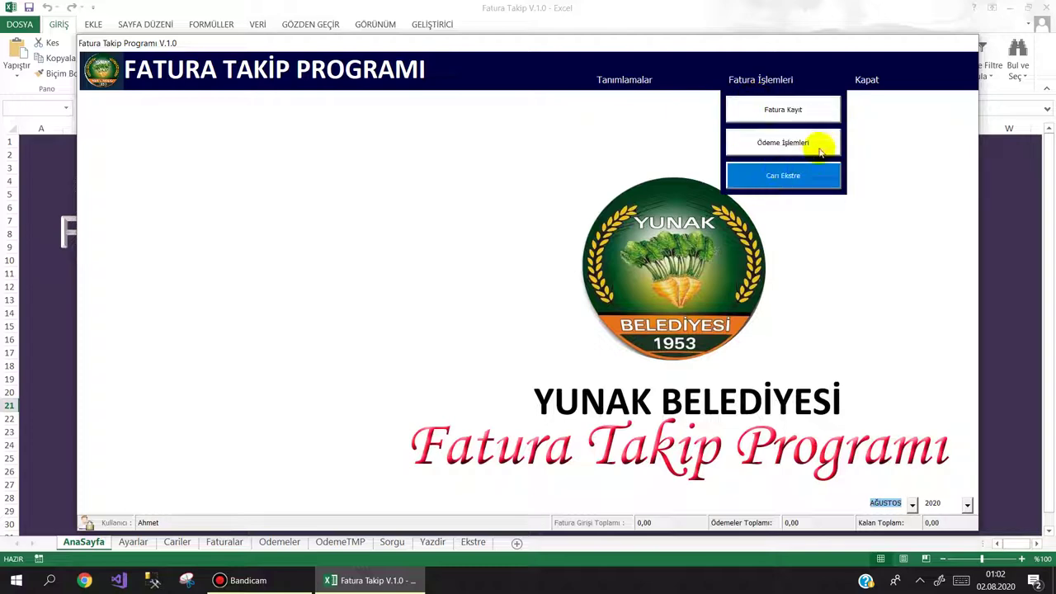
click(867, 81)
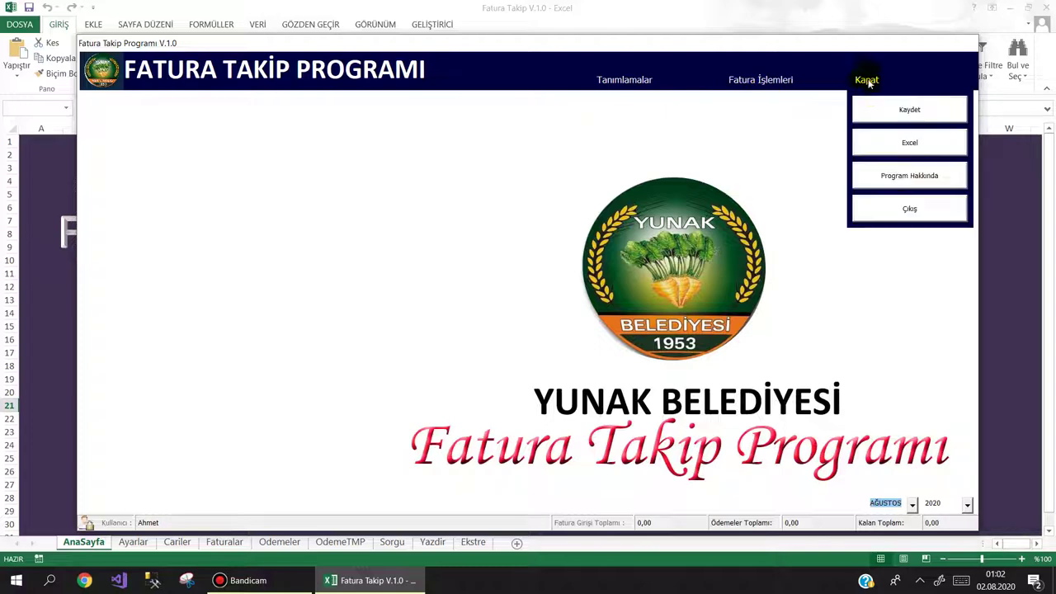
click(866, 173)
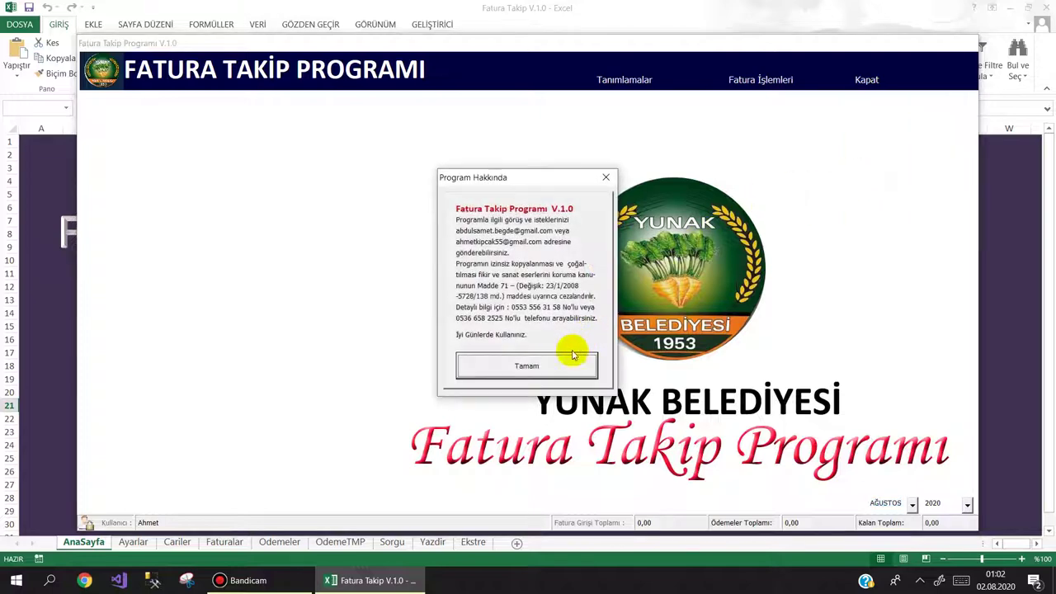
Dismiss the Program Hakkında box with Tamam to return to the home screen.
click(556, 369)
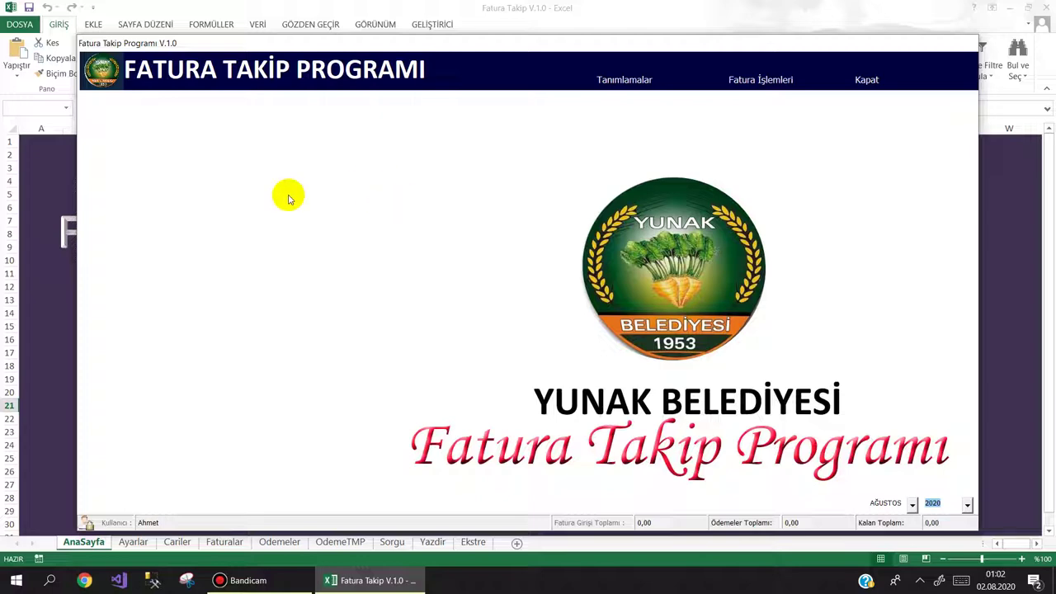
Open the Cari account list from Tanımlamalar and start a new account record.
click(623, 80)
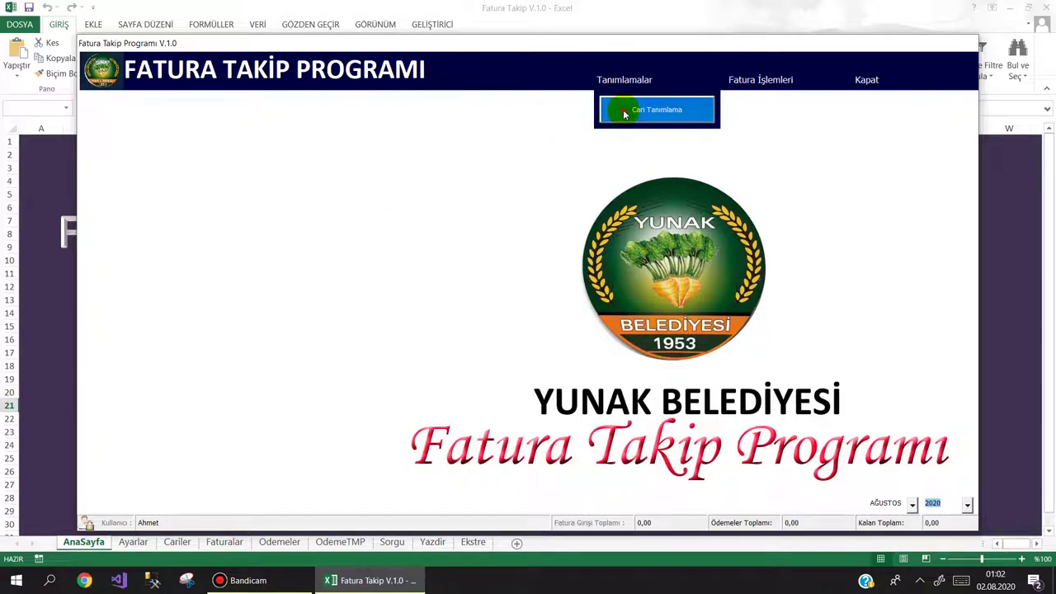
click(624, 112)
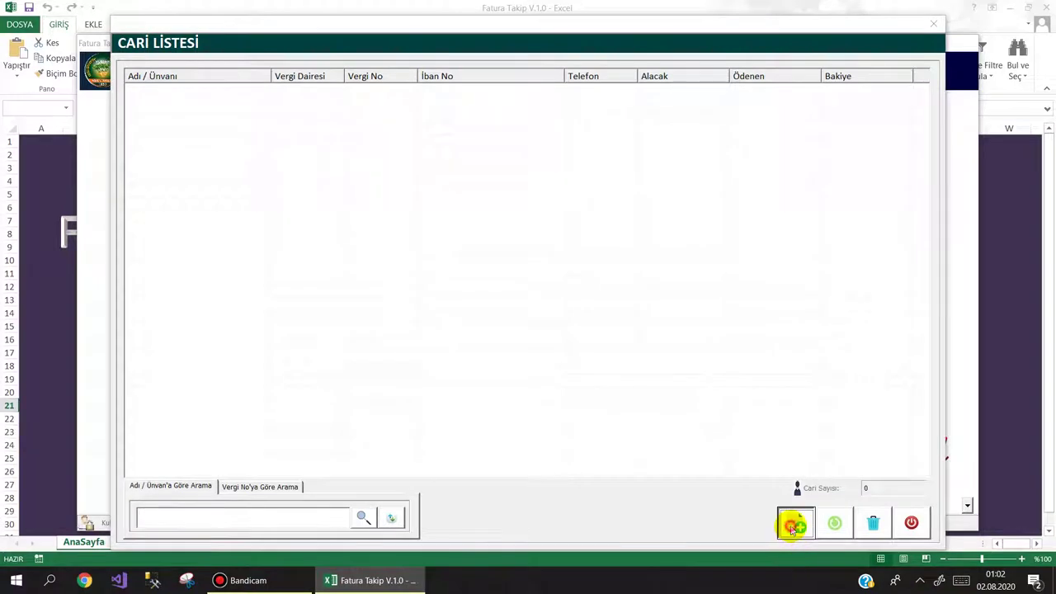
click(794, 524)
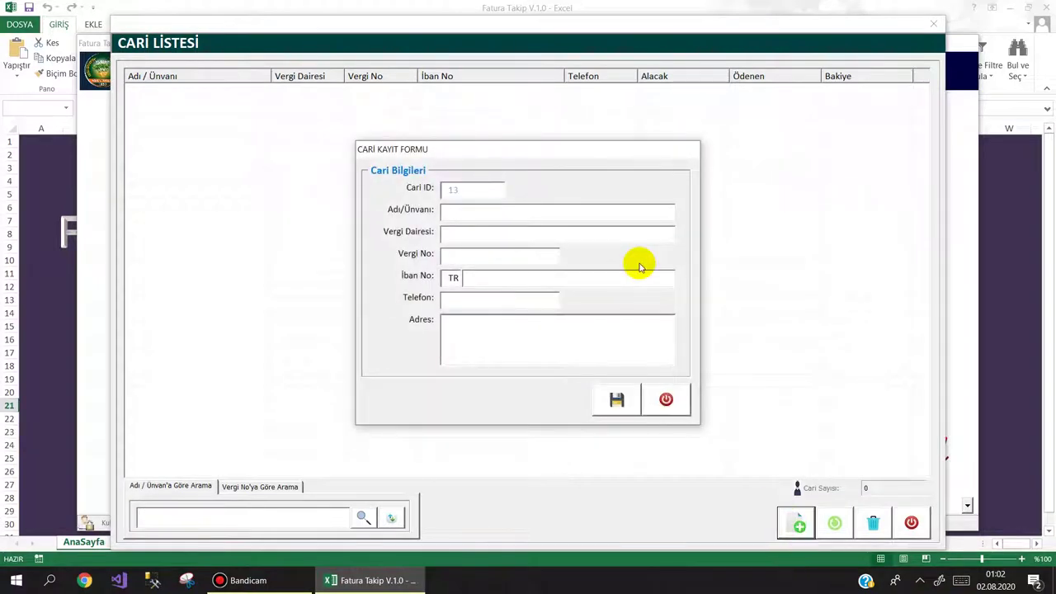
Save A FİRMASI with tax office KONYA, its tax number, IBAN, phone and KONYA address.
text(A F)
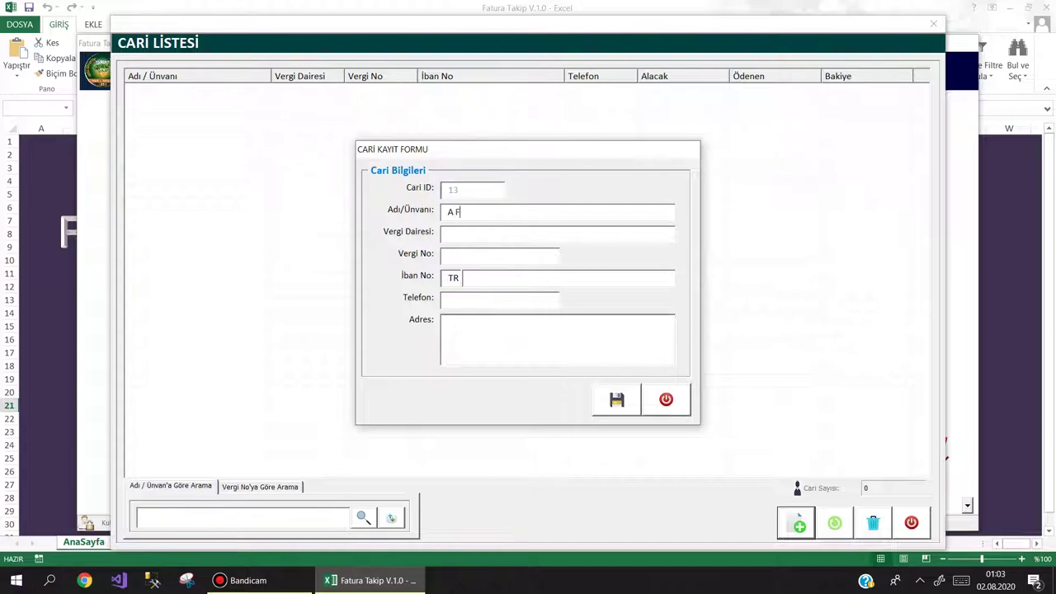
text(İRMASI)
key(Tab)
text(KONYA)
key(Tab)
text(234123412)
key(Tab)
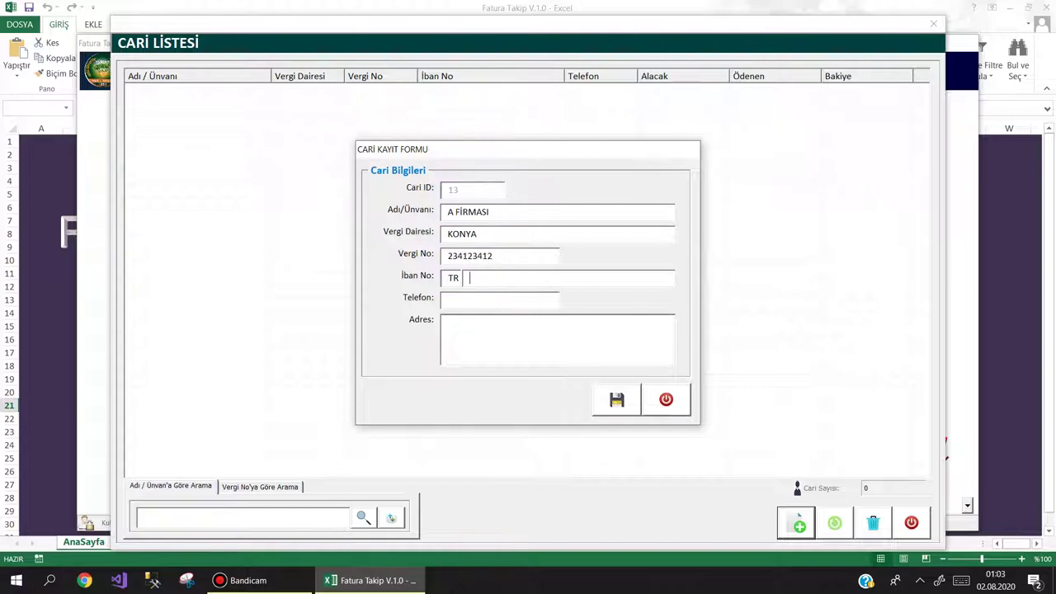
text(56)
text(500565645645650)
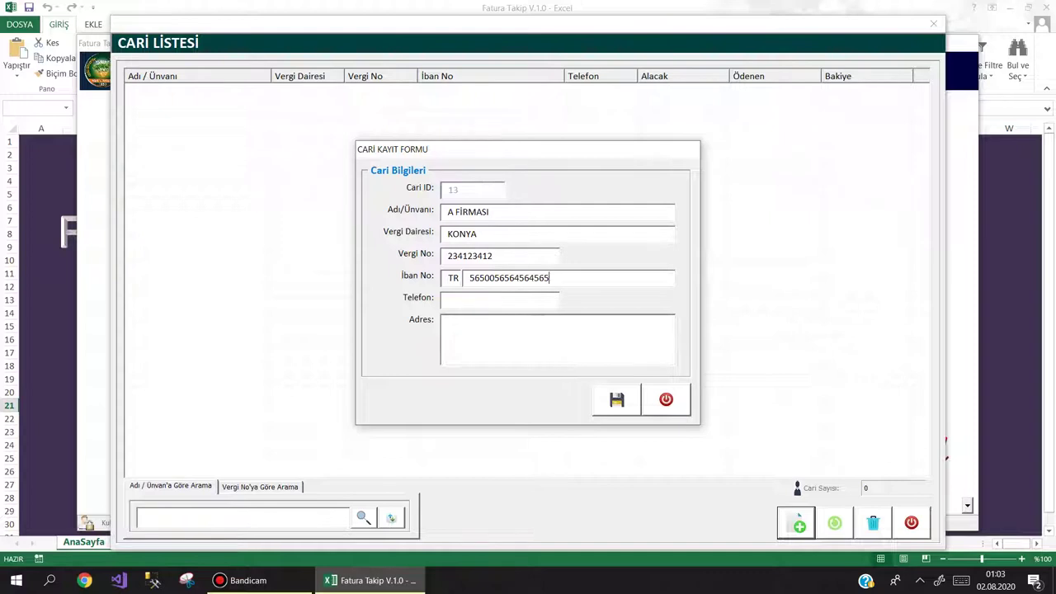
text(000045605)
key(Tab)
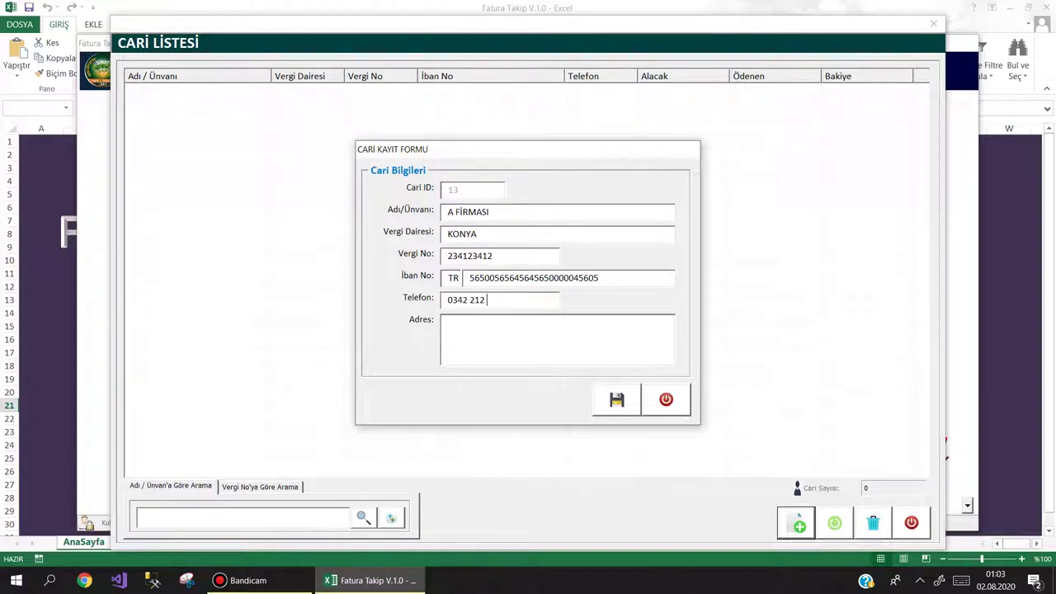
text(KONYA)
click(617, 400)
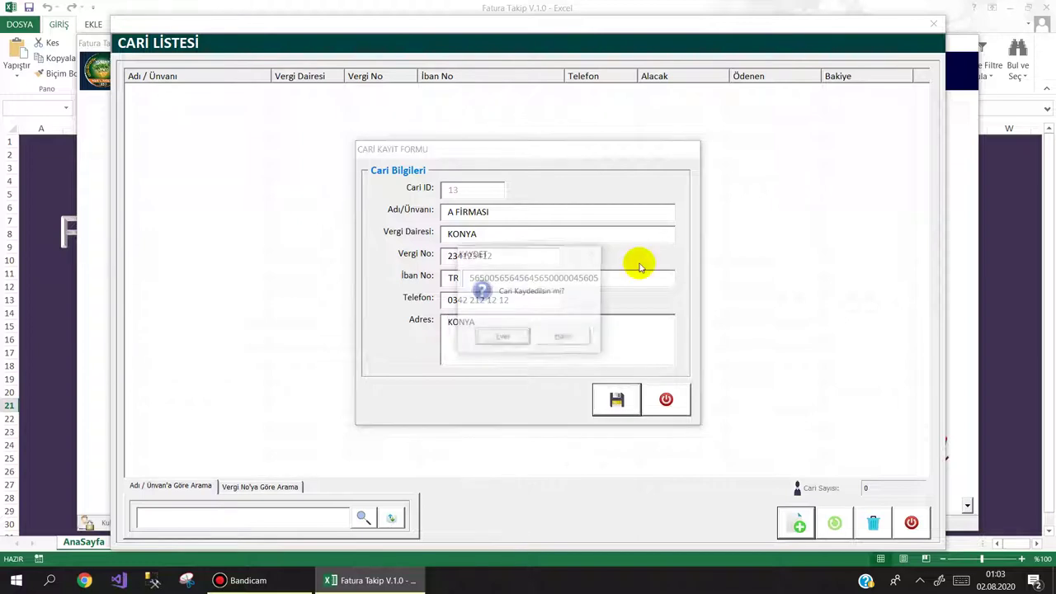
key(Return)
key(Return)
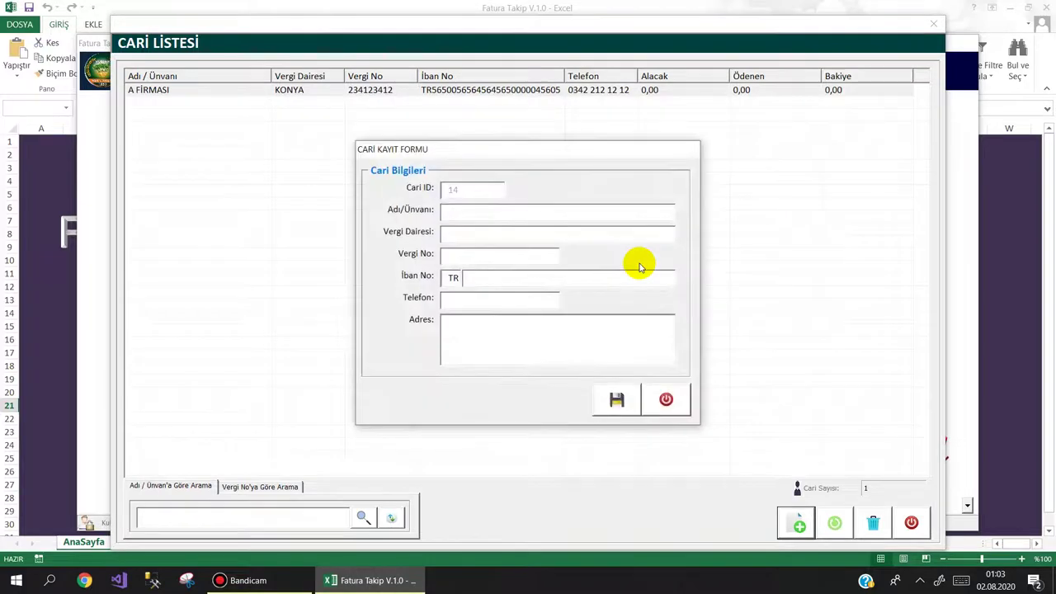
Enter B FİRMASI with tax office KONYA, its tax number, IBAN, phone and KONYA address, and save.
text(B )
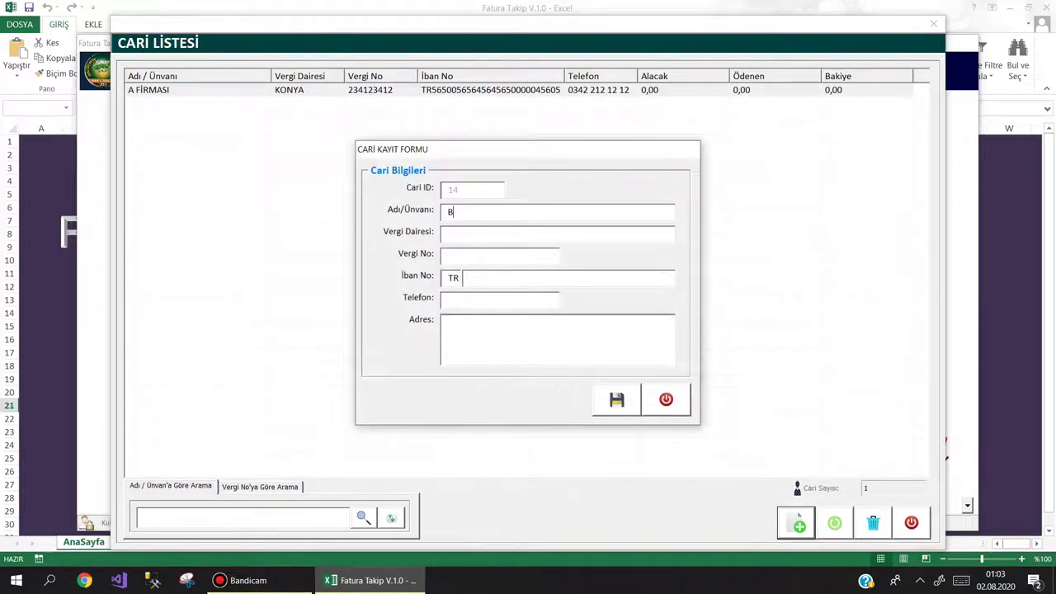
text(FİRMASI)
key(Tab)
text(KONYA)
key(Tab)
text(234)
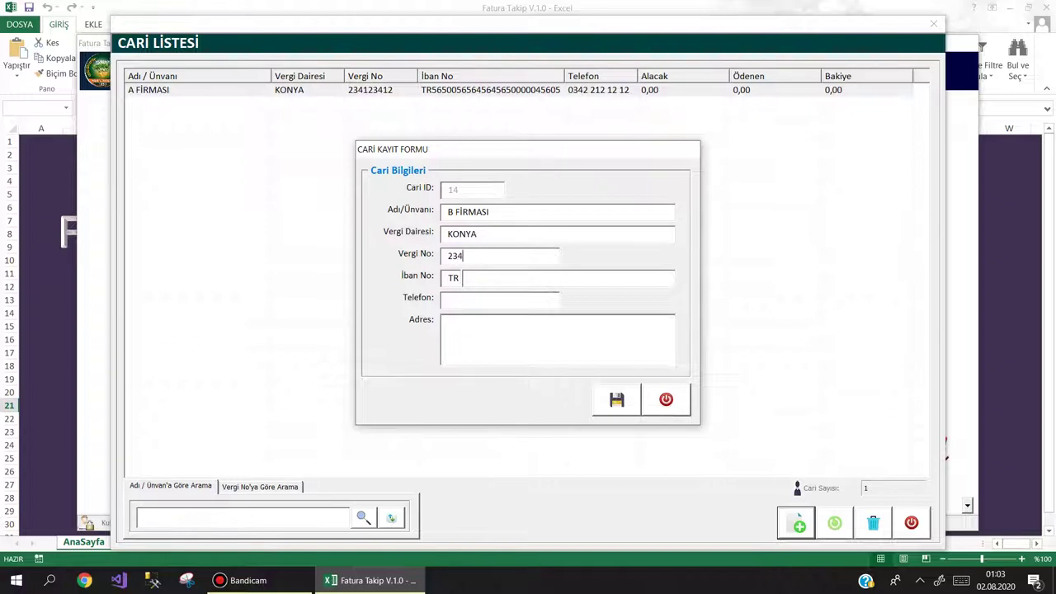
text(2342342)
key(Tab)
text(345634500)
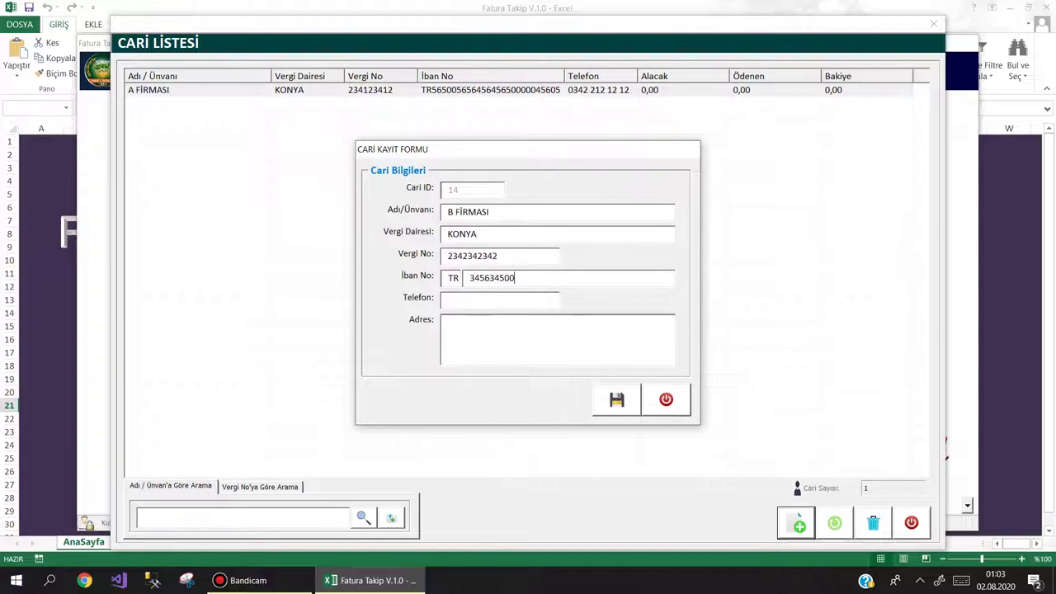
text(400345034503450000345)
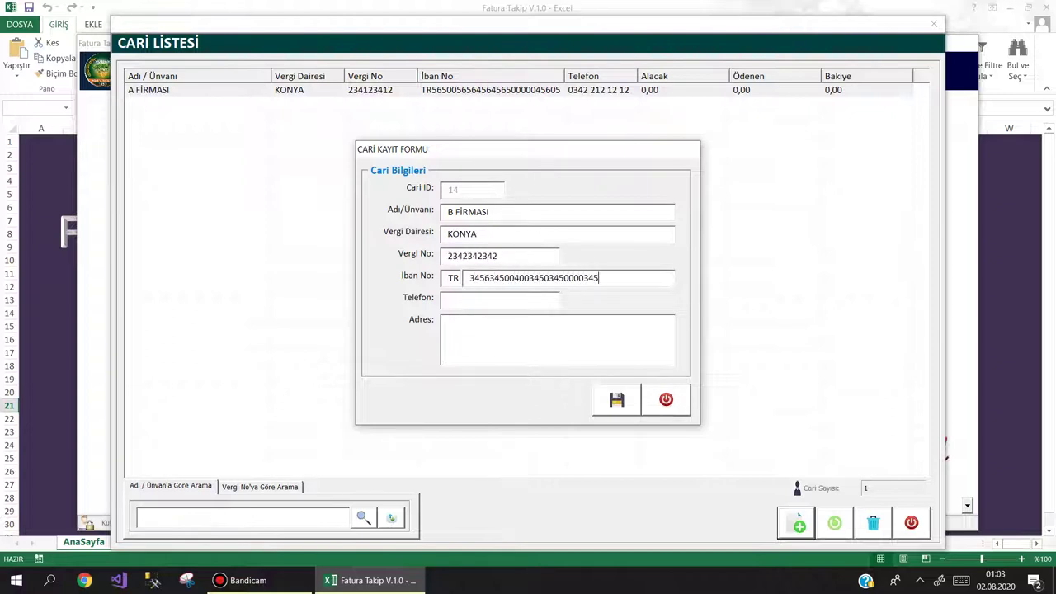
key(Tab)
text(0)
text(342 00002)
text( 12)
text(K)
text(ONYA)
click(617, 399)
Save C FİRMASI (KONYA) with its tax number, IBAN, phone and address, then close the Cari list.
key(Return)
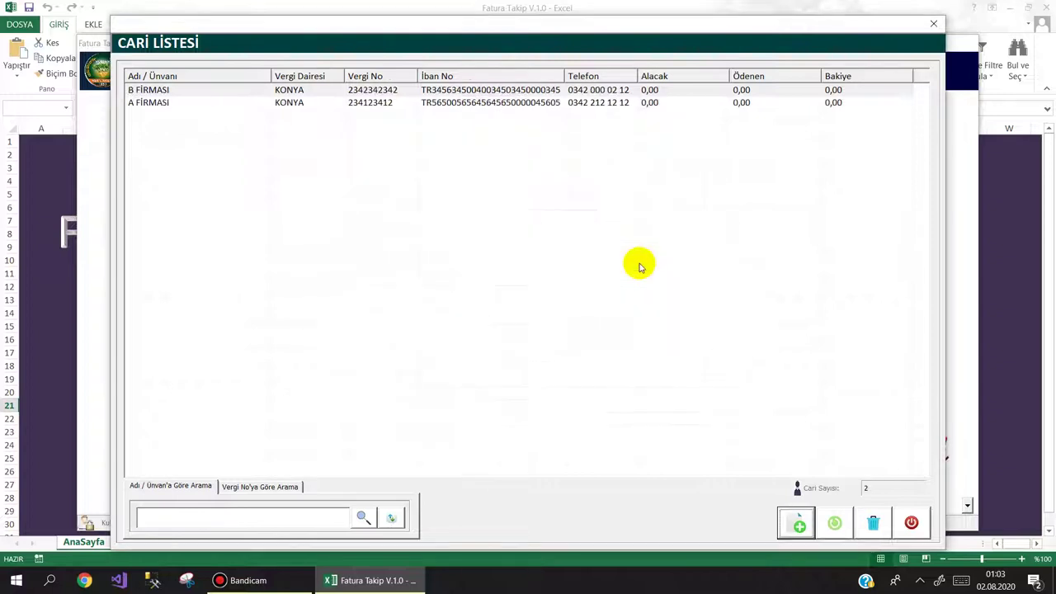
text(C )
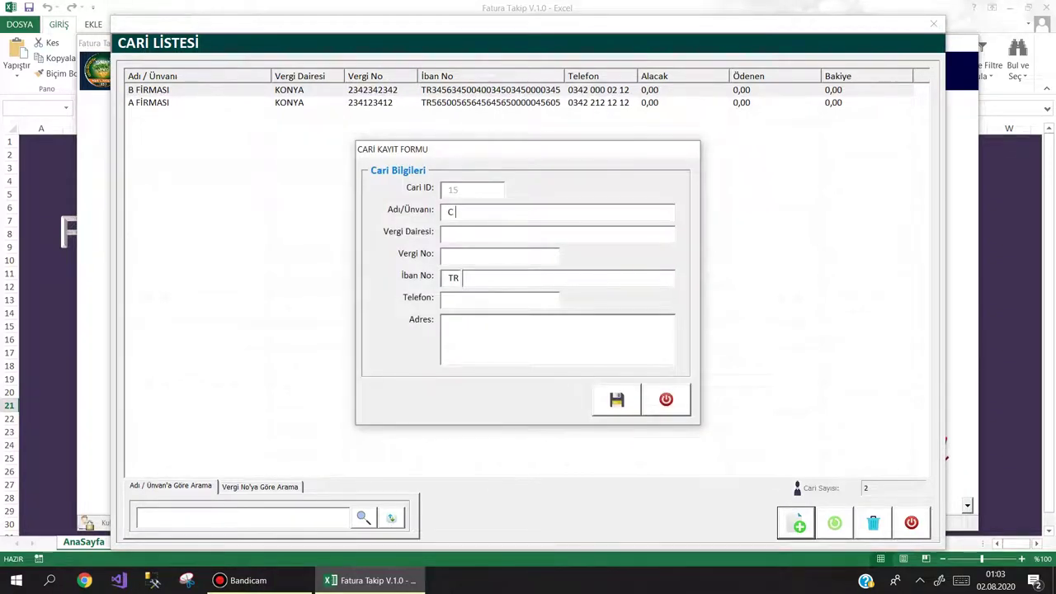
text(FİRMASI)
key(Return)
text(KONYA)
key(Return)
text(2341234123)
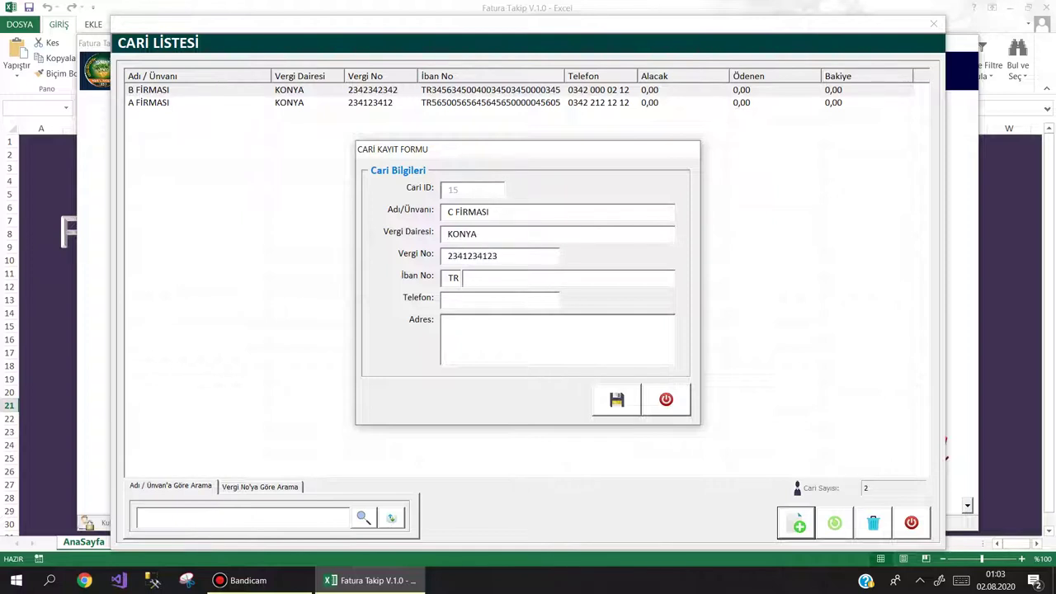
text(34234000020340)
text(002034002340)
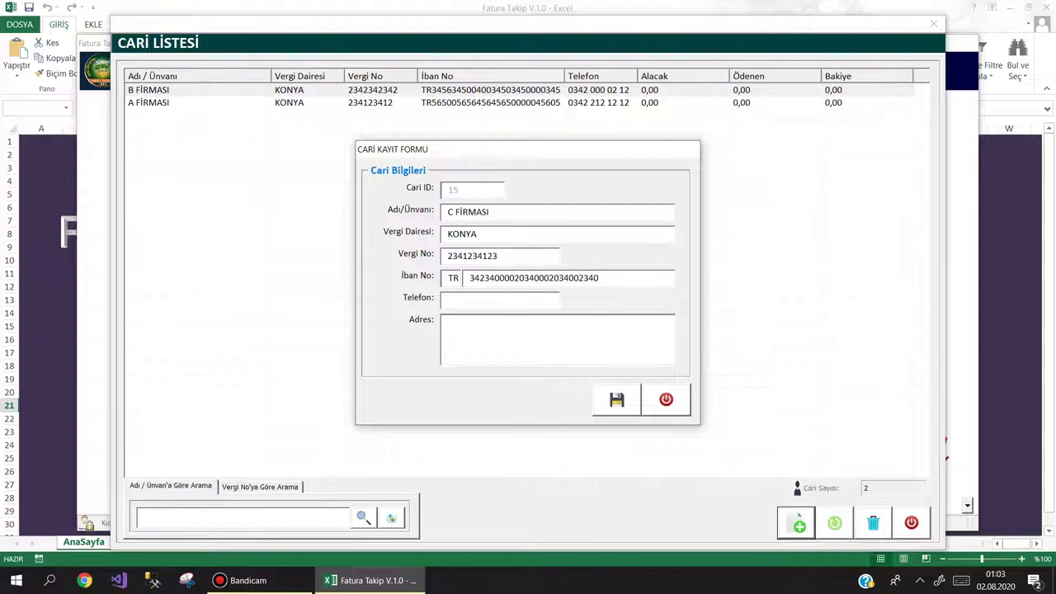
text(KONYA)
key(Return)
key(Return)
key(Return)
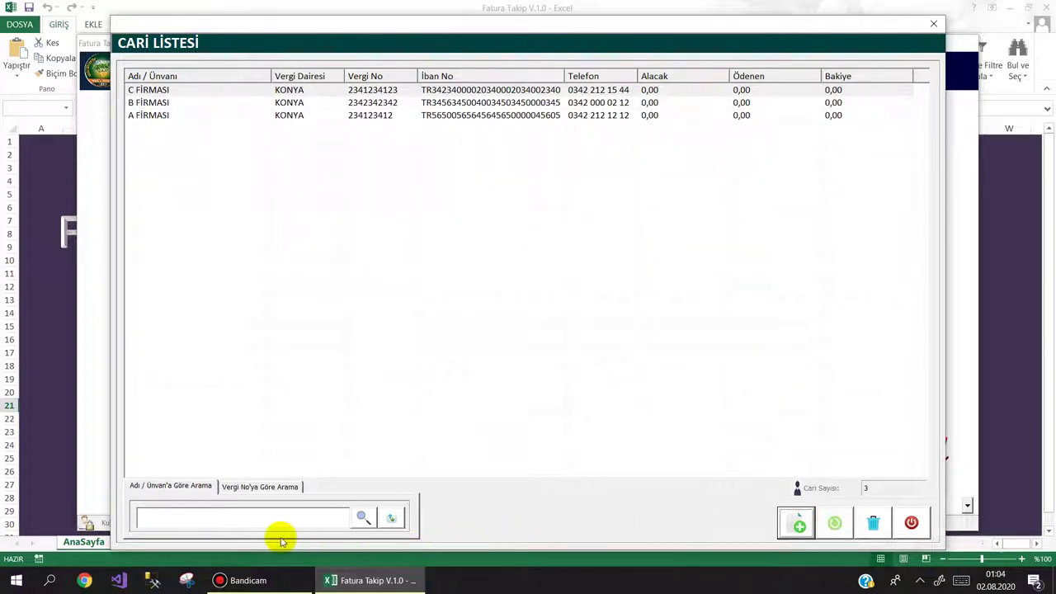
click(911, 522)
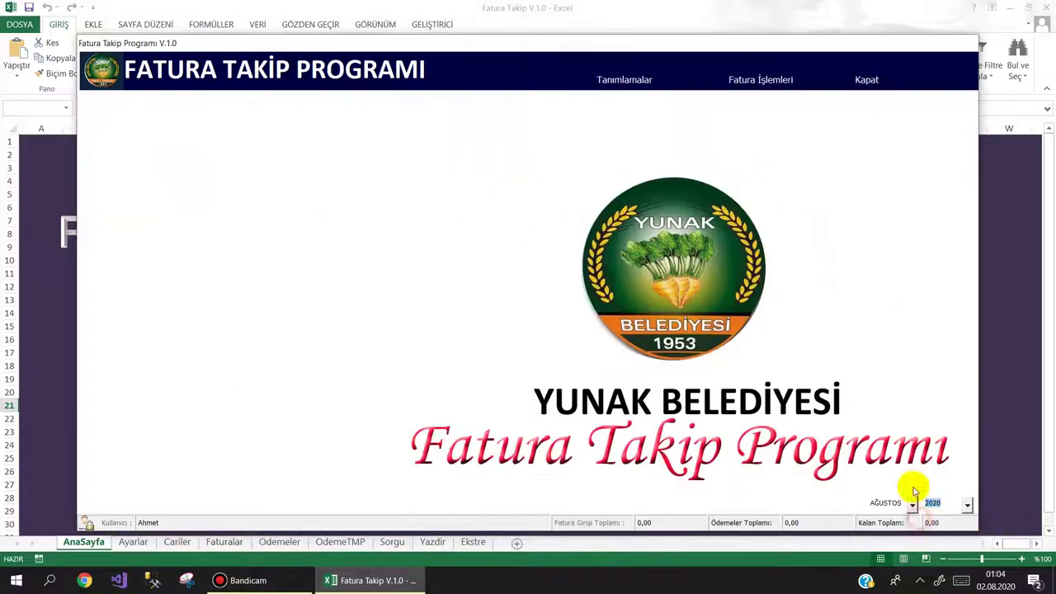
Open the invoice entry form and choose A FİRMASI as the target account.
click(761, 82)
click(759, 108)
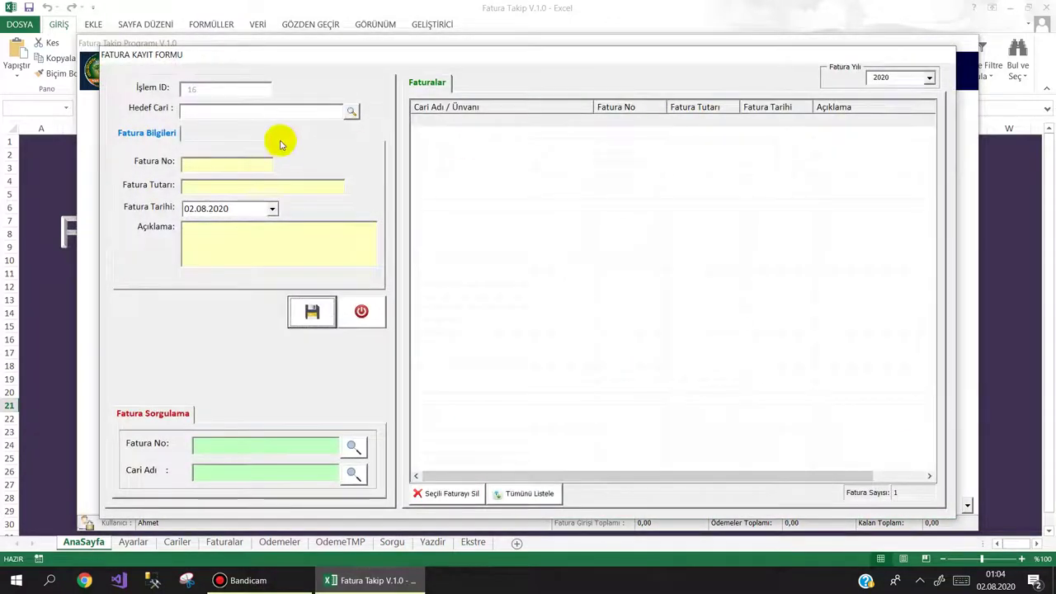
click(353, 111)
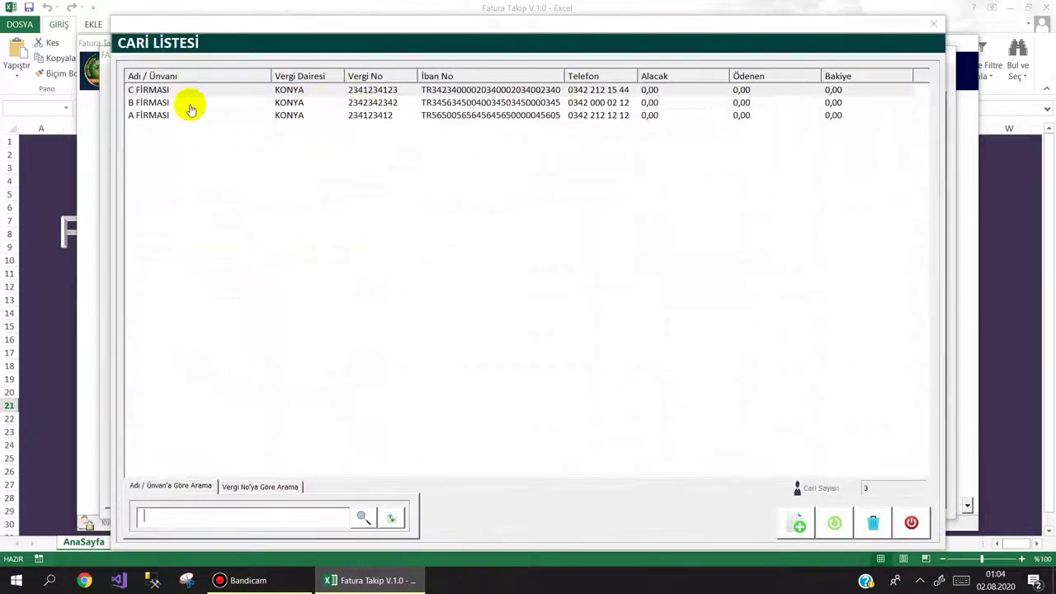
click(177, 115)
double_click(178, 115)
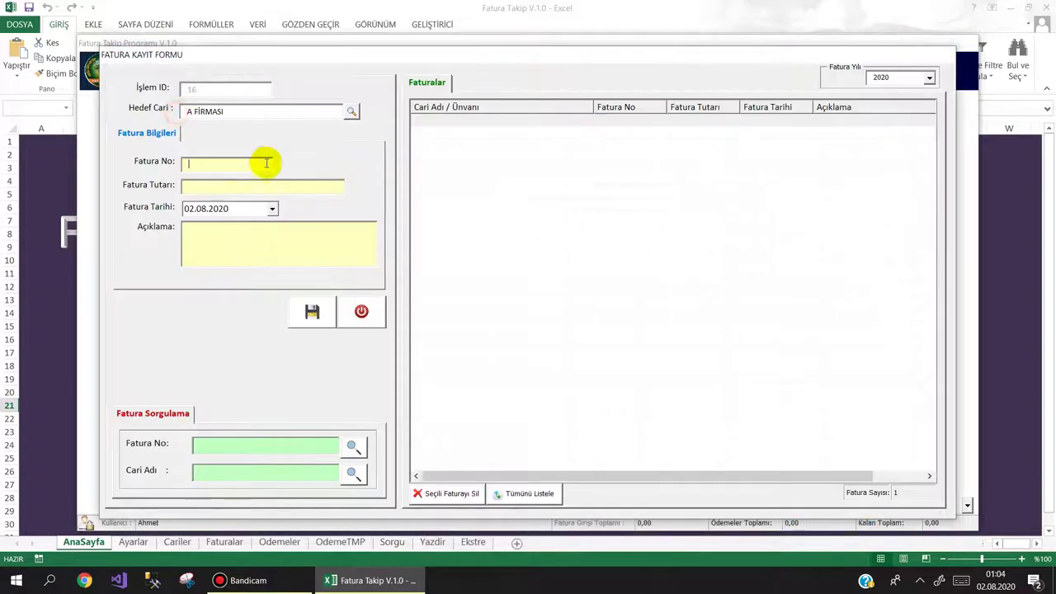
Save invoice 1245 for 35.000,00 dated 02.08.2020 with description YAKIT ALIMI.
click(262, 164)
text(1245)
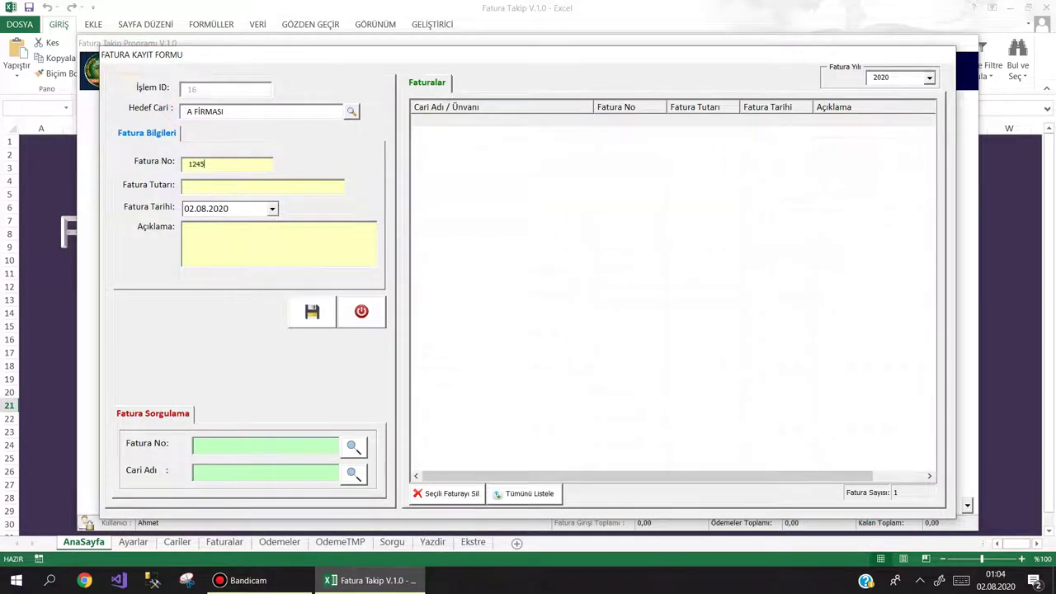
click(263, 186)
text(35.00)
text(0)
key(Tab)
key(Tab)
text(YAKIT ALI)
text(MI)
key(Tab)
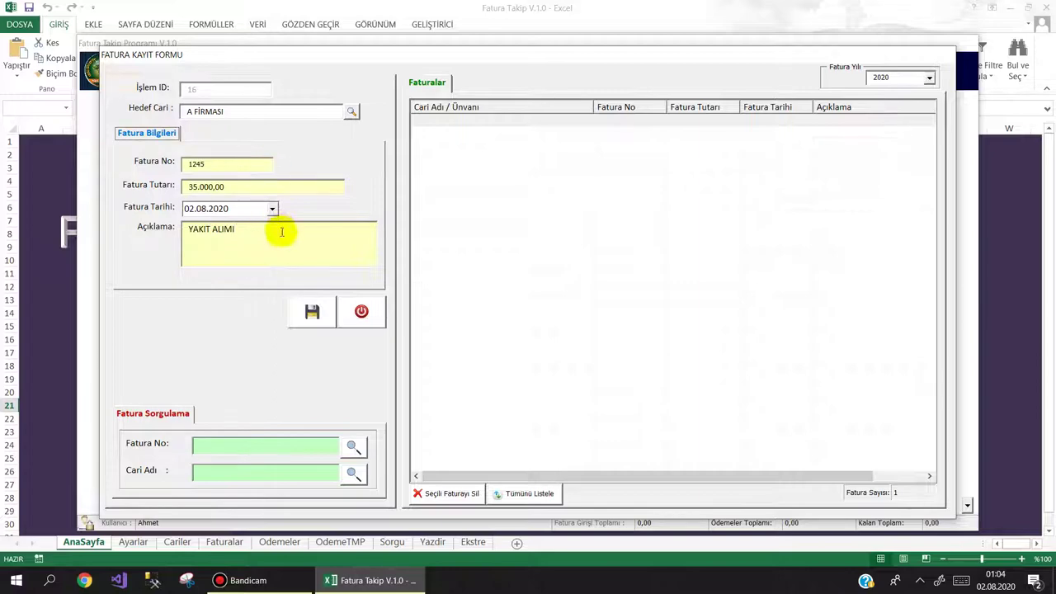
click(310, 311)
click(496, 339)
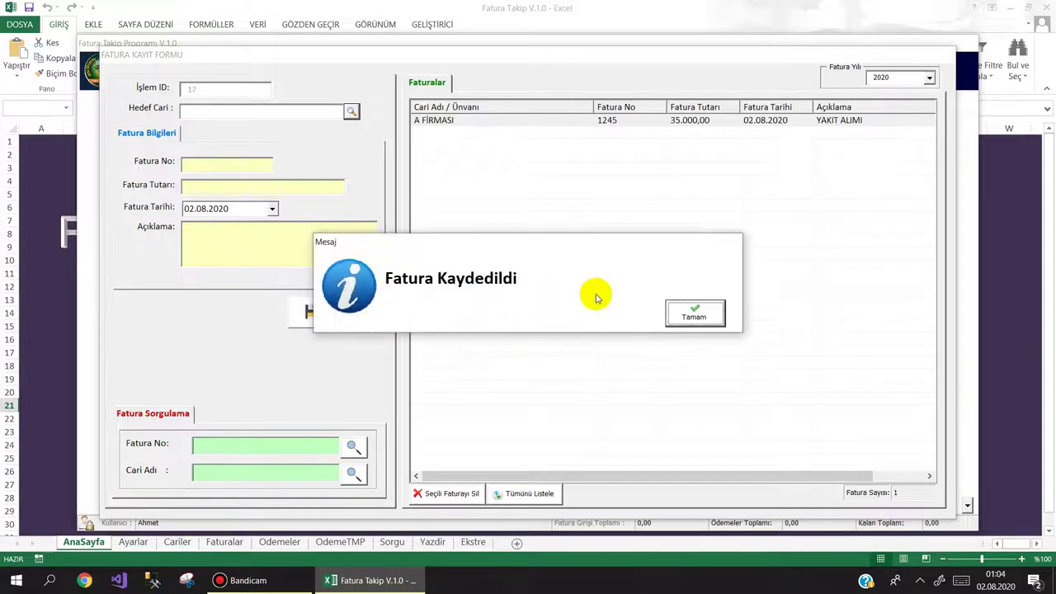
Close the invoice form and check A FİRMASI's 35.000,00 balance in the Cari list.
click(691, 312)
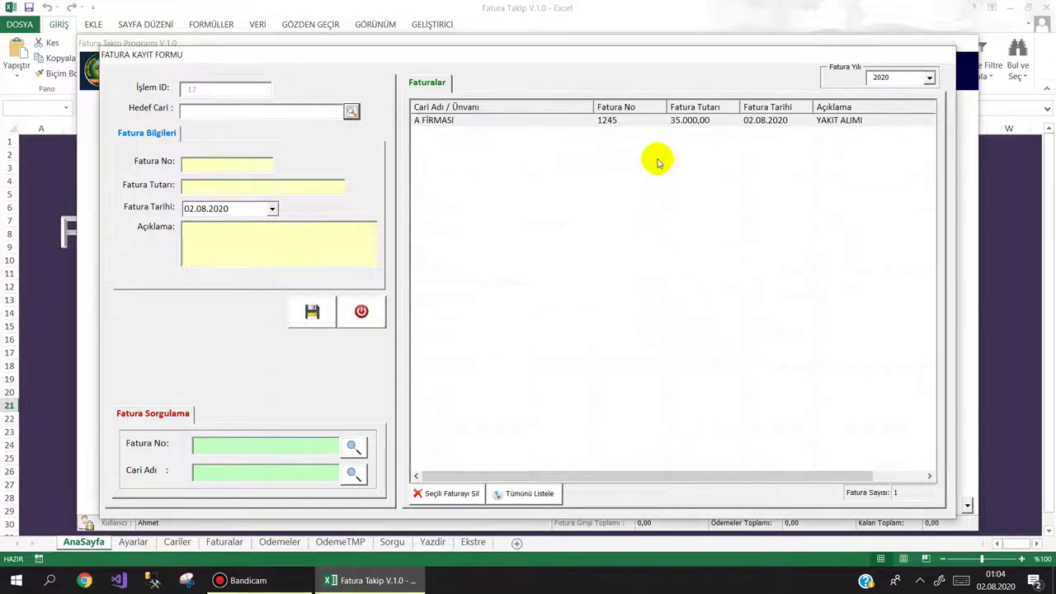
click(692, 120)
click(363, 314)
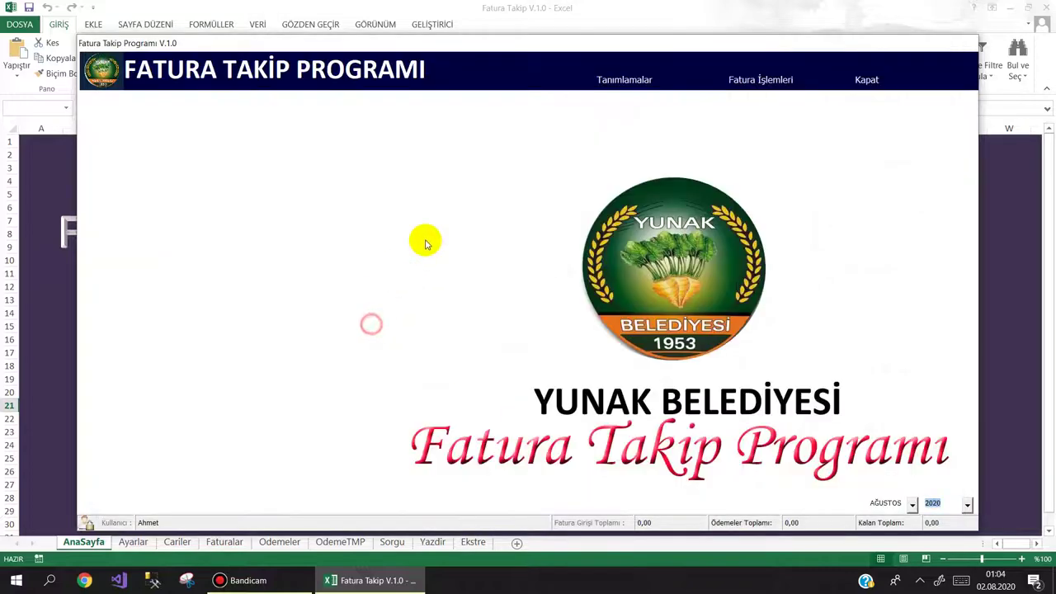
click(618, 90)
click(627, 111)
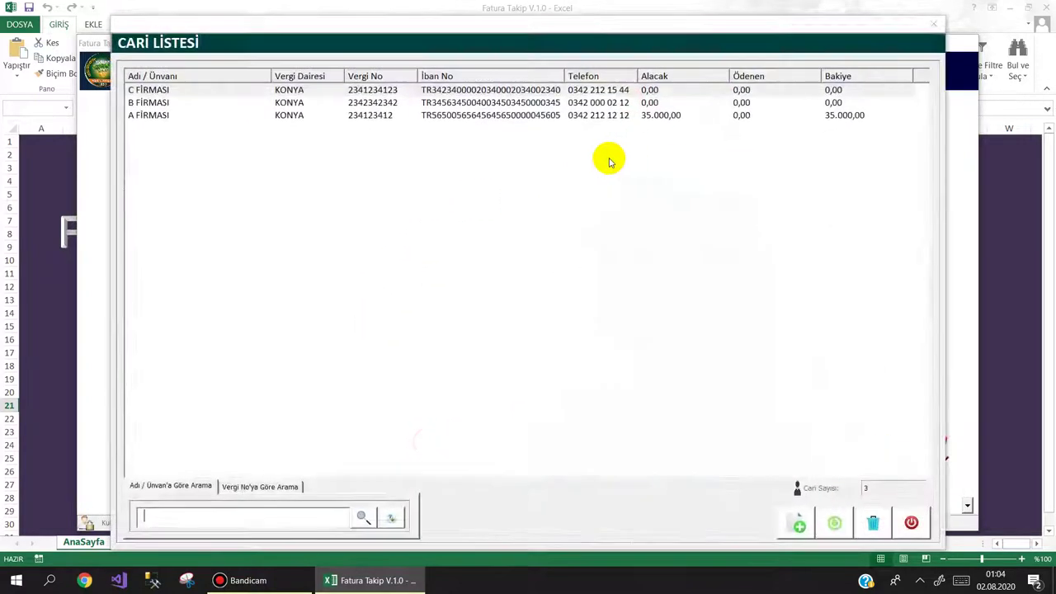
click(660, 115)
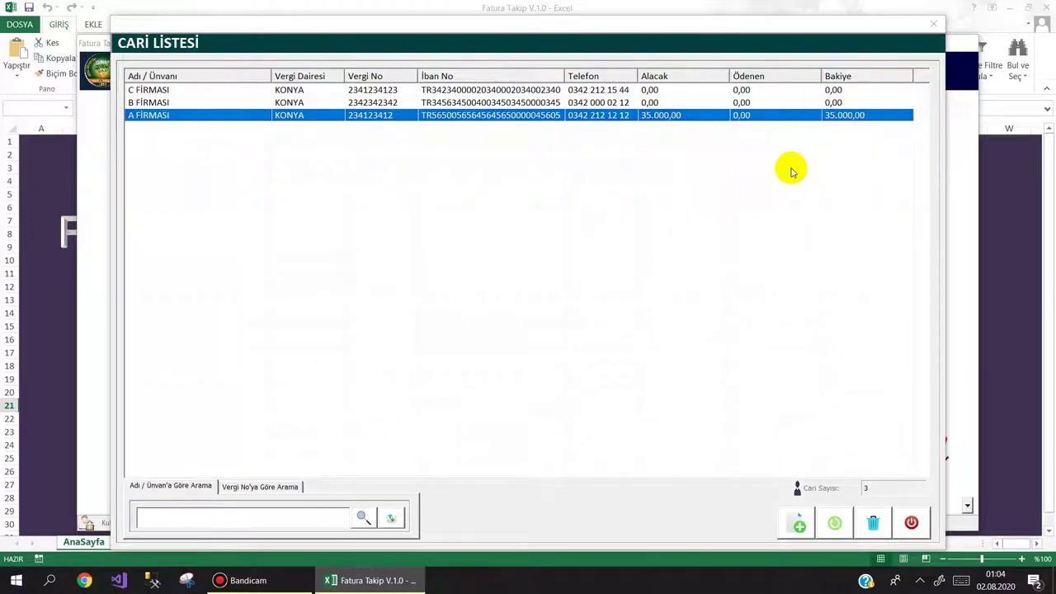
key(Escape)
Start a new invoice in Fatura Kayıt and bring up the customer list.
mouse_move(745, 71)
click(783, 109)
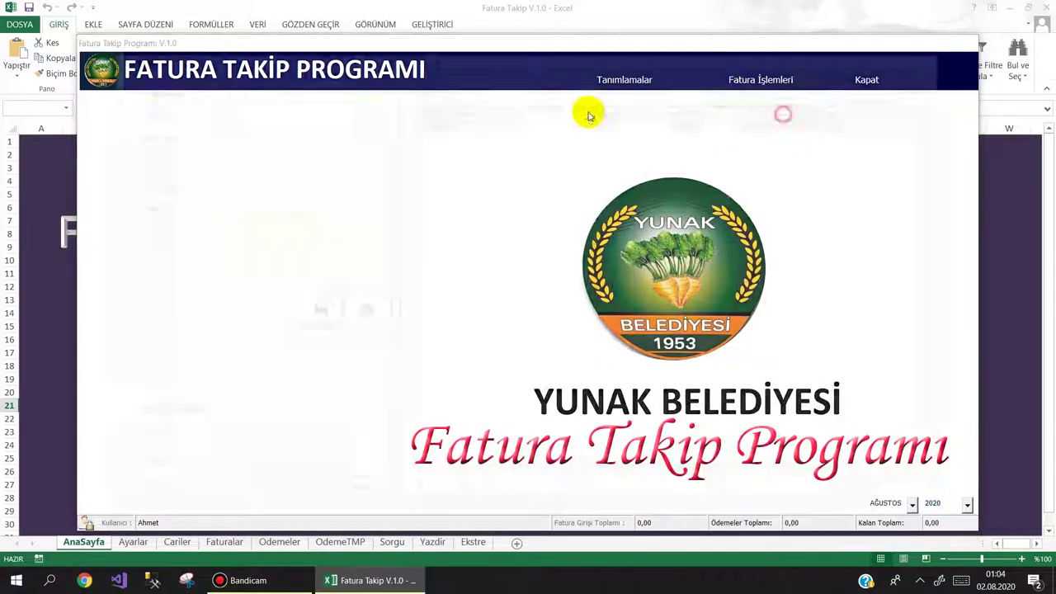
click(349, 110)
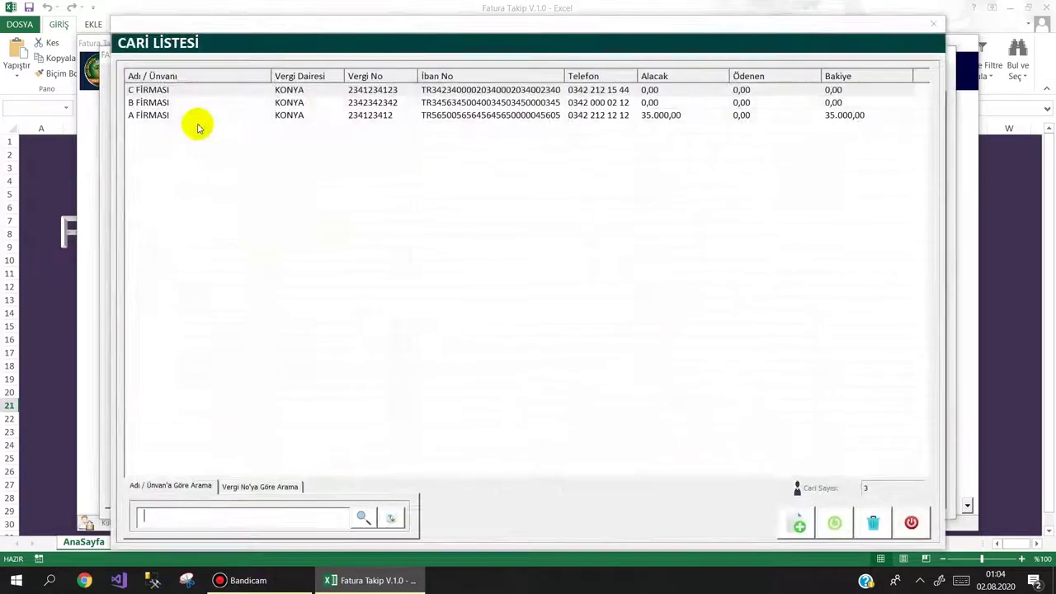
Save a 60.000,00 KÖMÜR ALIMI invoice for C FİRMASI.
double_click(165, 93)
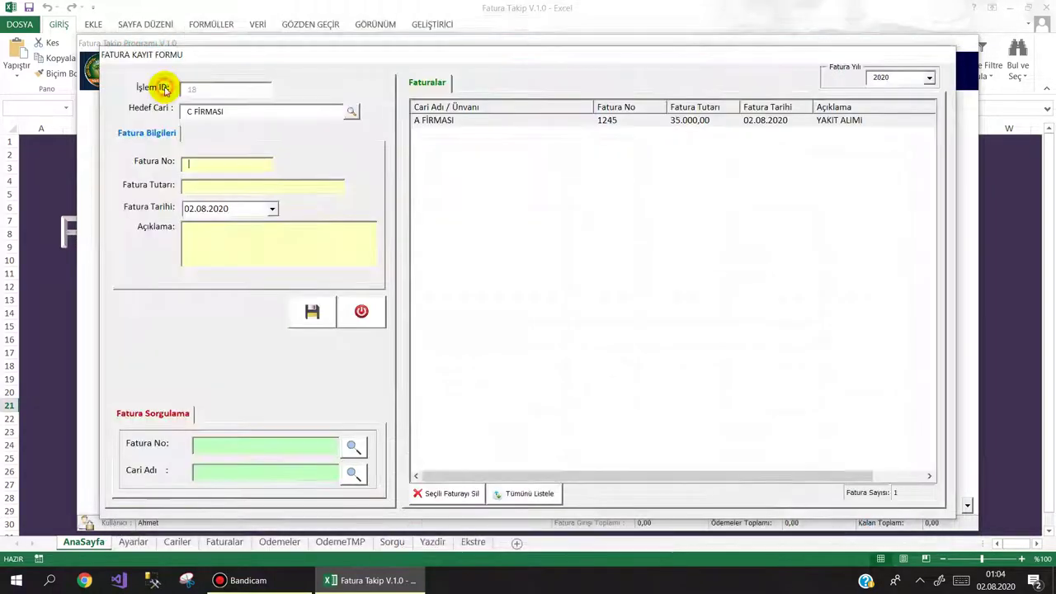
text(4566556)
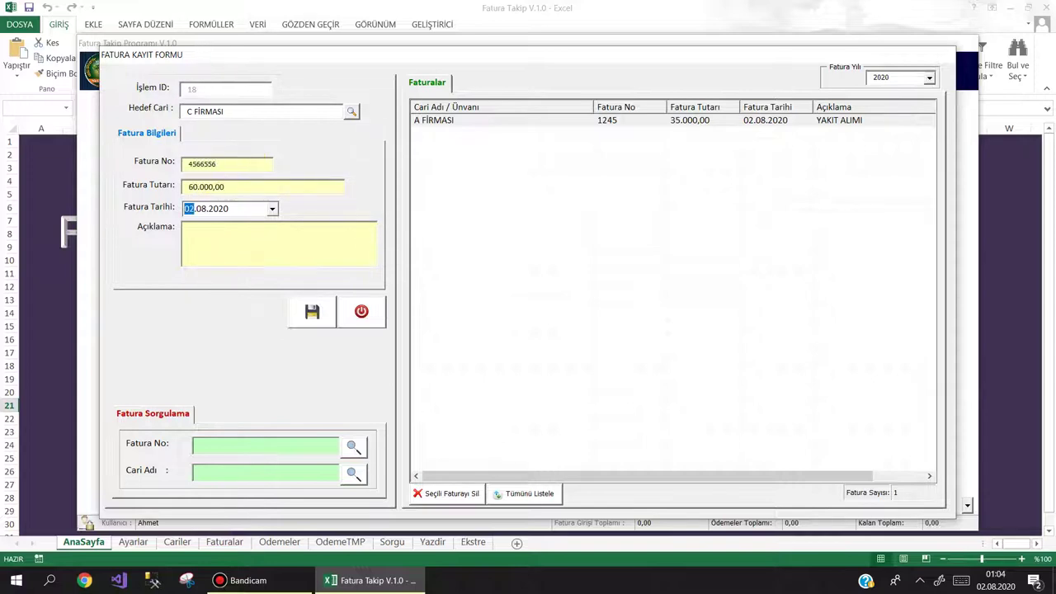
click(310, 309)
click(508, 338)
click(677, 312)
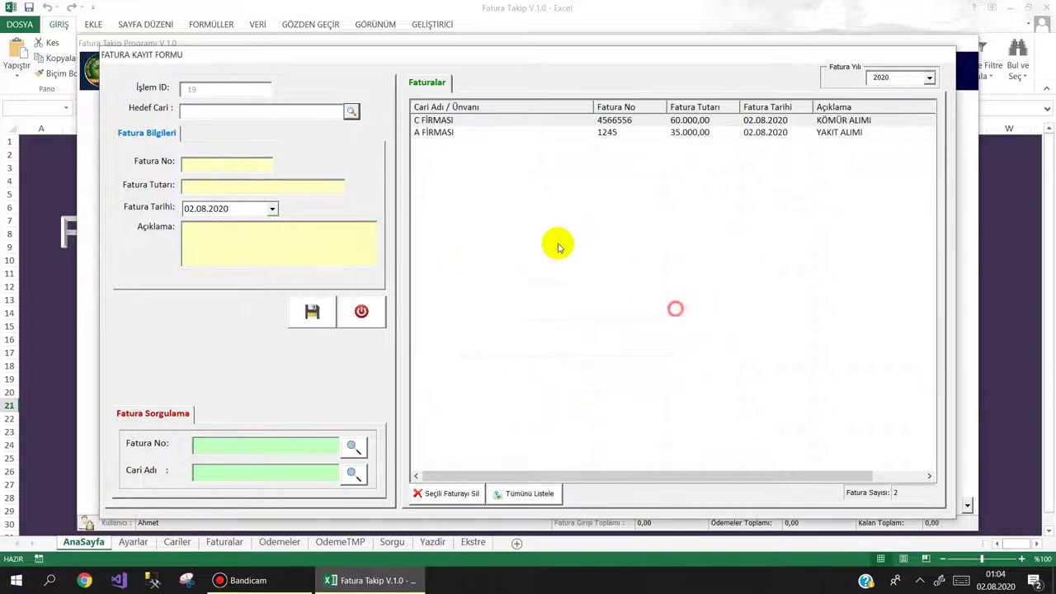
Save a 12.500,00 KIRTASİYE ALIMI invoice for B FİRMASI.
click(351, 111)
double_click(193, 107)
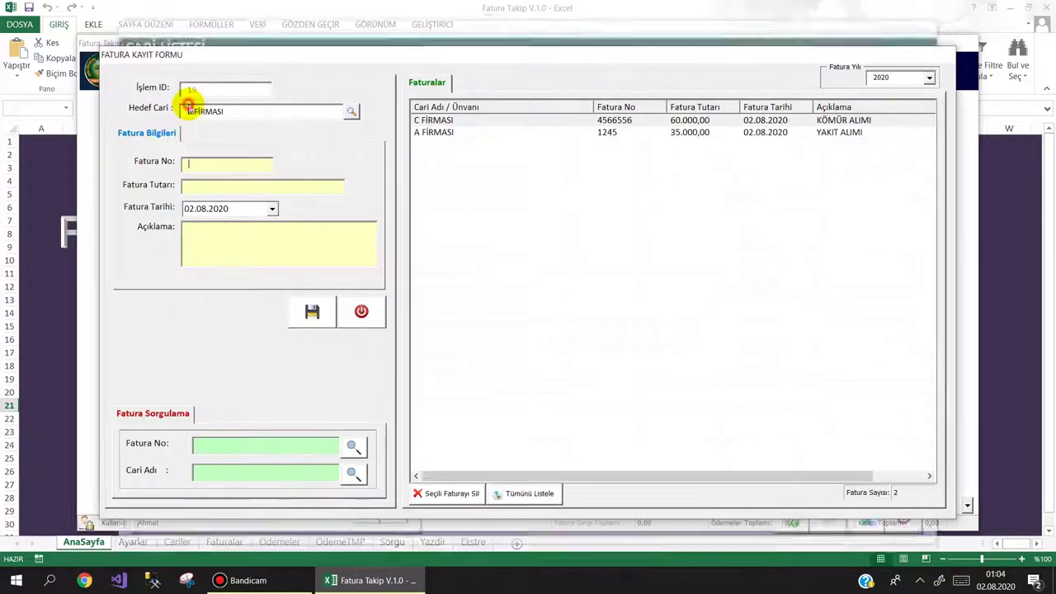
text(989889)
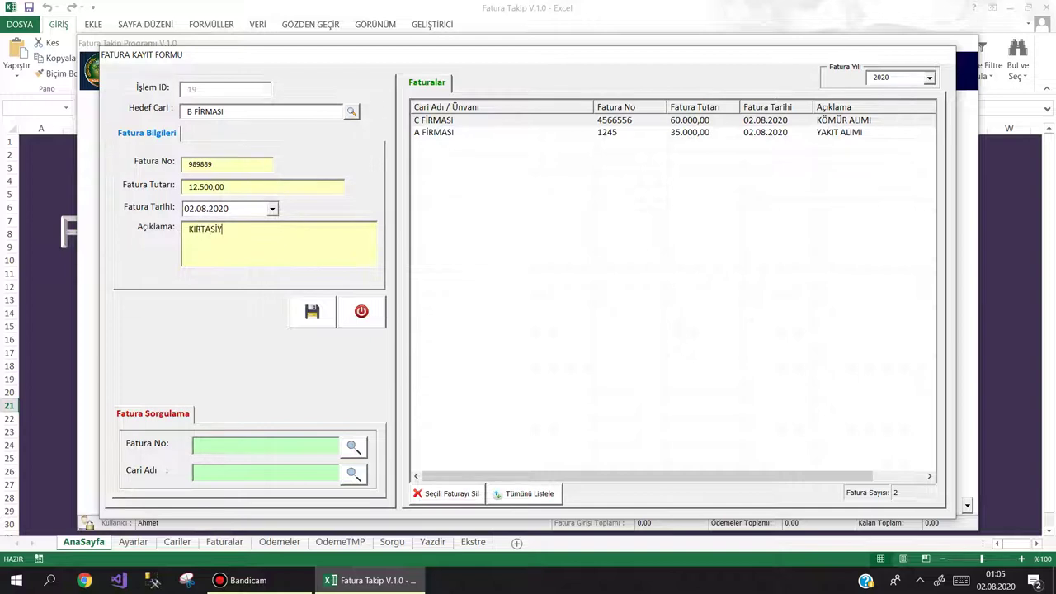
click(311, 312)
click(503, 337)
click(697, 314)
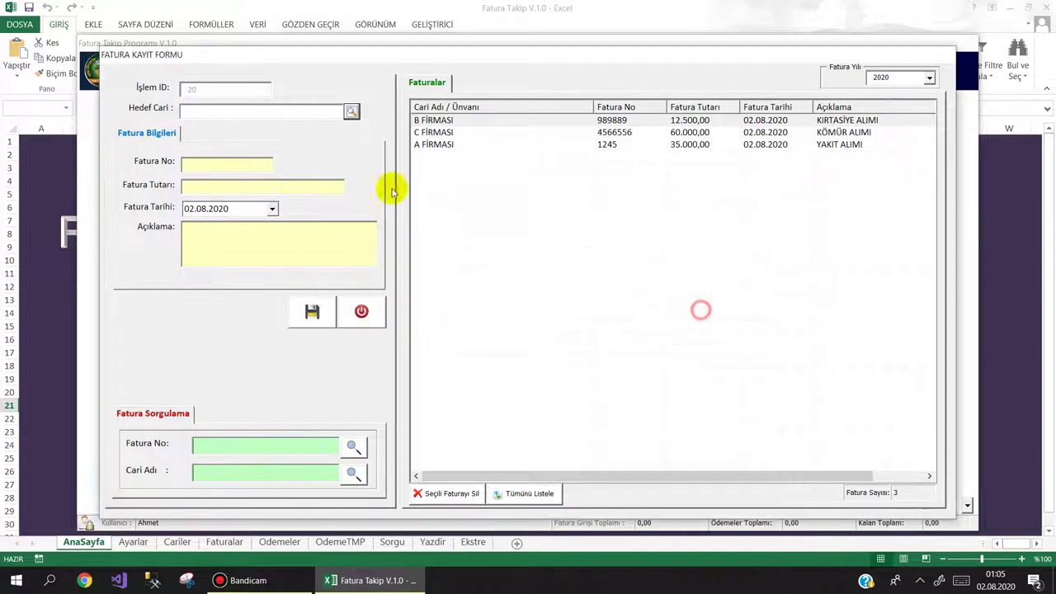
Save a 55.000,00 YOL YAPIMI invoice for A FİRMASI, then select the B FİRMASI invoice.
click(353, 111)
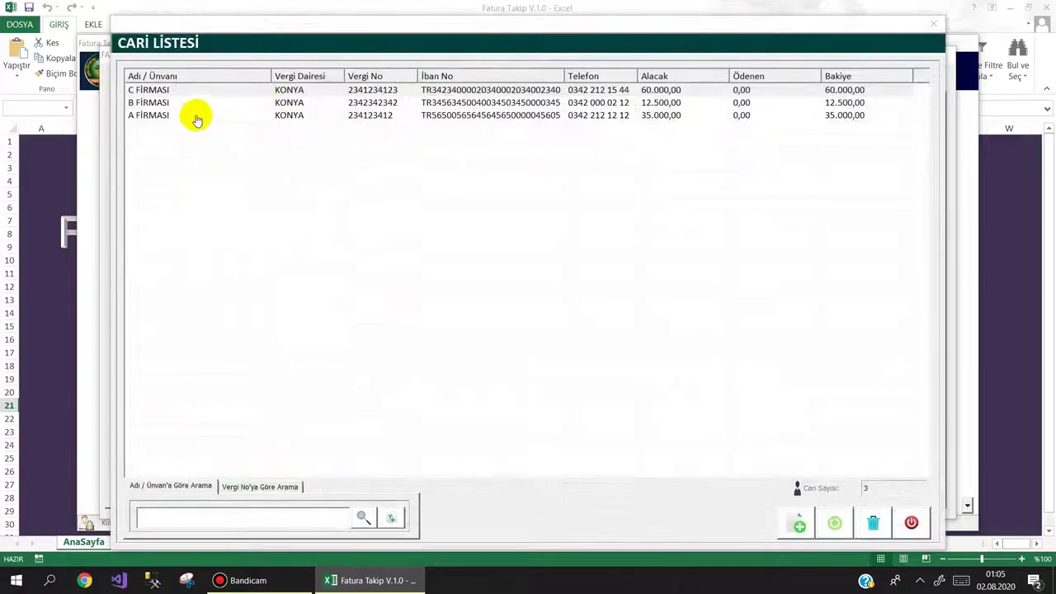
double_click(195, 117)
text(67657)
text(YOL YAPIMI)
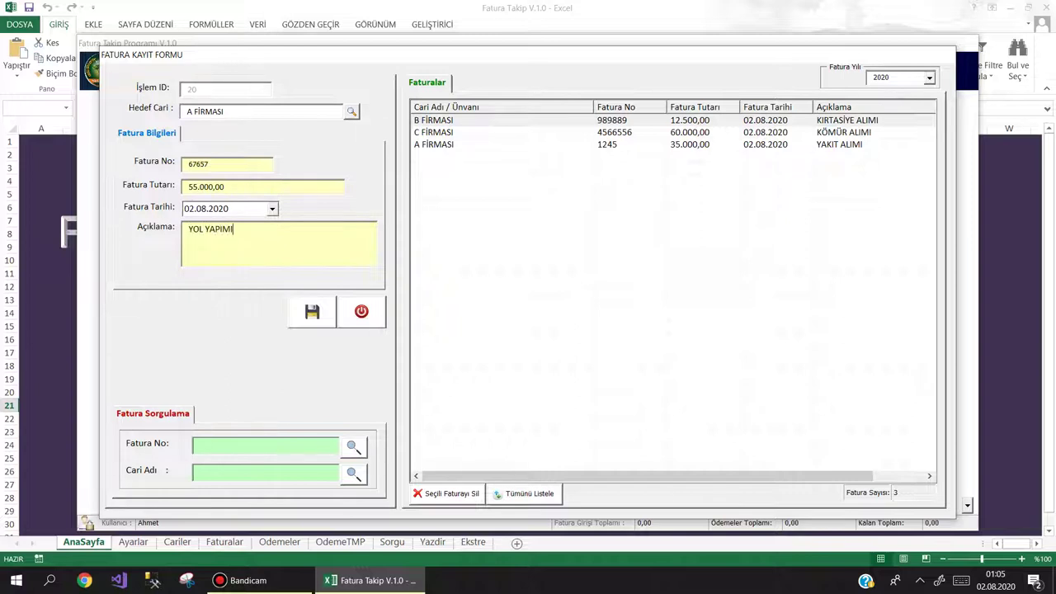
click(311, 311)
click(500, 338)
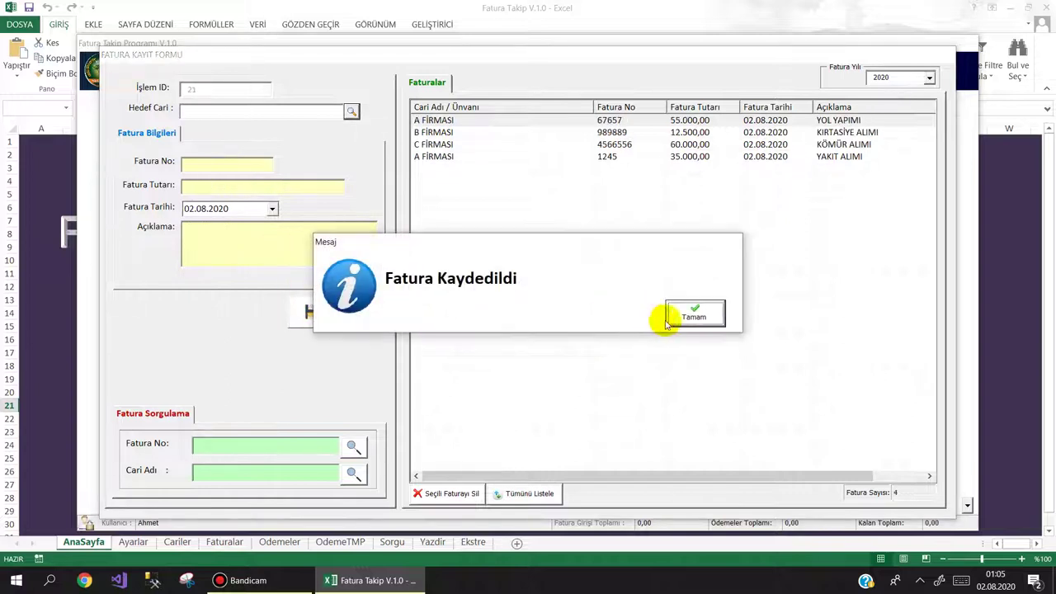
click(667, 321)
click(483, 133)
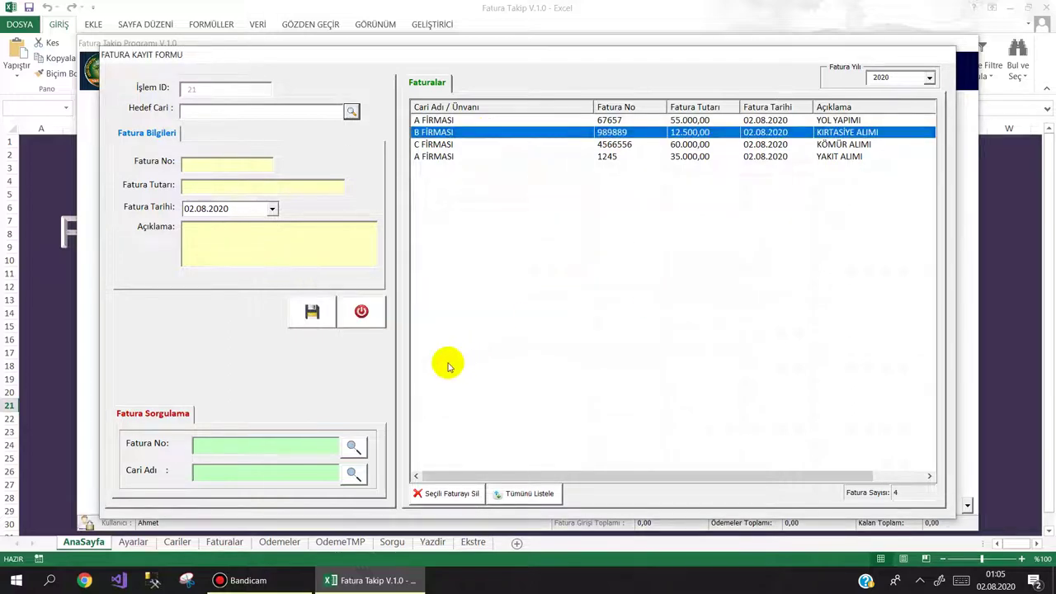
Close the invoice form and check the C, B and A FİRMASI balances in Cari Tanımlama, A now 90.000,00.
click(361, 311)
click(641, 83)
click(656, 110)
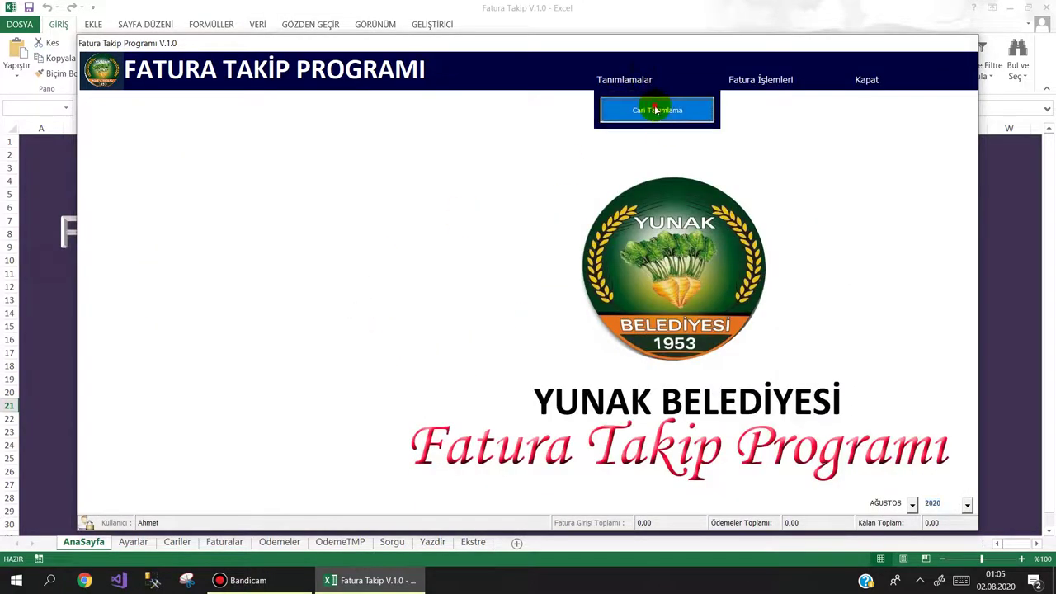
click(664, 90)
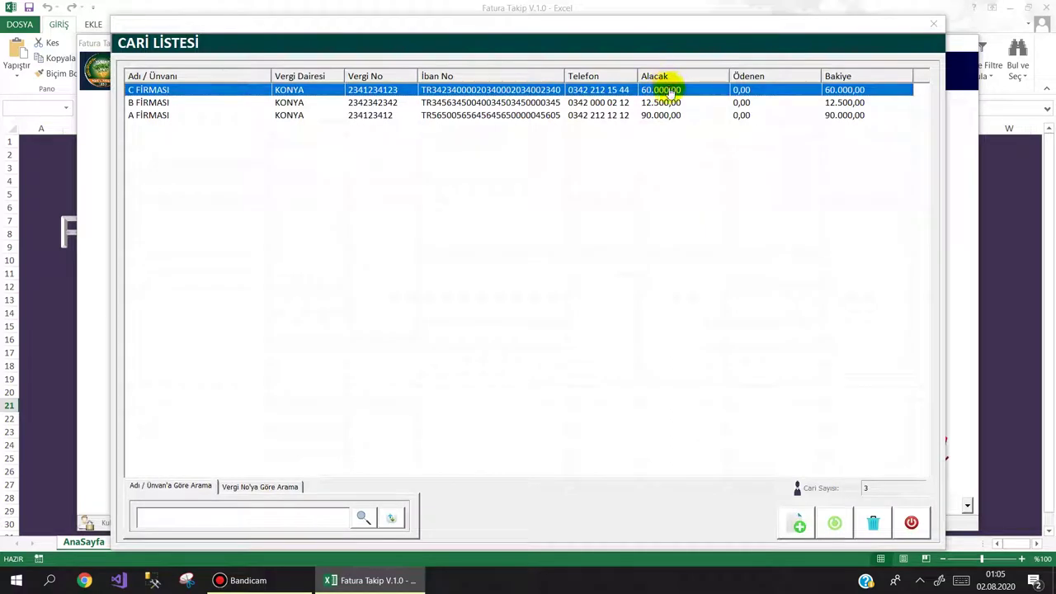
click(665, 103)
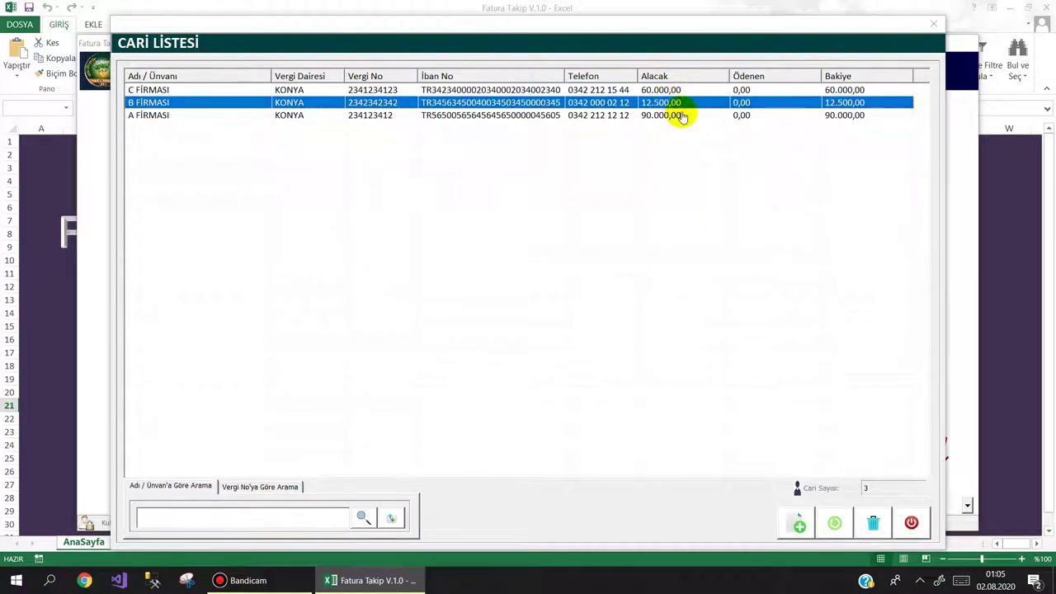
click(681, 117)
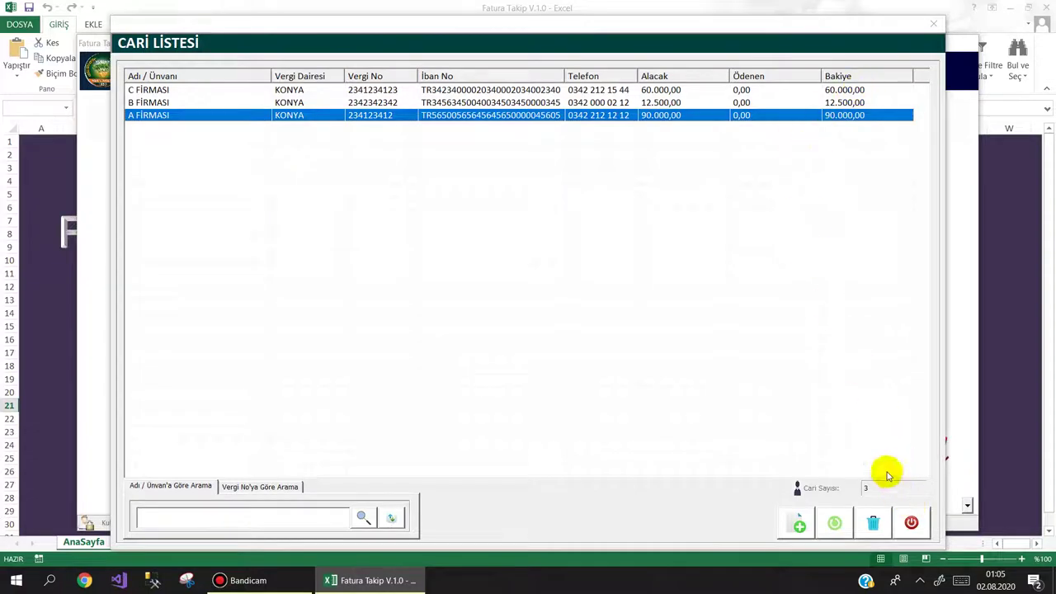
click(912, 523)
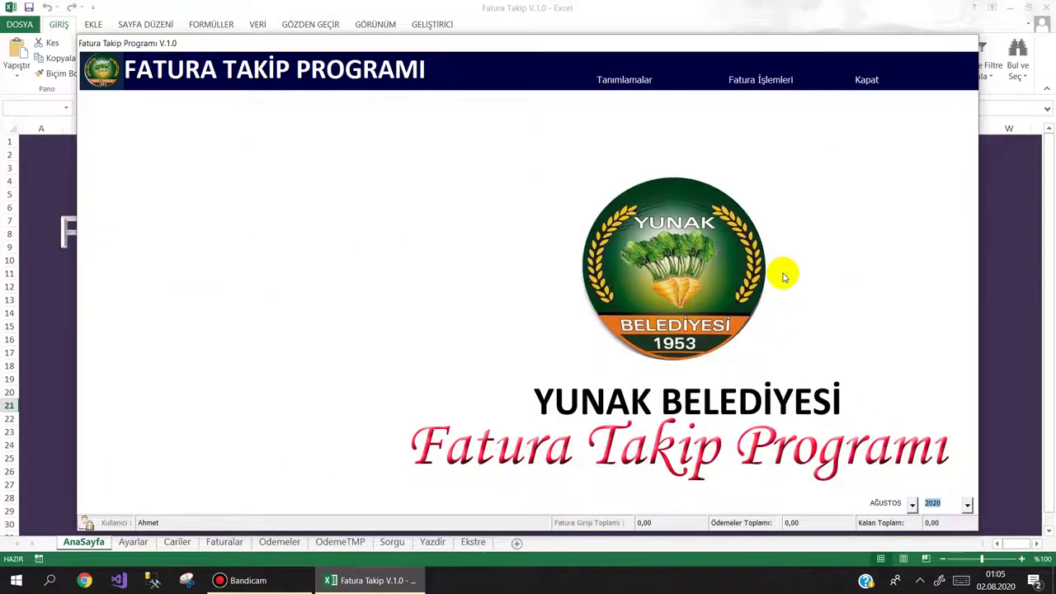
Look over the program's save and exit options, then keep the totals period at 2020 AĞUSTOS.
click(867, 85)
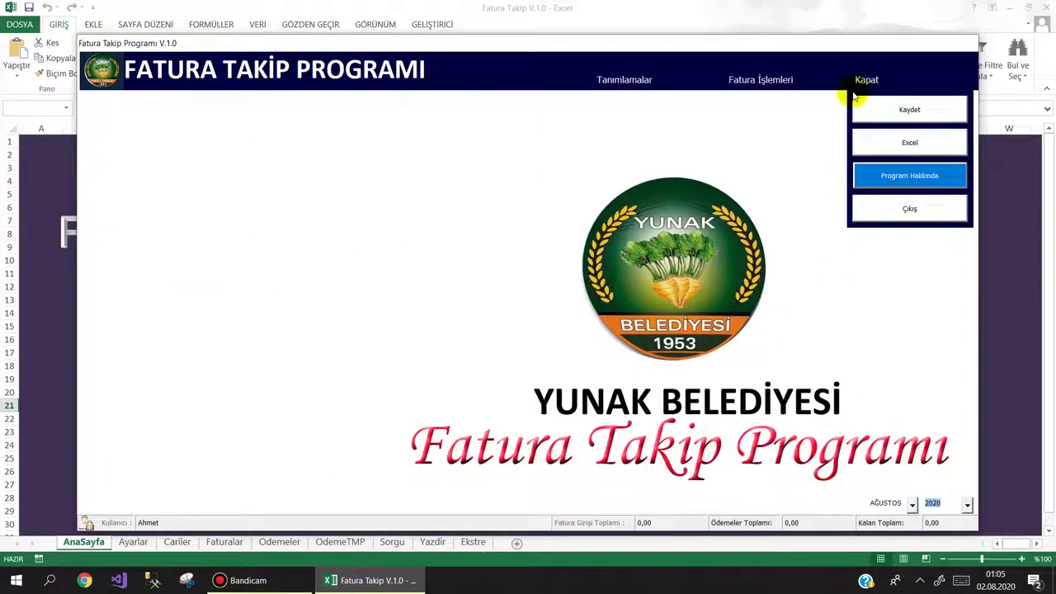
mouse_move(865, 92)
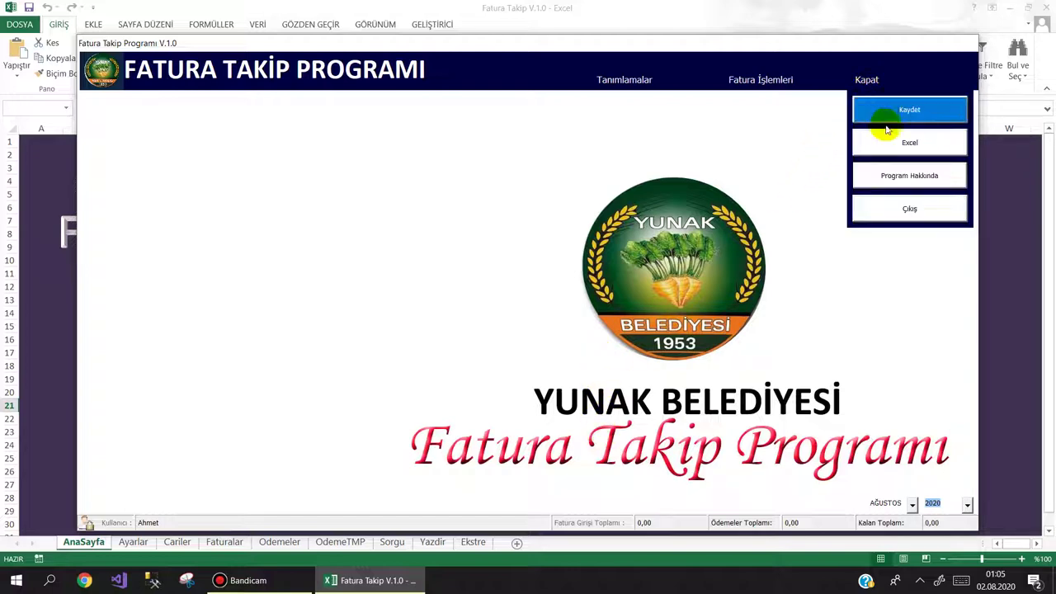
mouse_move(734, 80)
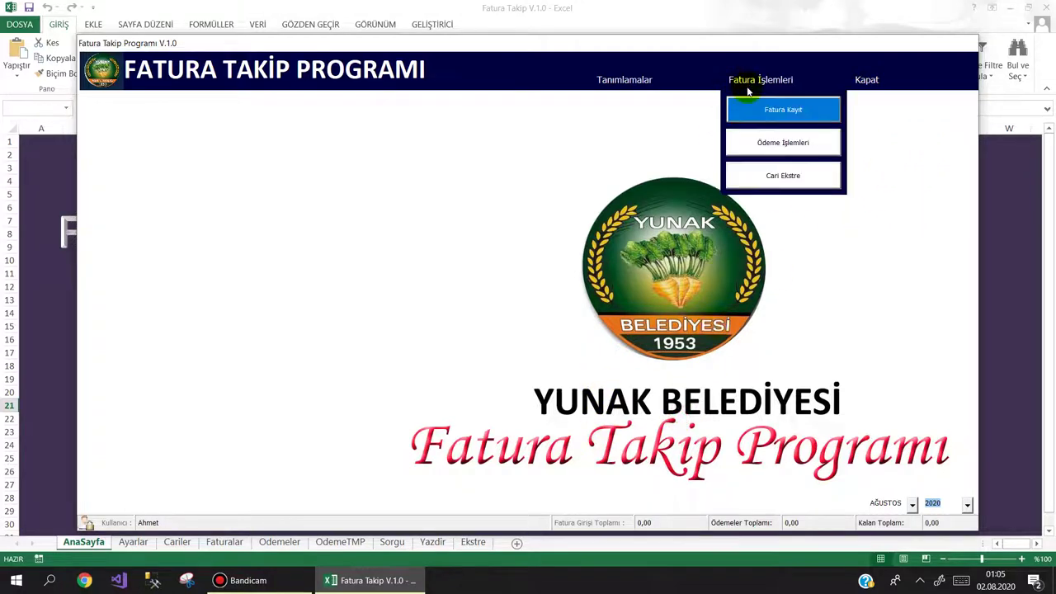
click(967, 504)
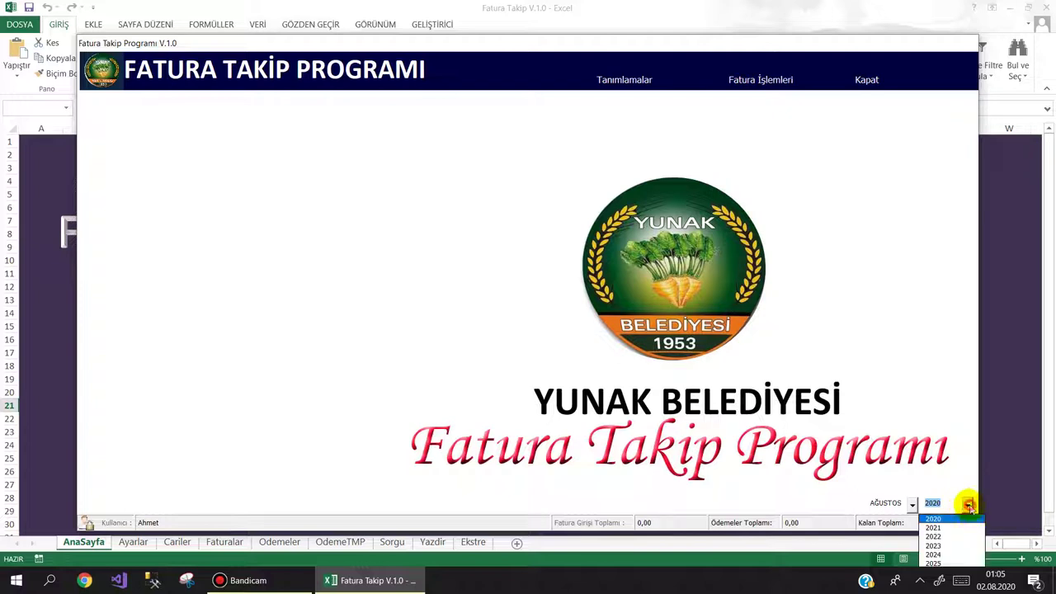
click(913, 503)
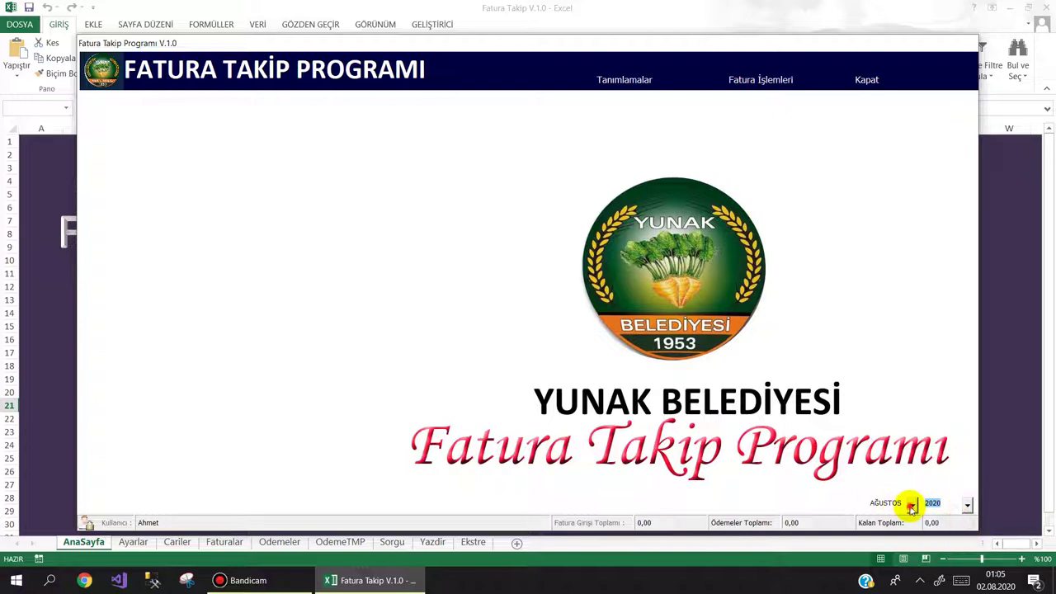
click(912, 503)
click(888, 545)
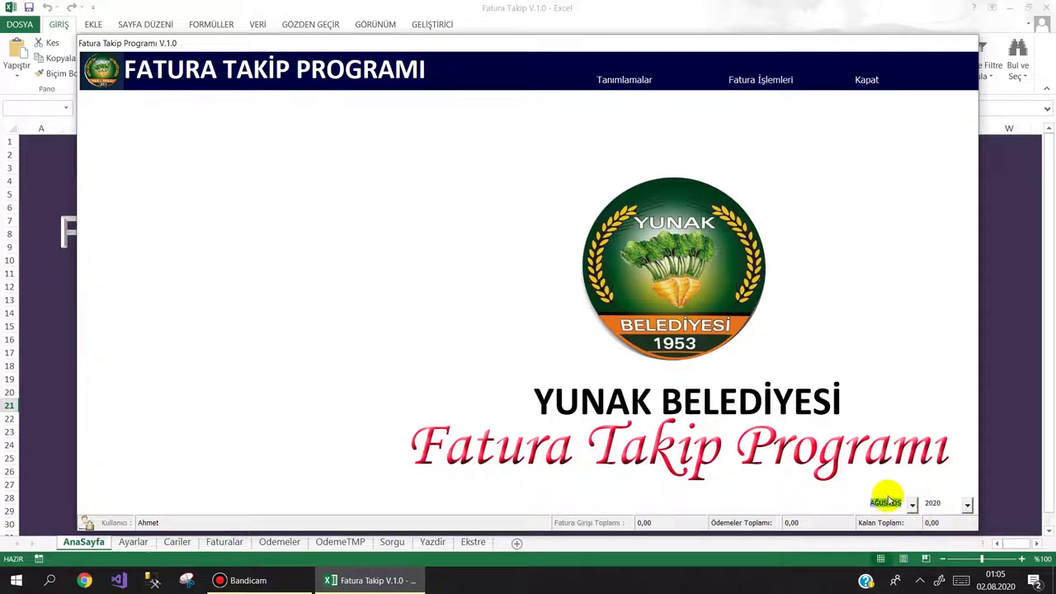
Recheck the customer list, then bring up the Fatura İşlemleri menu.
click(685, 142)
click(635, 80)
click(648, 108)
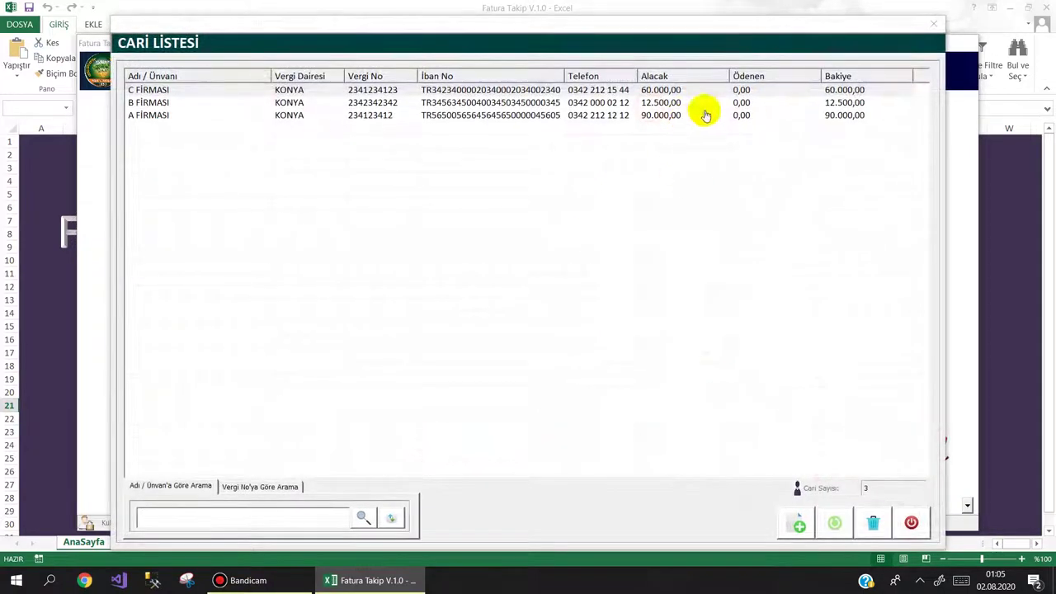
click(911, 523)
click(760, 80)
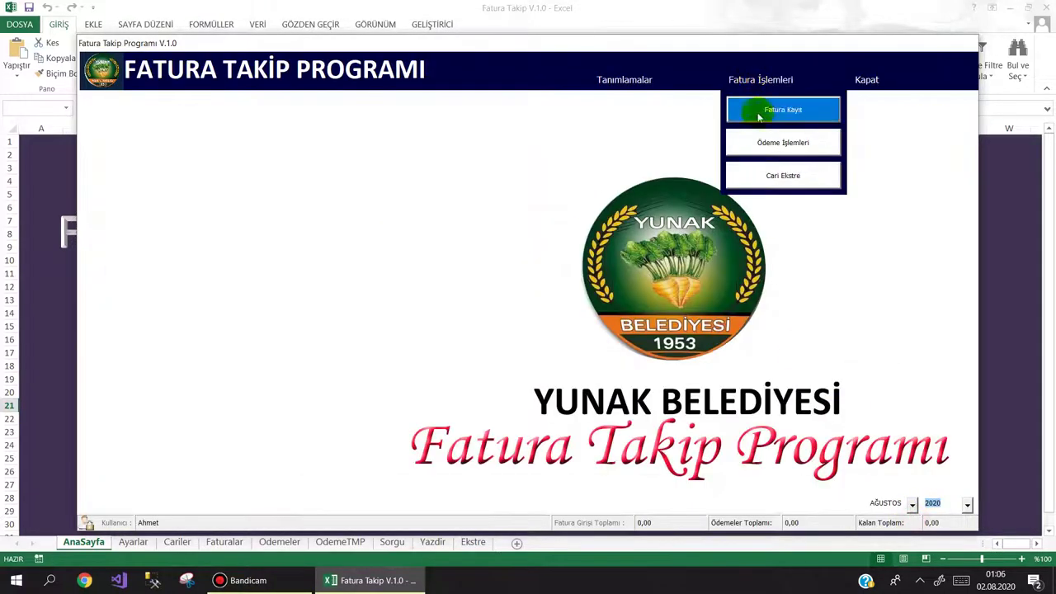
Start Toplu Ödeme order 12455 and set the amount to pay to 100.000,00 after overpayment warnings.
click(763, 144)
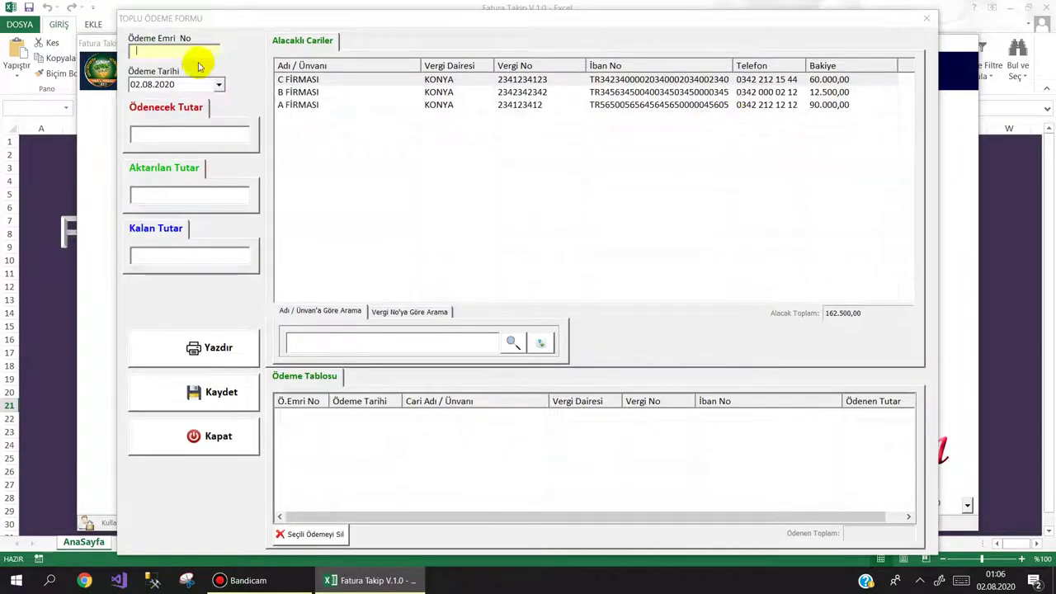
text(12455)
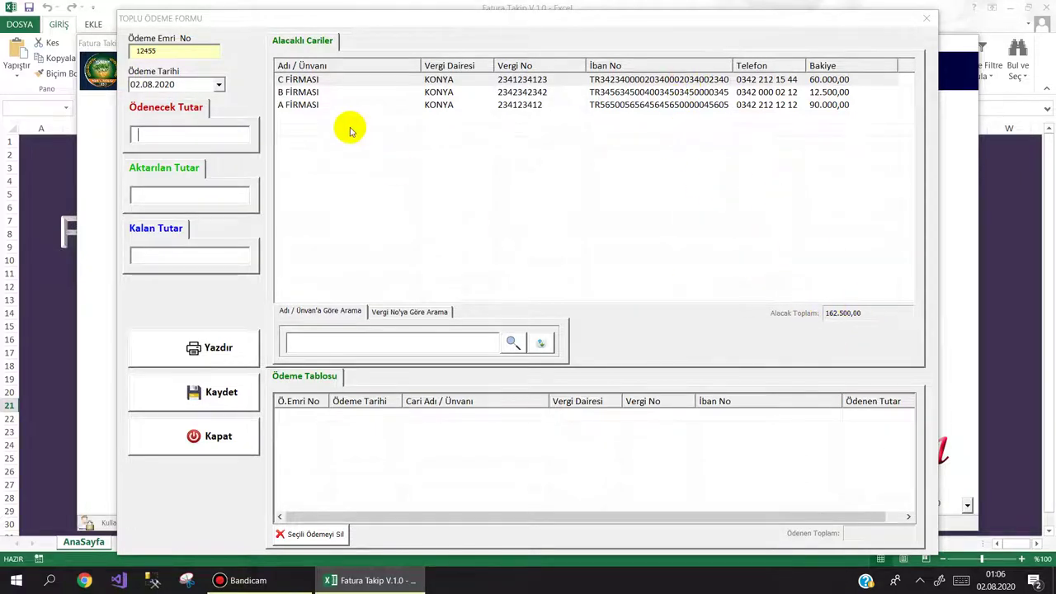
text(200000)
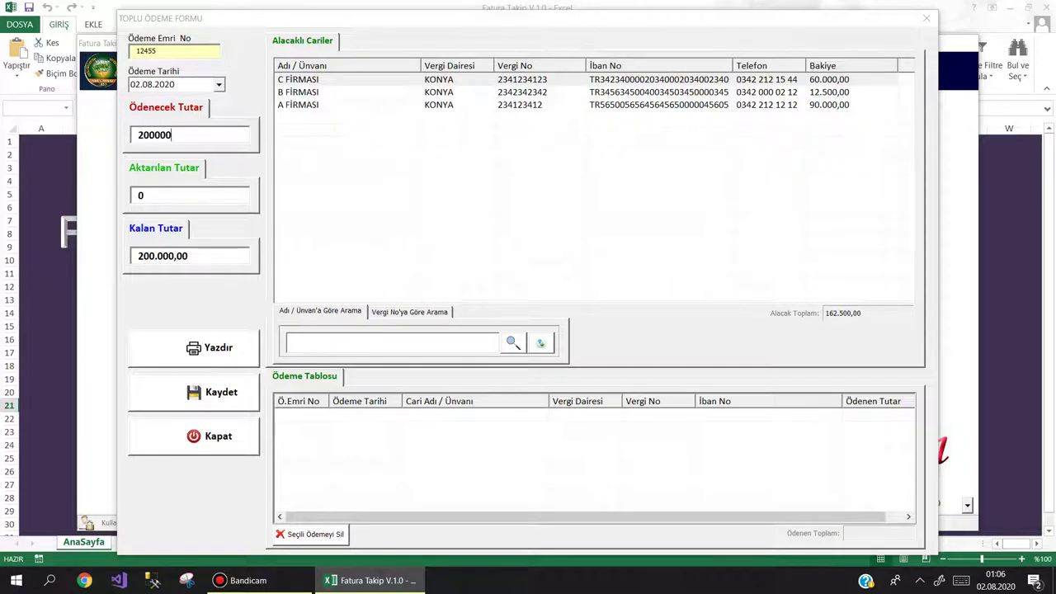
key(Return)
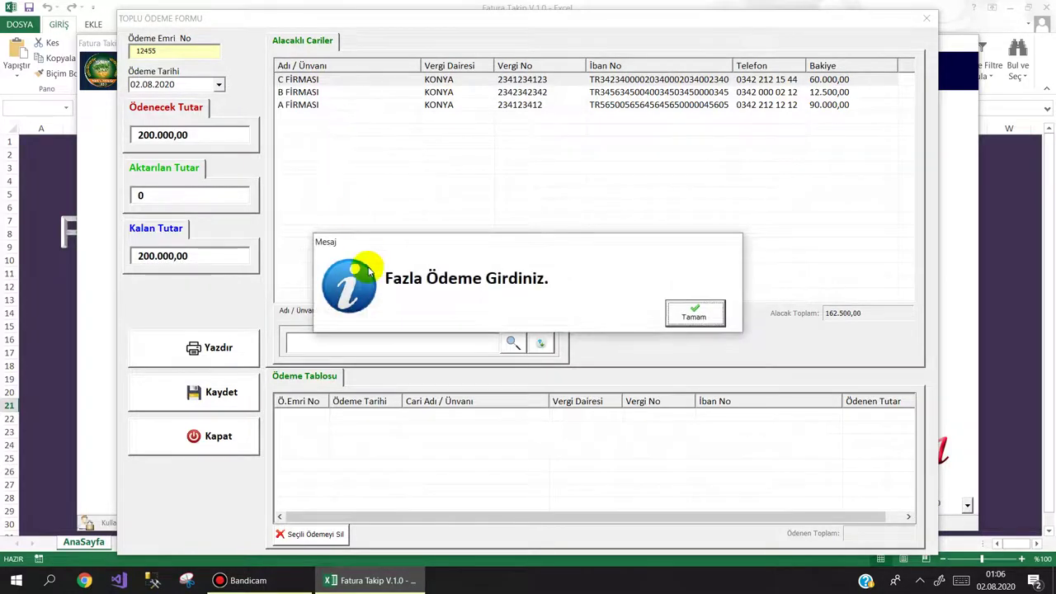
click(694, 312)
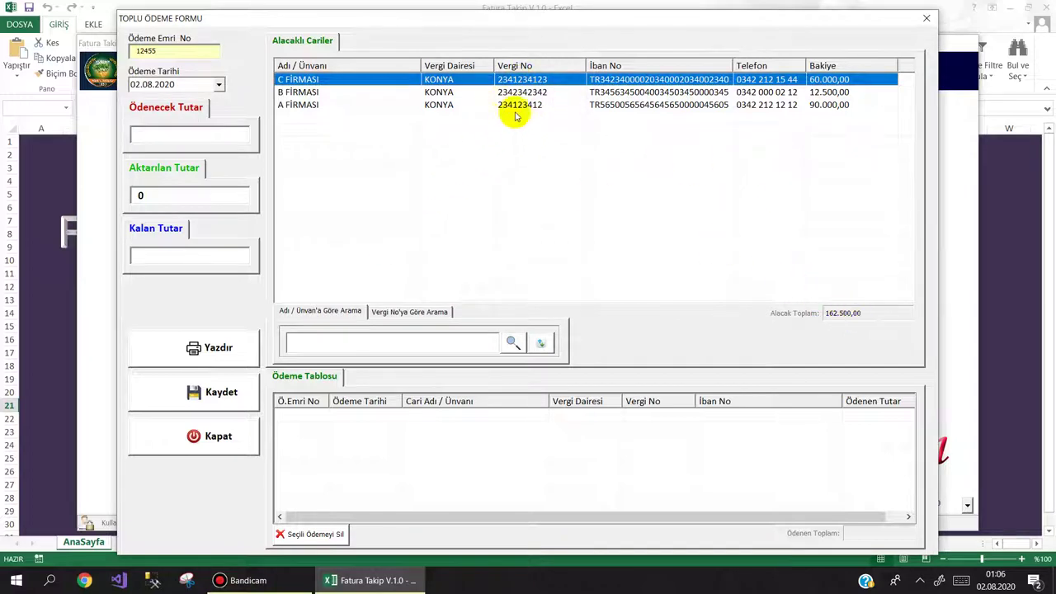
click(198, 138)
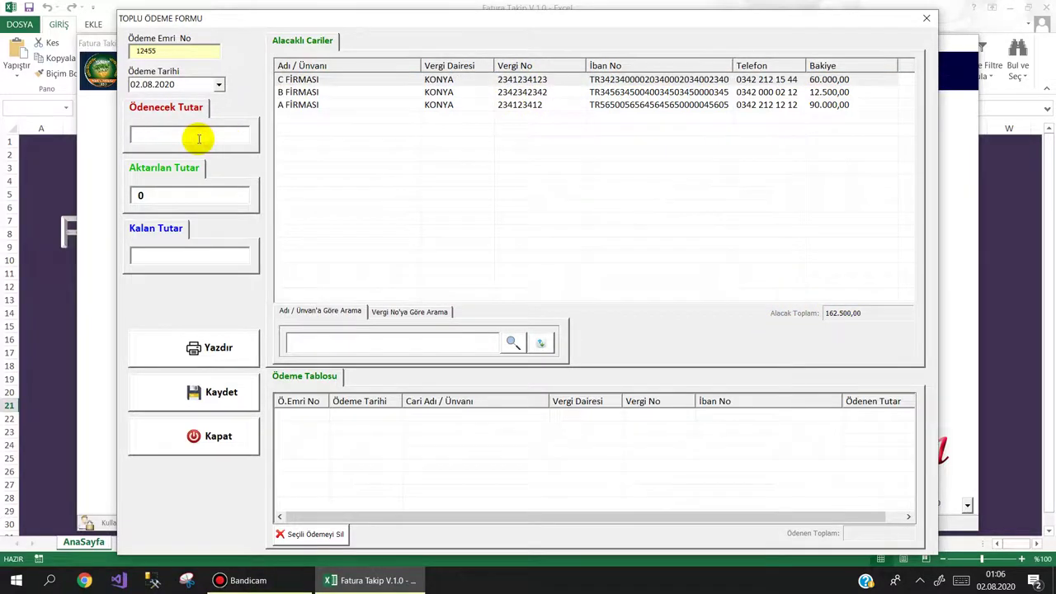
text(163000)
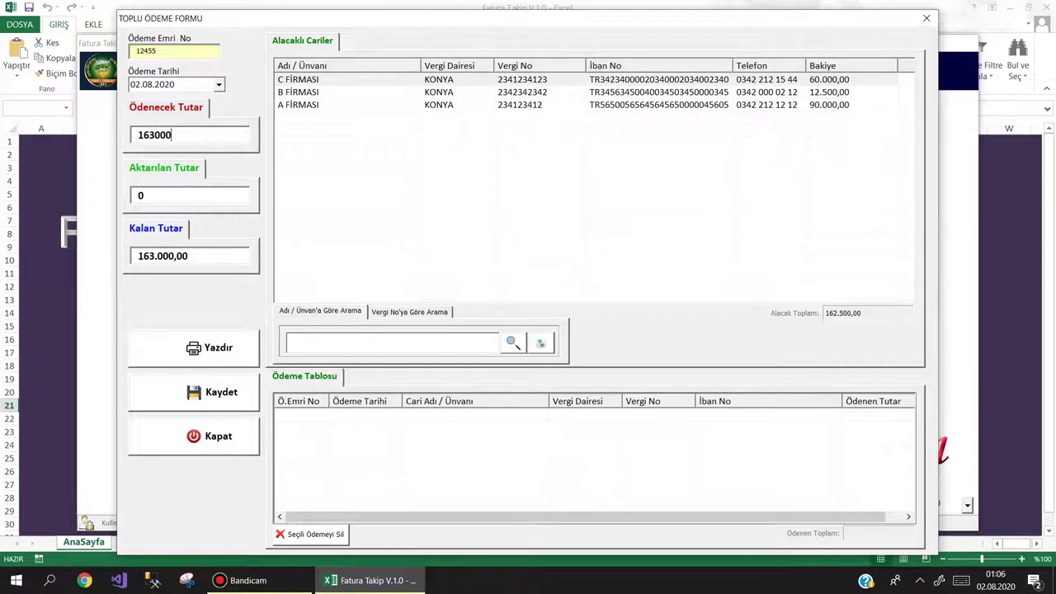
key(Return)
key(Return)
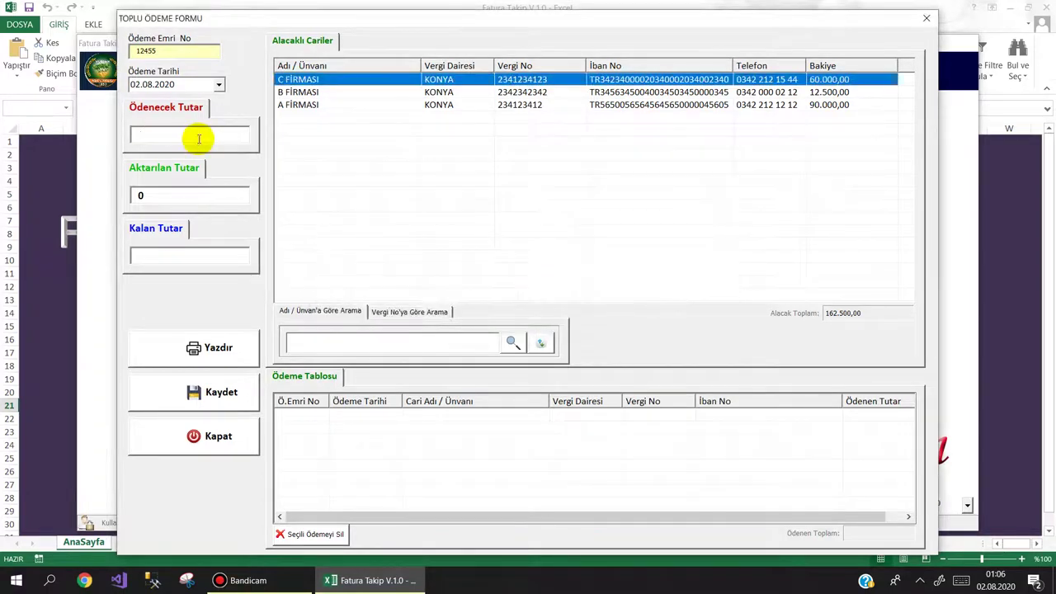
click(198, 139)
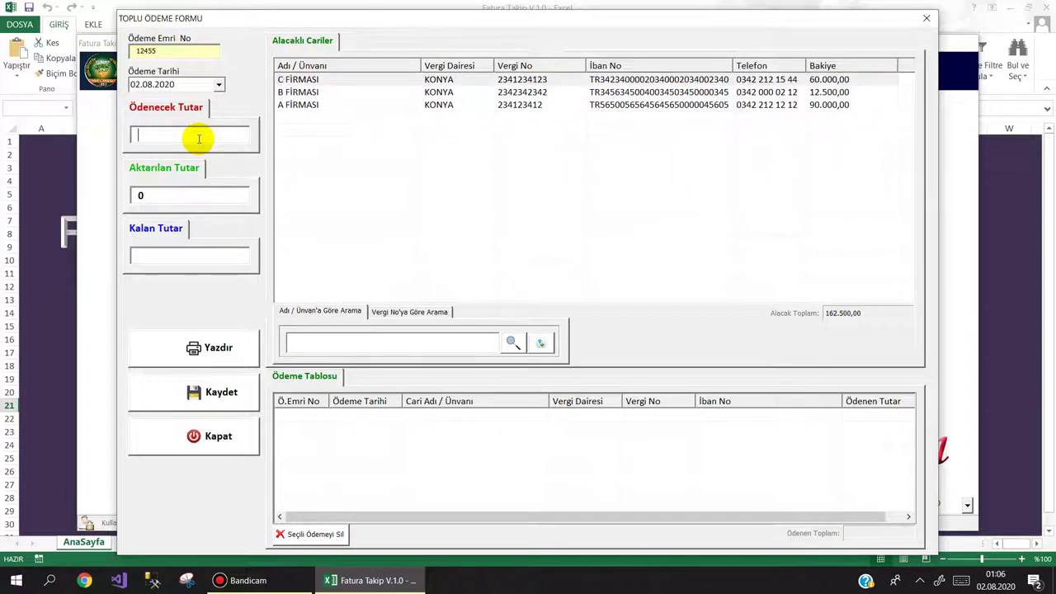
text(100000)
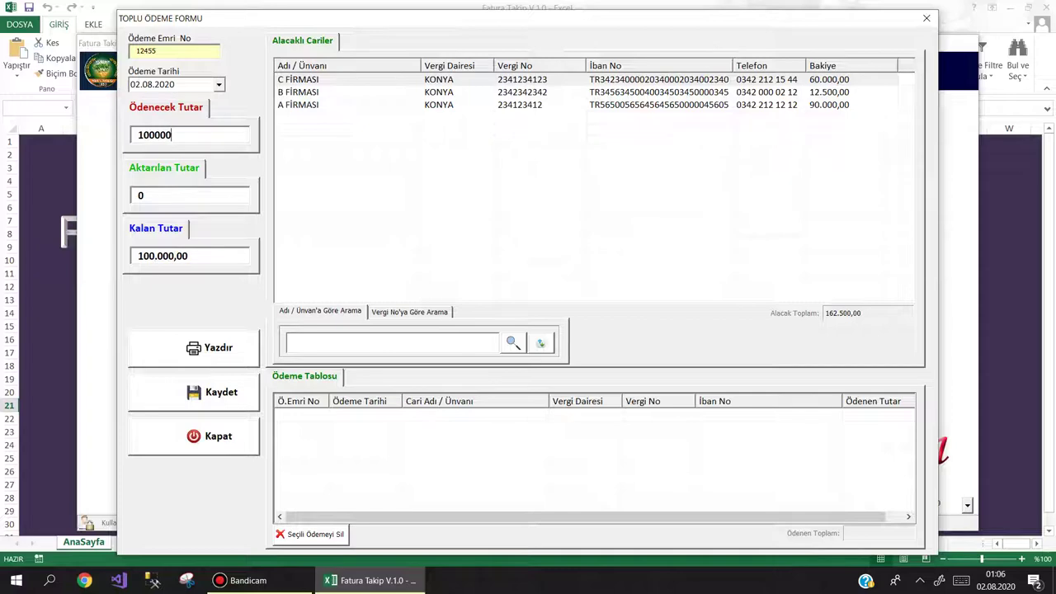
key(Return)
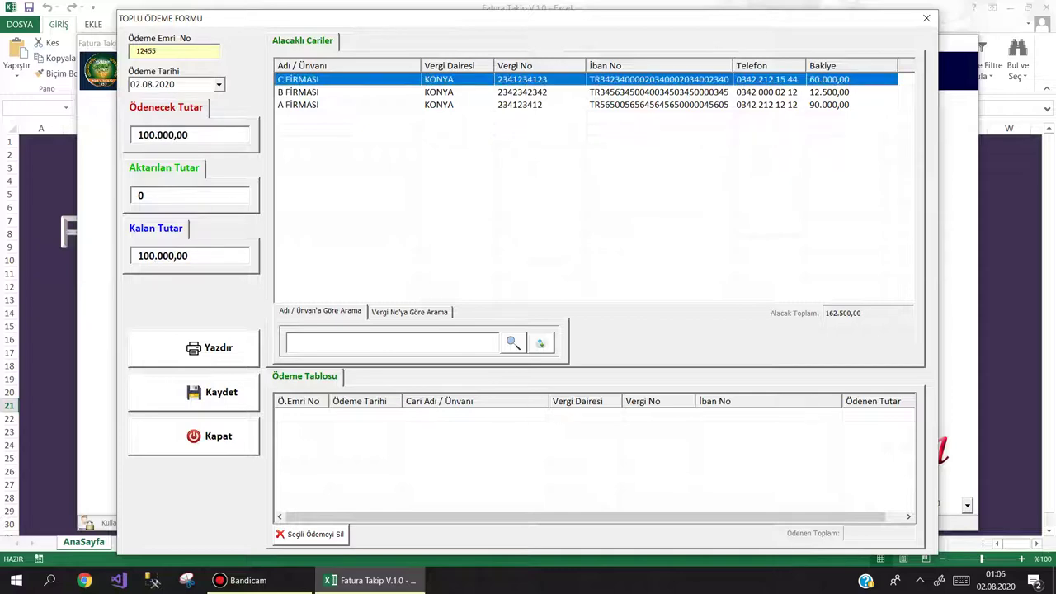
Assign 40.000,00 of the payment order to C FİRMASI.
double_click(326, 78)
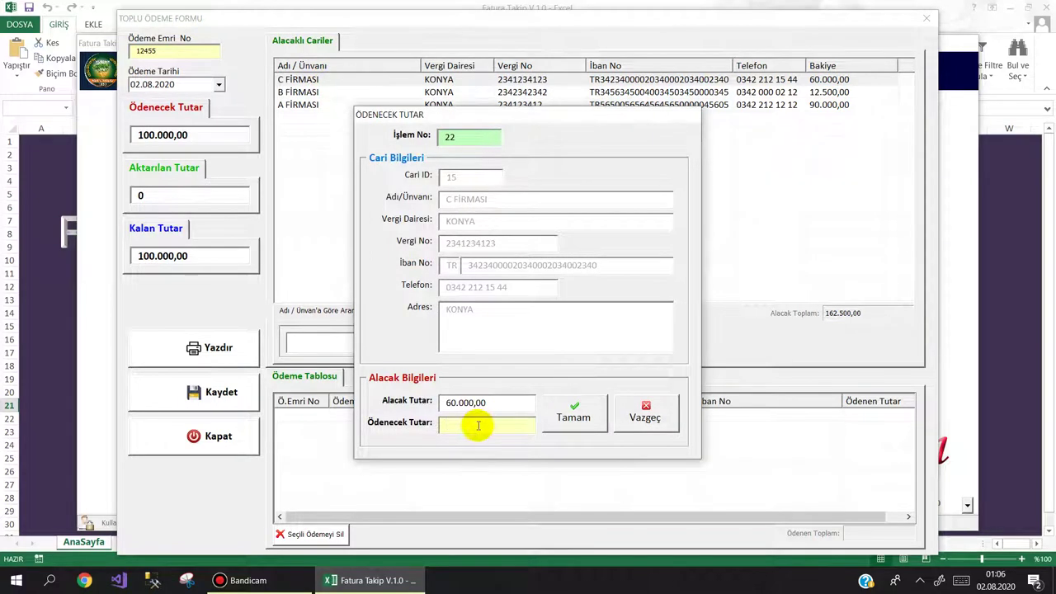
text(400)
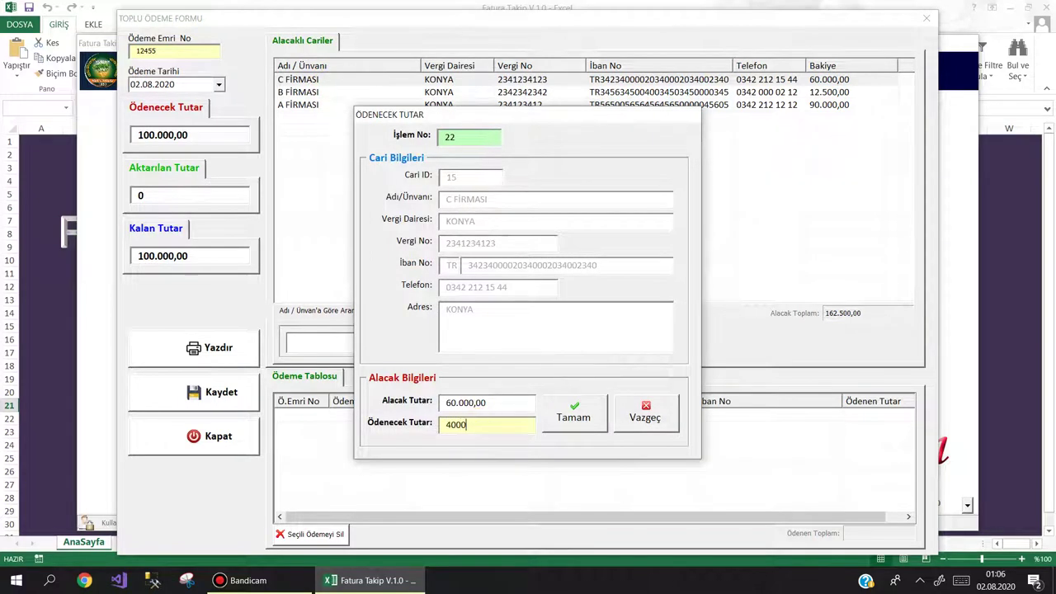
text(0)
key(Return)
key(Return)
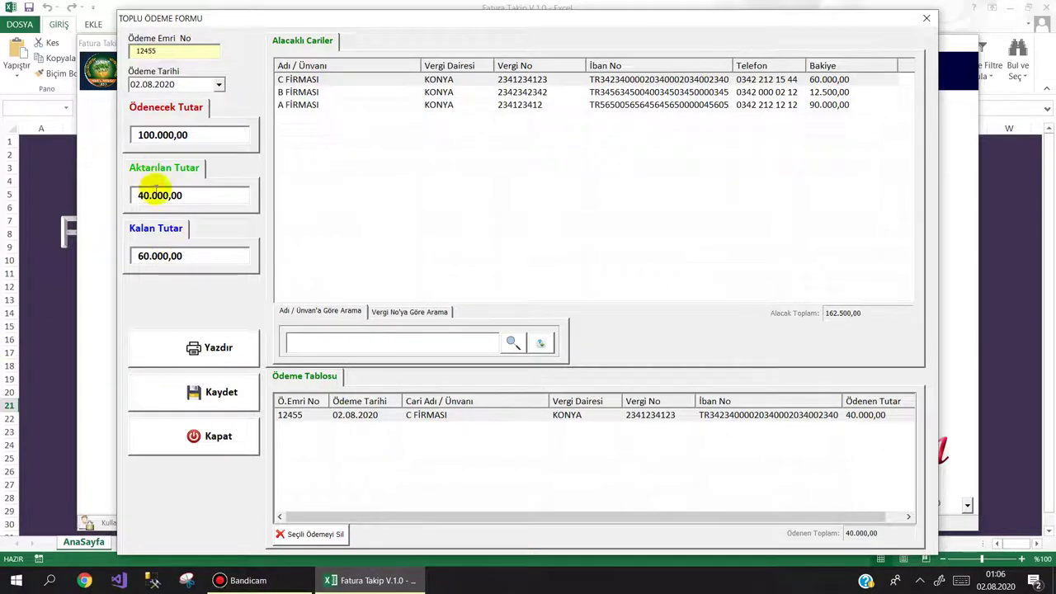
Assign B FİRMASI 10.000,00 after 15.000,00 is rejected as exceeding its receivable.
click(352, 94)
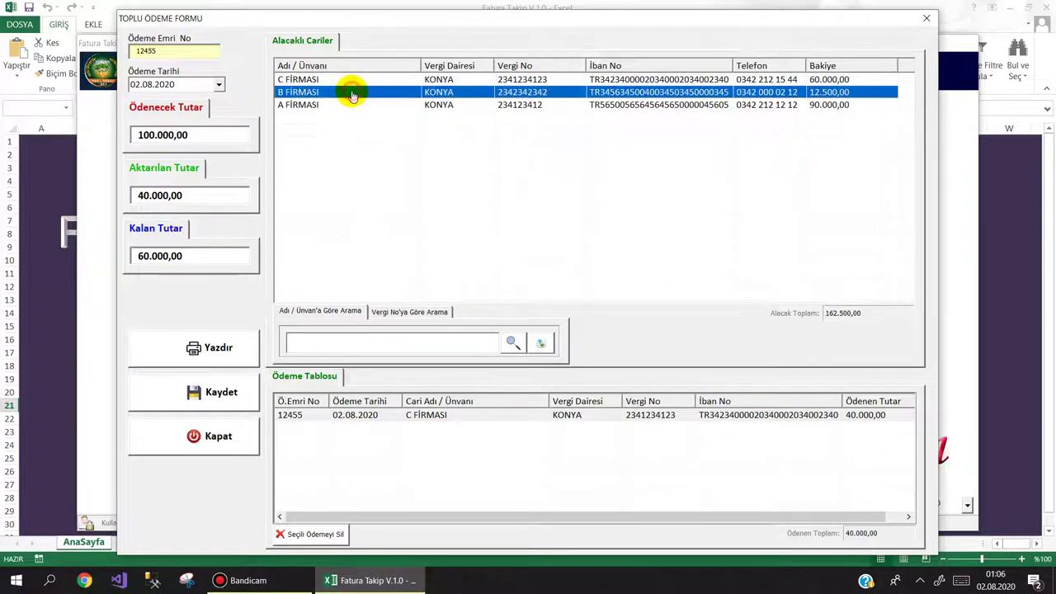
double_click(352, 93)
text(15000)
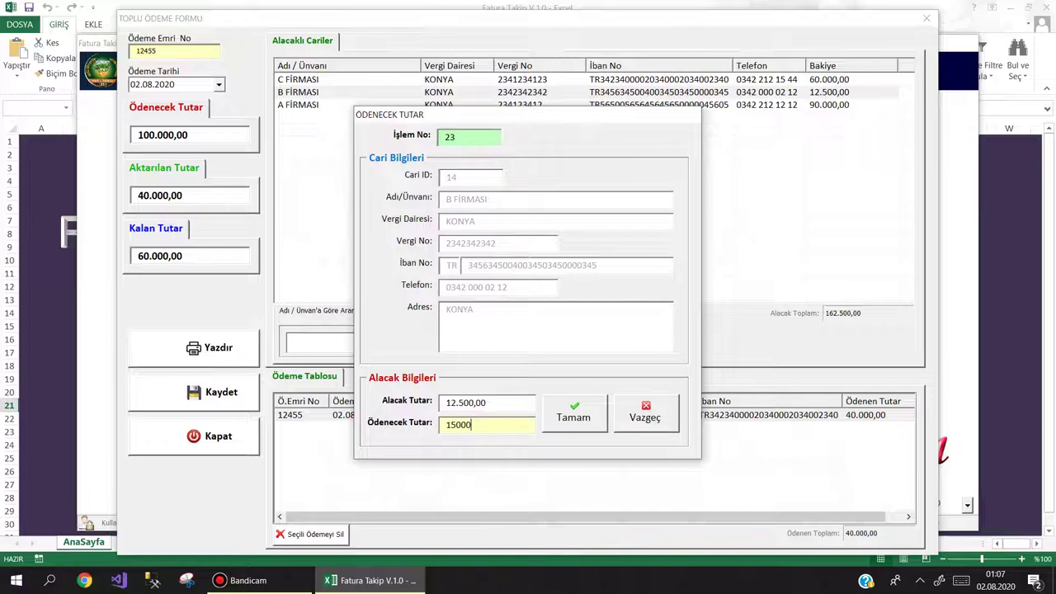
key(Return)
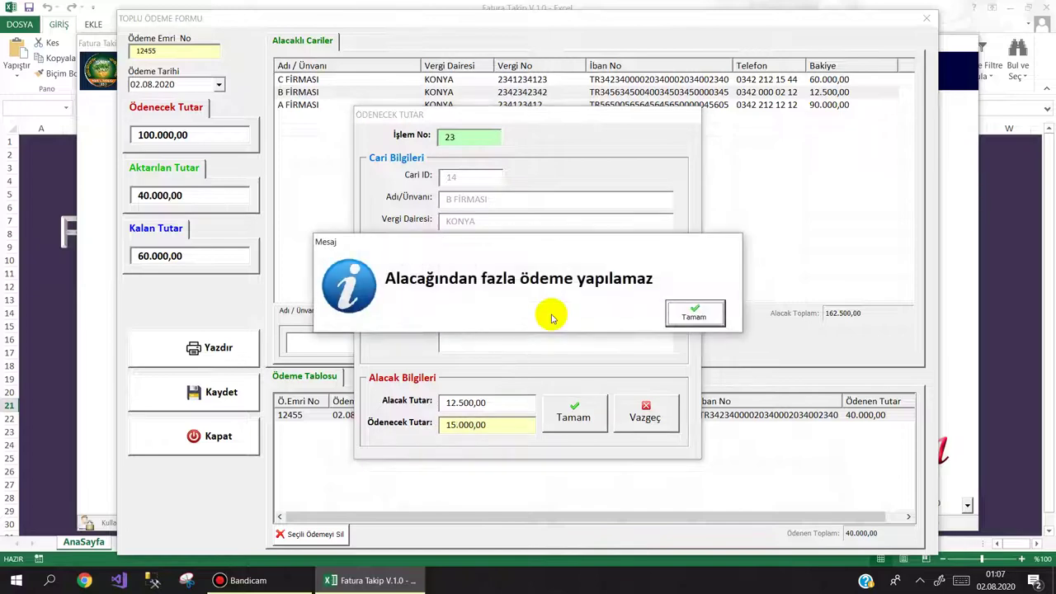
key(Return)
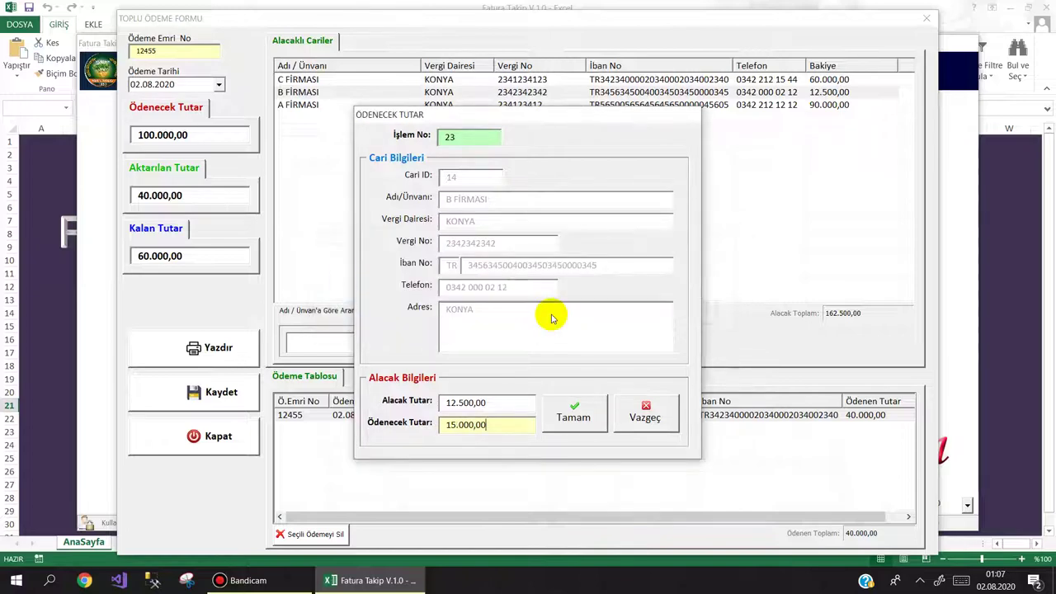
key(BackSpace)
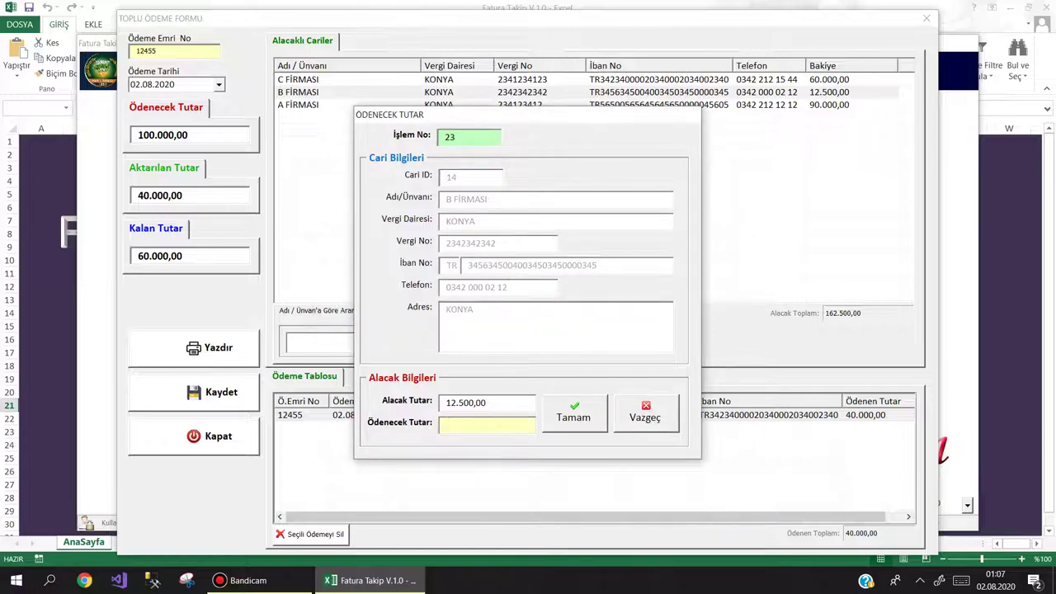
text(1000)
click(574, 413)
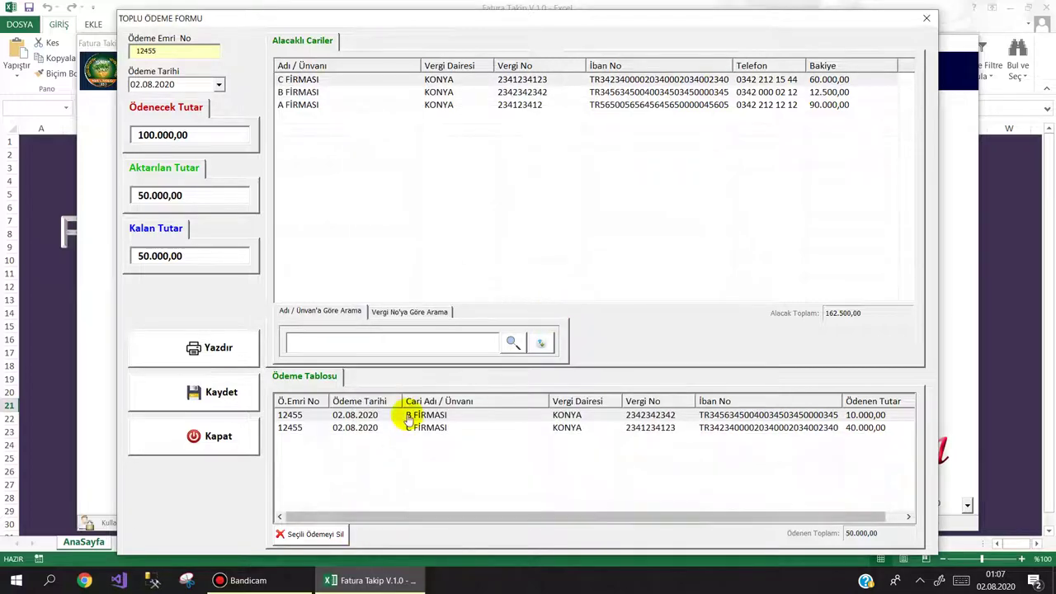
Assign the remaining 50.000,00 to A FİRMASI, leaving 0,00 unallocated.
double_click(342, 103)
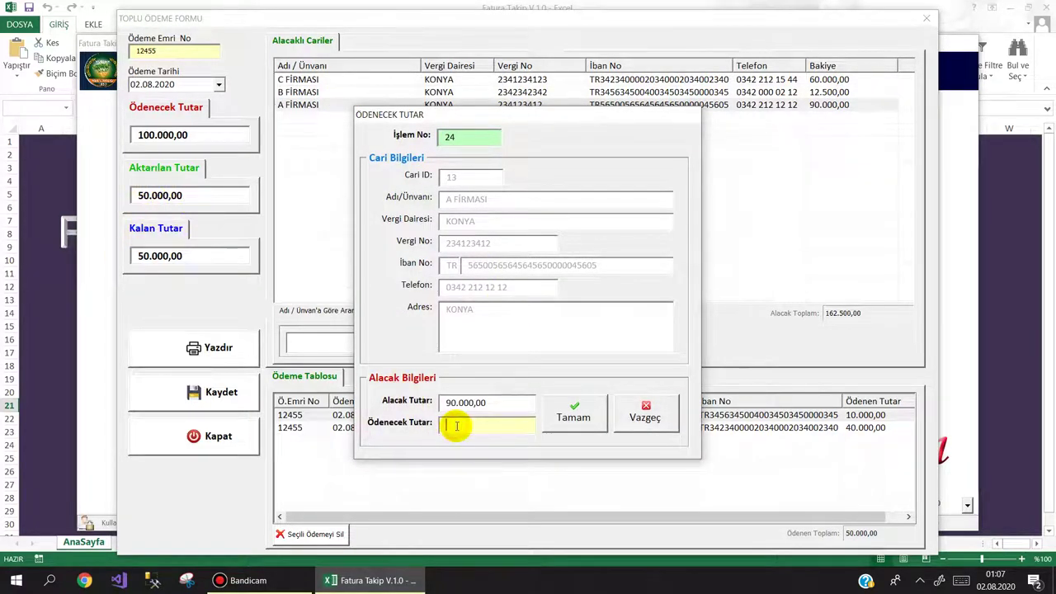
text(50000)
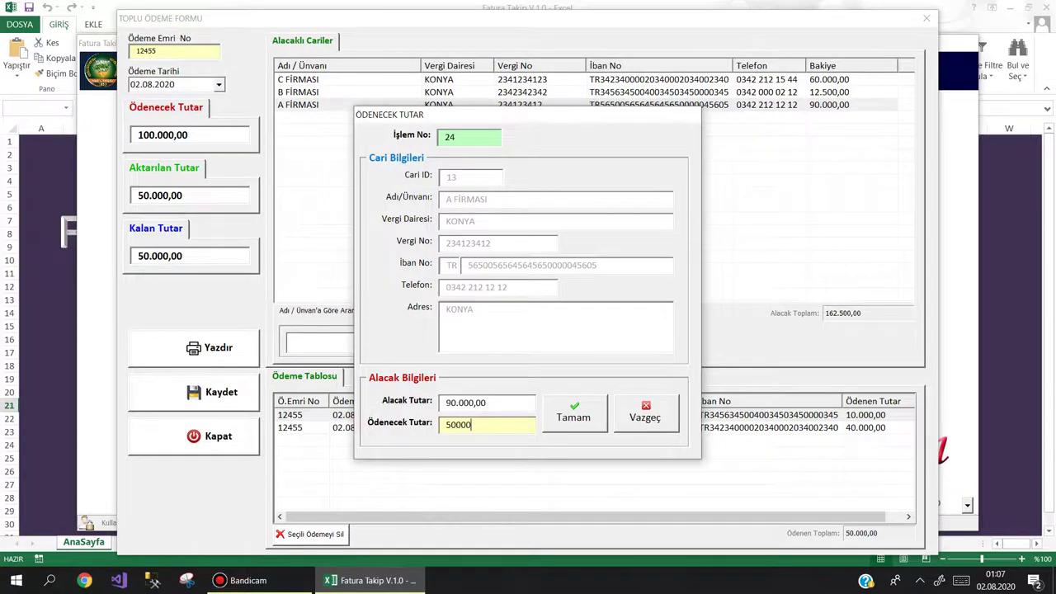
click(574, 412)
click(458, 430)
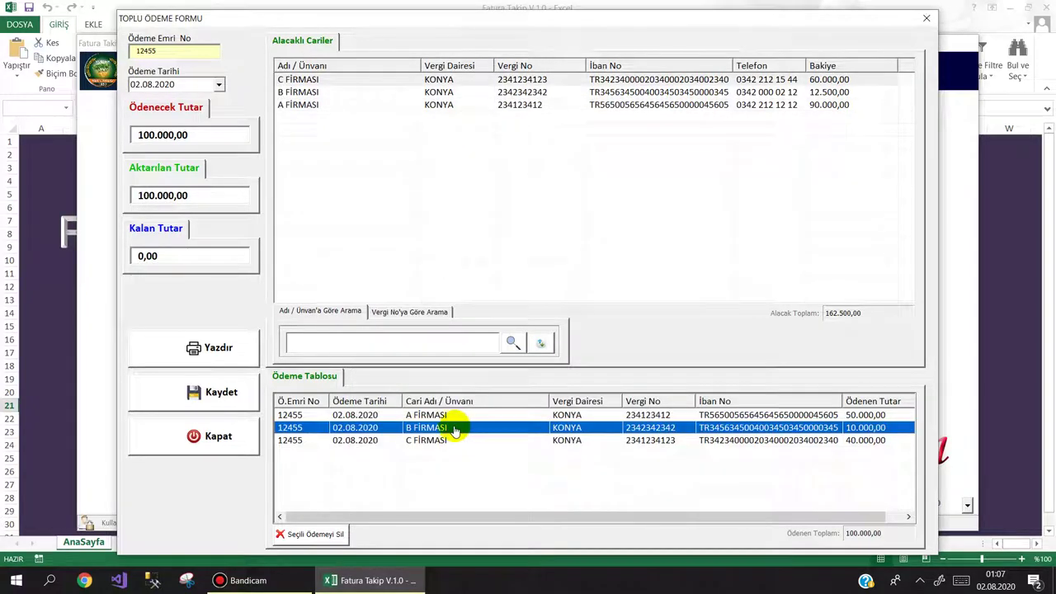
Print the bulk payment to a PDF named TOPLU ÖDEME.
click(215, 357)
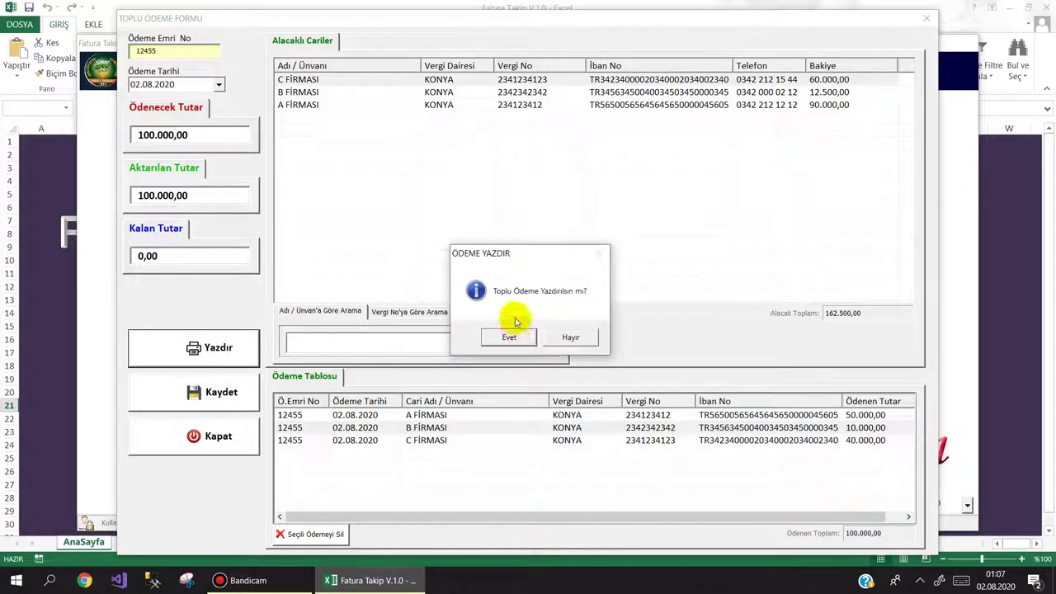
click(527, 337)
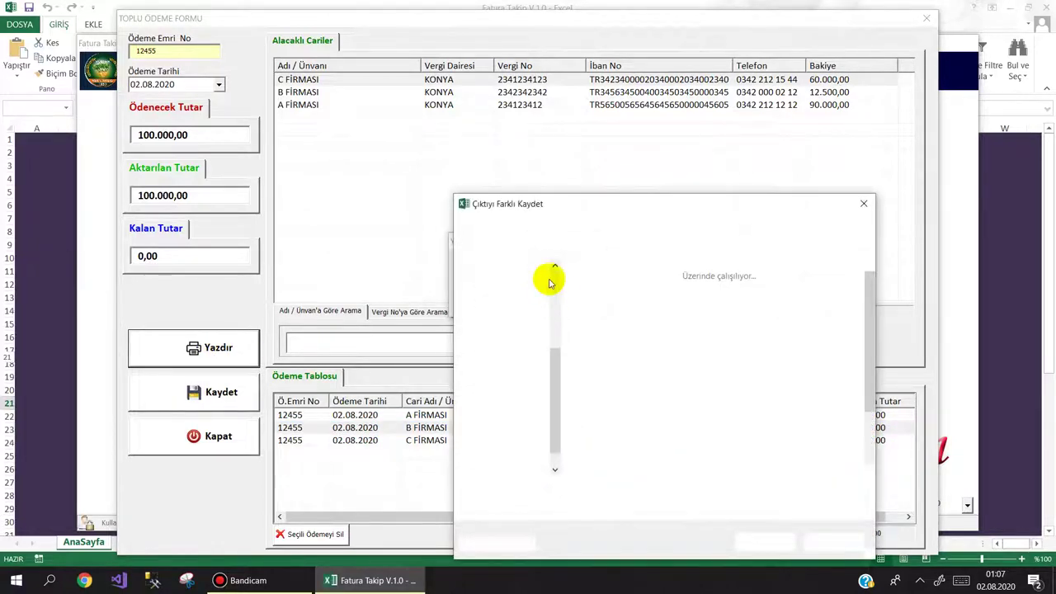
text(ÖDEME)
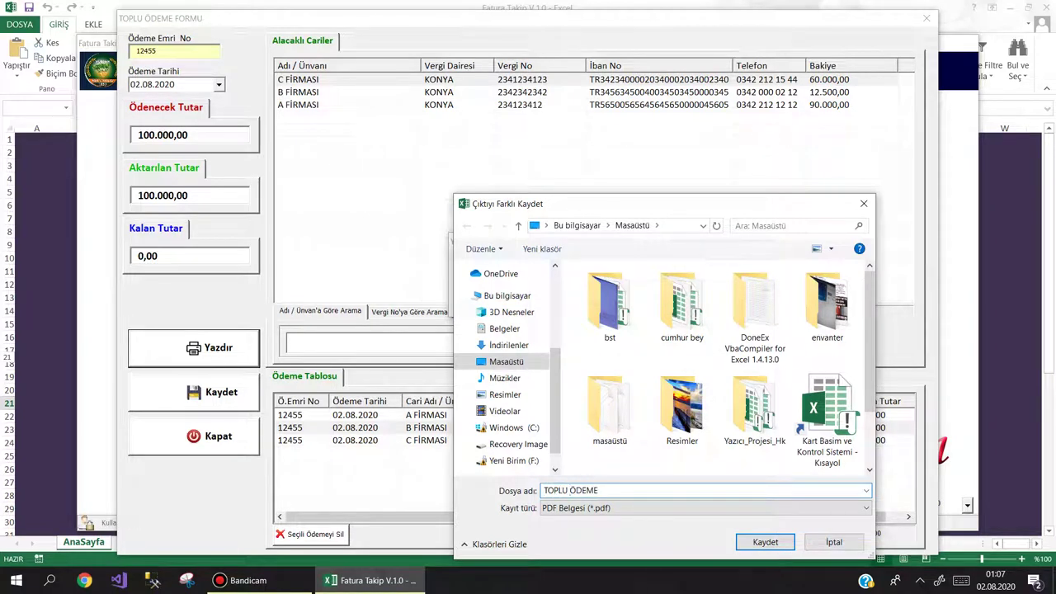
click(759, 545)
click(695, 313)
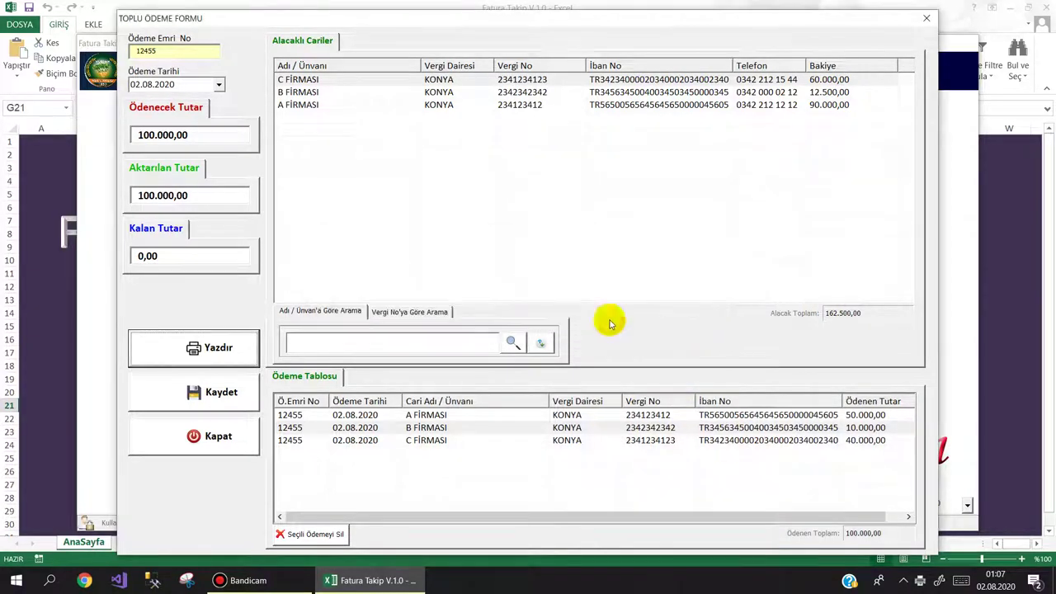
Save the recorded bulk payments.
click(231, 391)
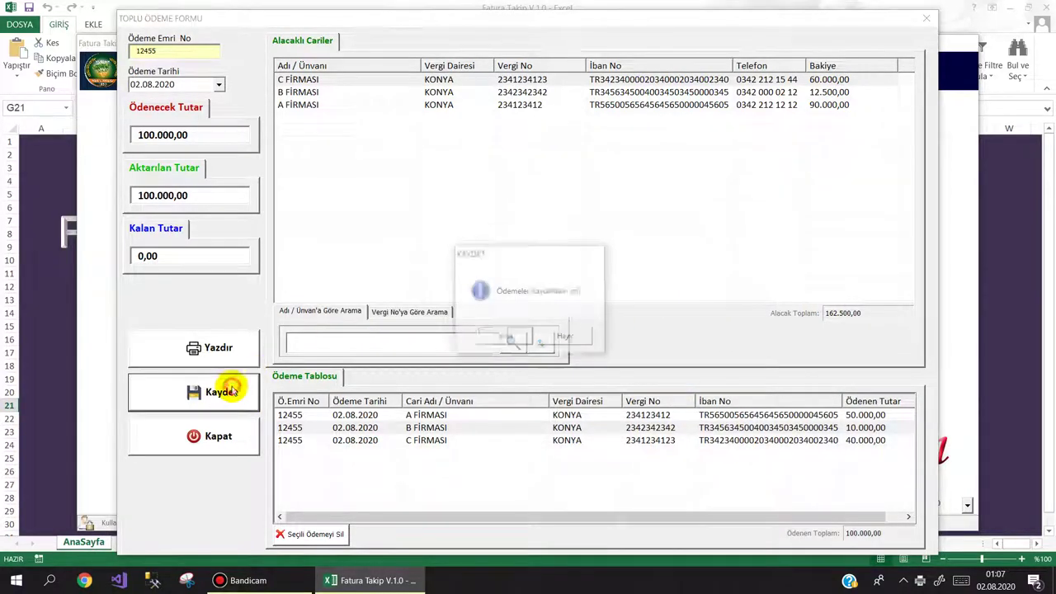
click(511, 336)
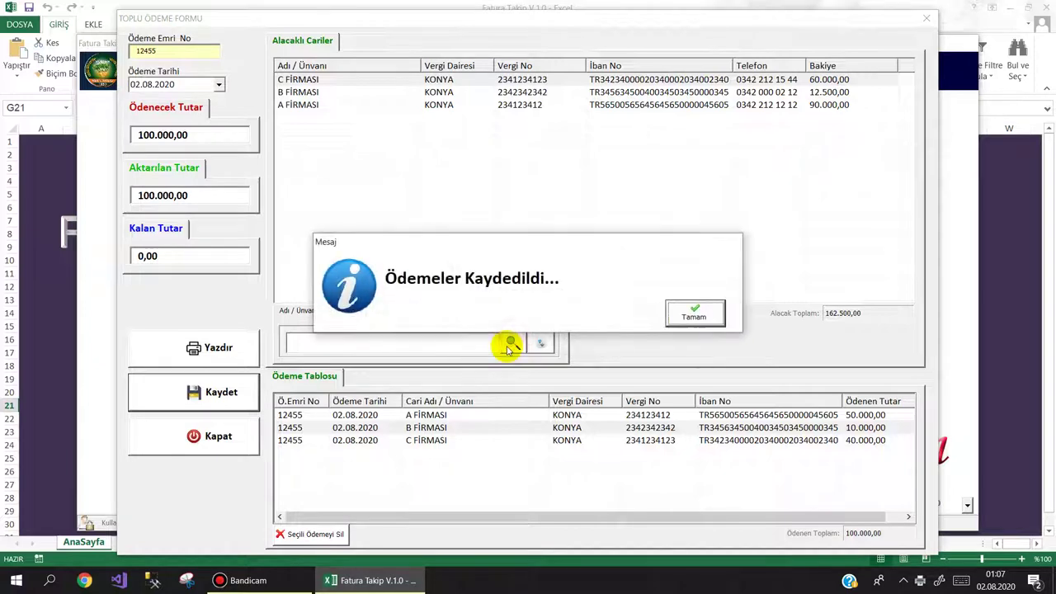
click(708, 312)
Check the updated C, B and A FİRMASI balances in the account list, then close it.
click(627, 81)
click(632, 106)
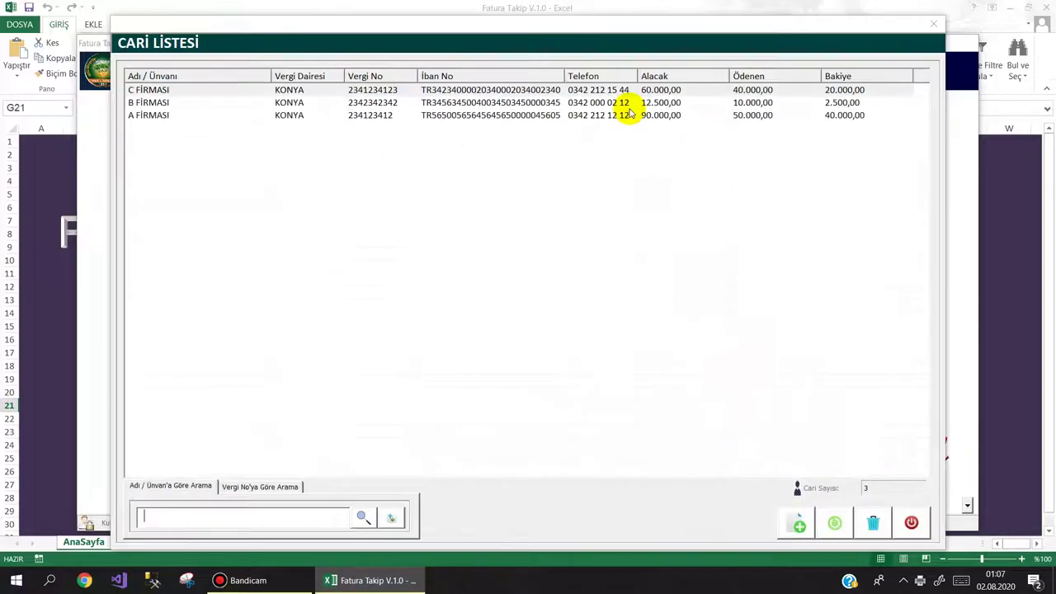
click(657, 116)
click(678, 89)
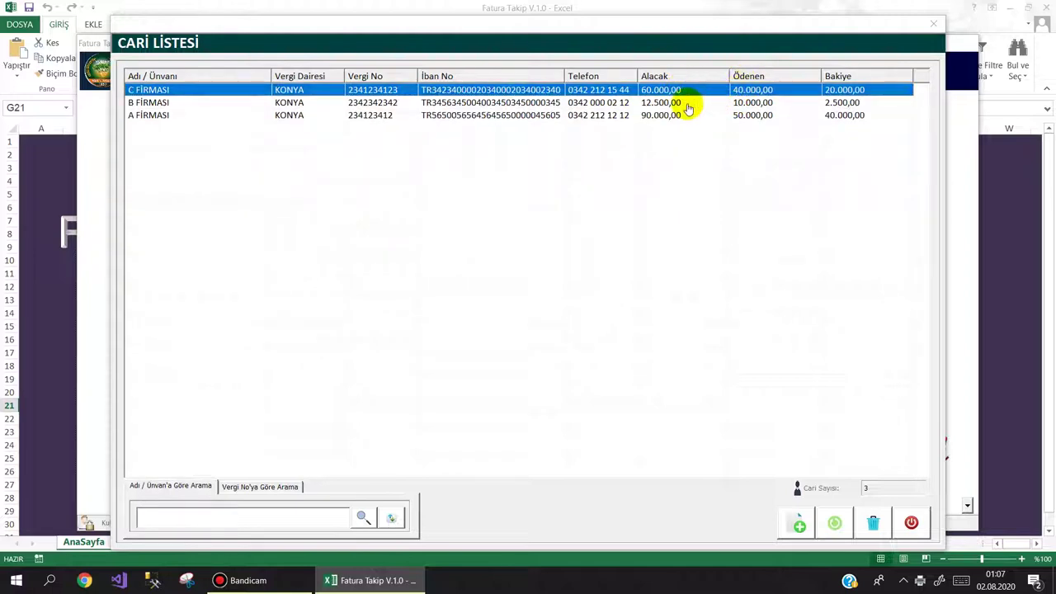
click(686, 106)
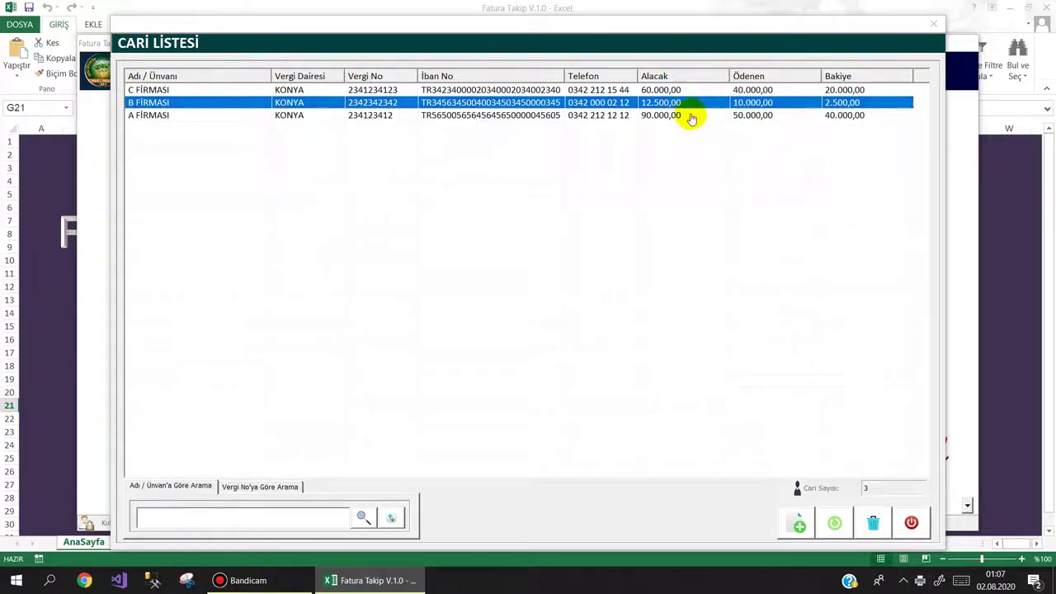
click(691, 116)
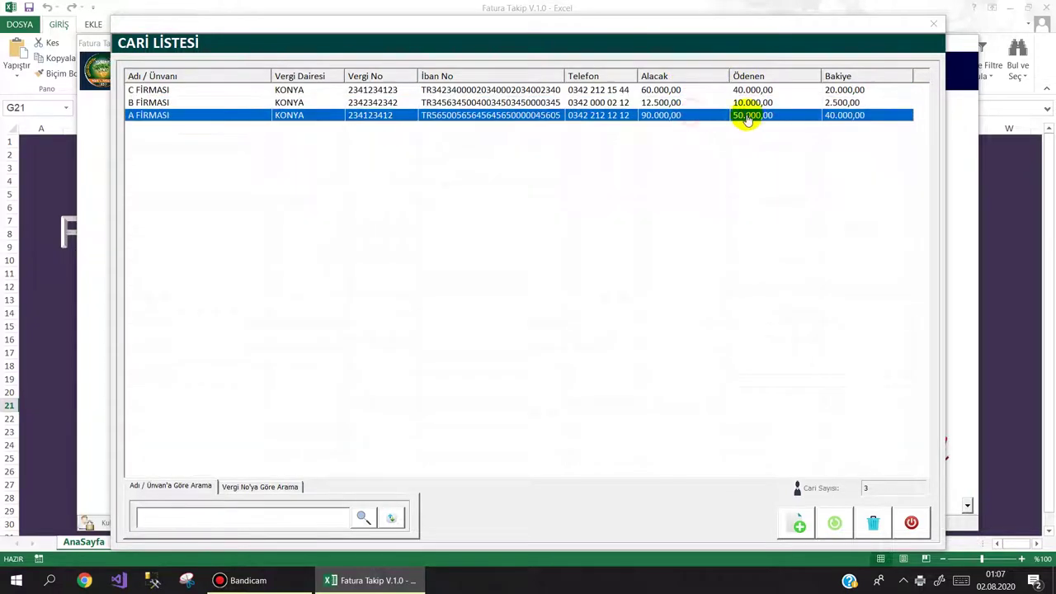
click(911, 523)
Exit to the Excel worksheet with the admin password and minimize Excel.
click(863, 83)
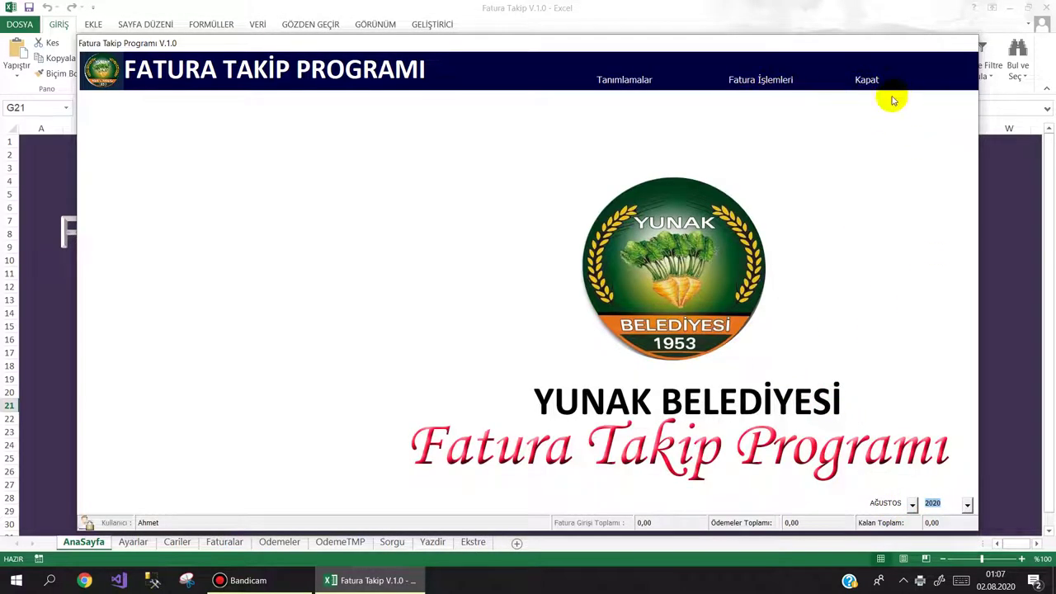
mouse_move(886, 109)
click(908, 142)
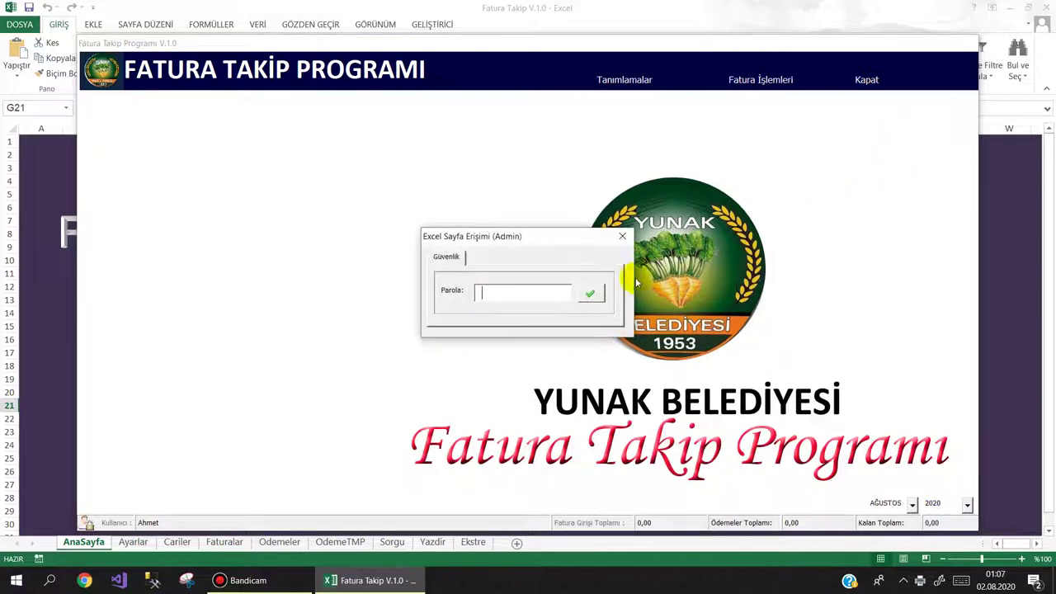
click(504, 285)
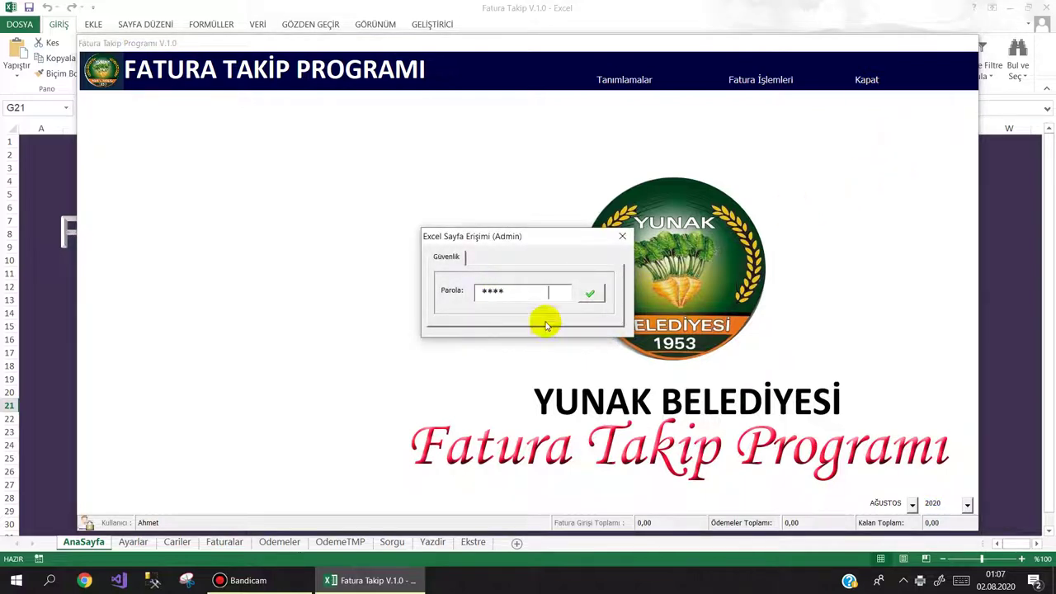
click(590, 293)
click(1008, 9)
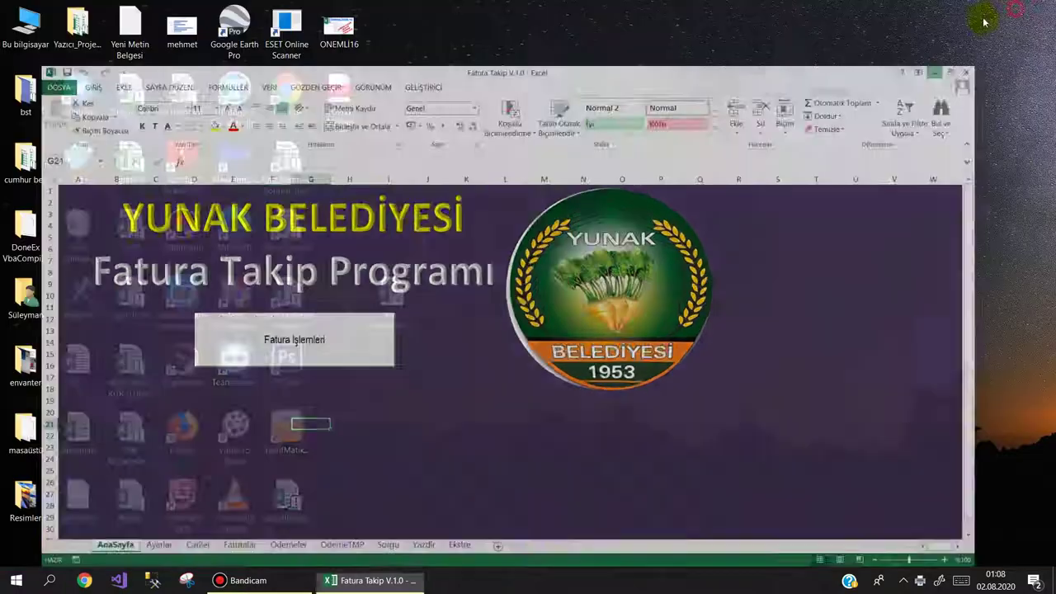
double_click(345, 108)
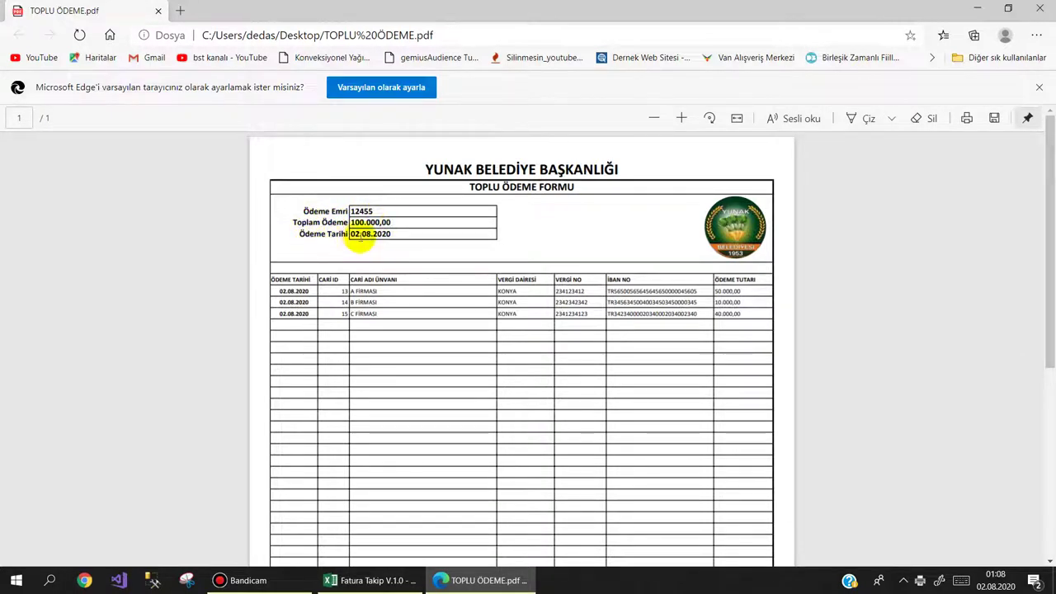
click(680, 118)
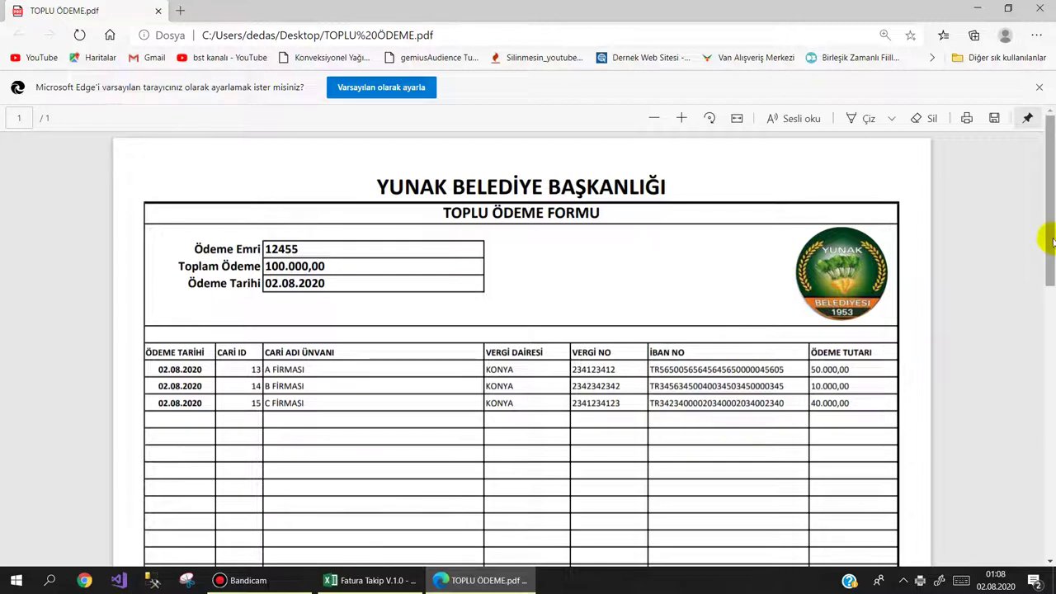
drag(1051, 236, 1041, 516)
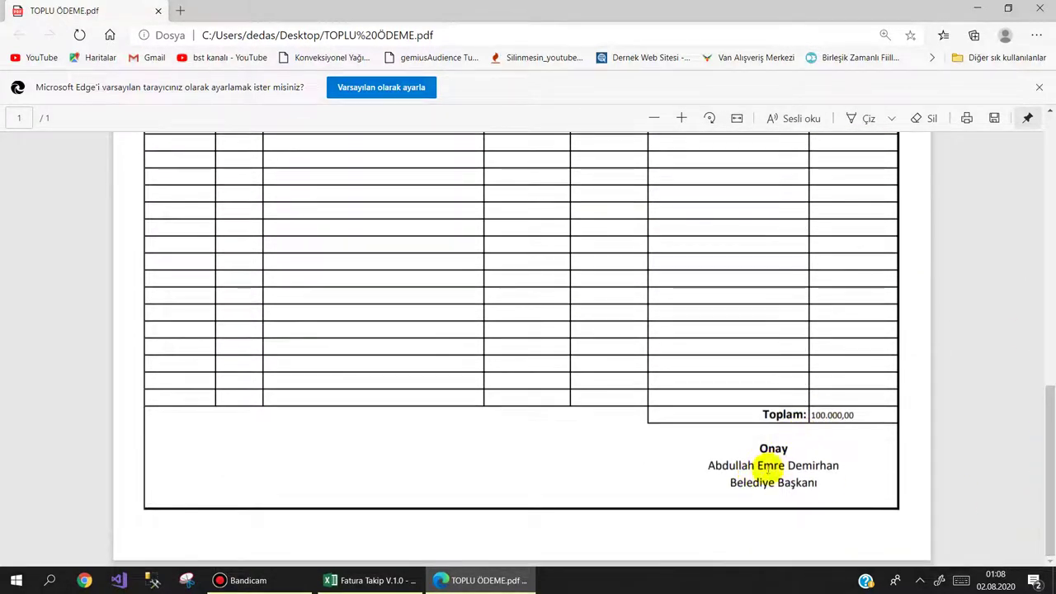
drag(1047, 462, 1047, 82)
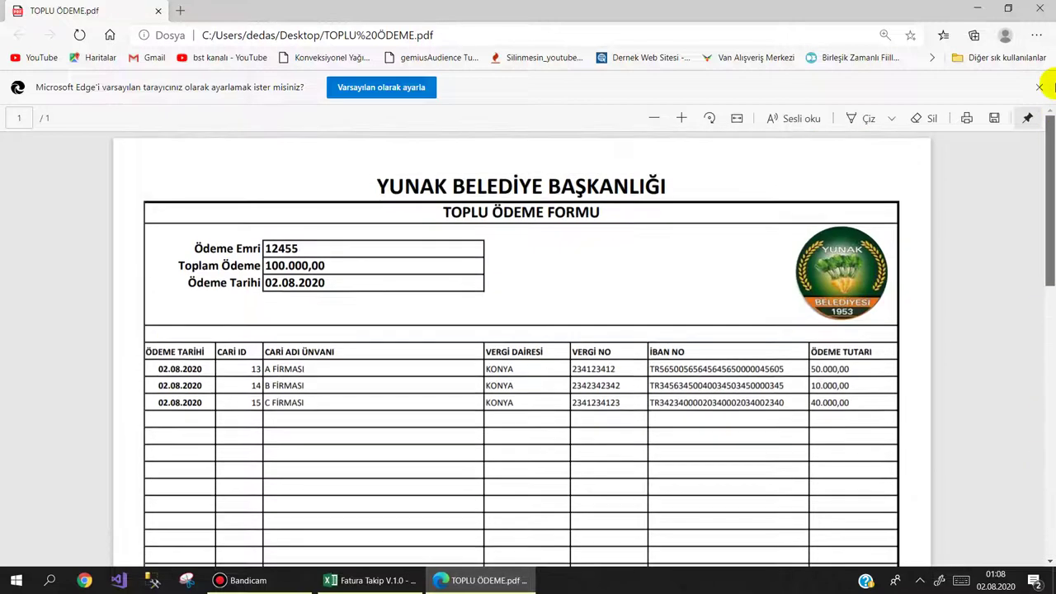
click(1039, 10)
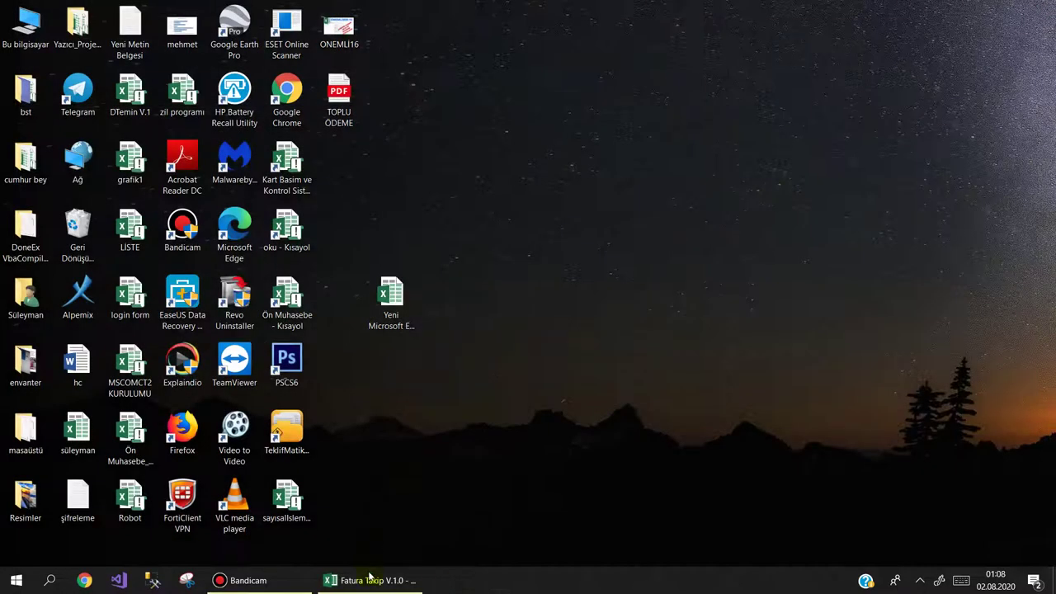
Bring the invoice program back and open the bulk payment form from Fatura İşlemleri.
click(371, 580)
click(265, 297)
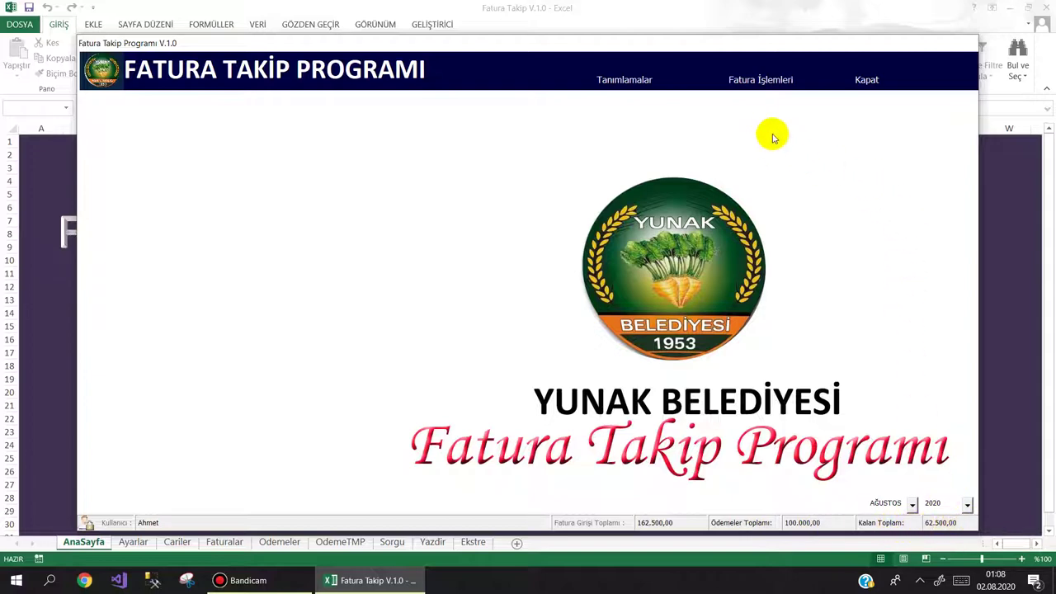
click(632, 82)
click(739, 82)
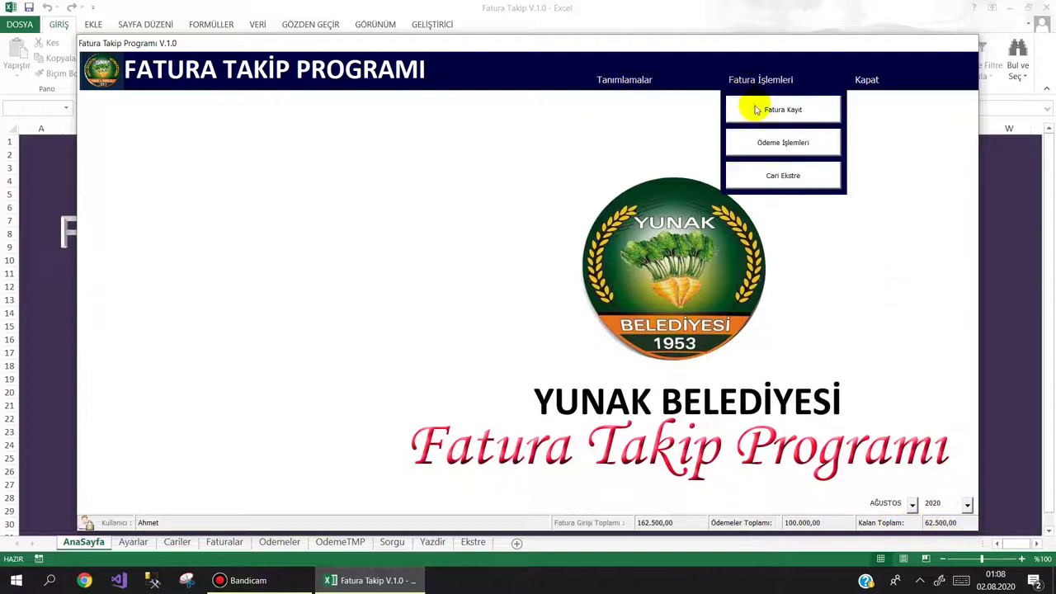
click(767, 144)
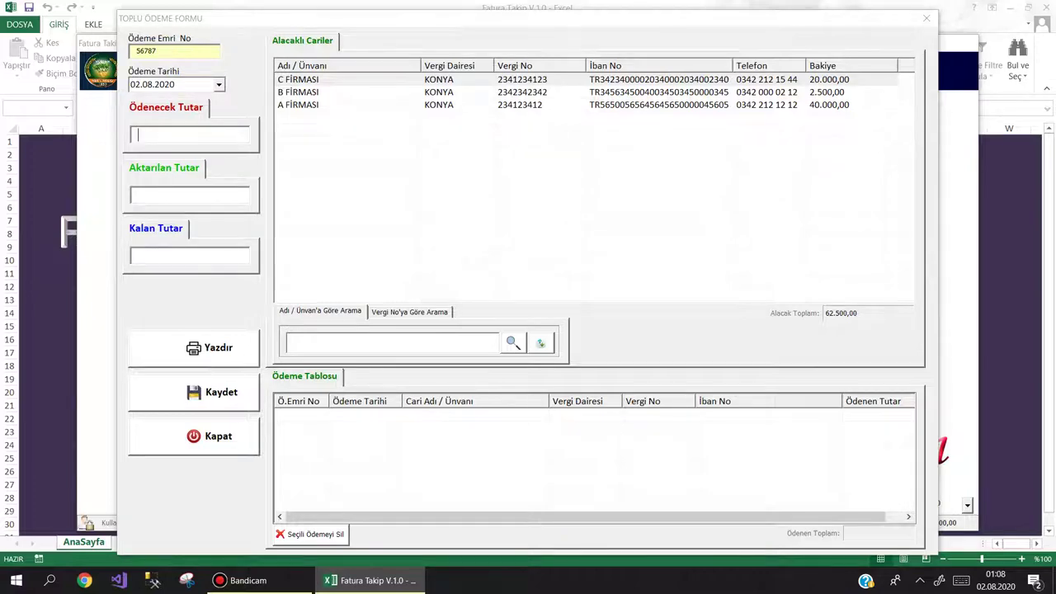
text(62500)
Pay 62.500,00 total: 20.000,00 to C, 2.500,00 to B and 40.000,00 to A FİRMASI.
key(Return)
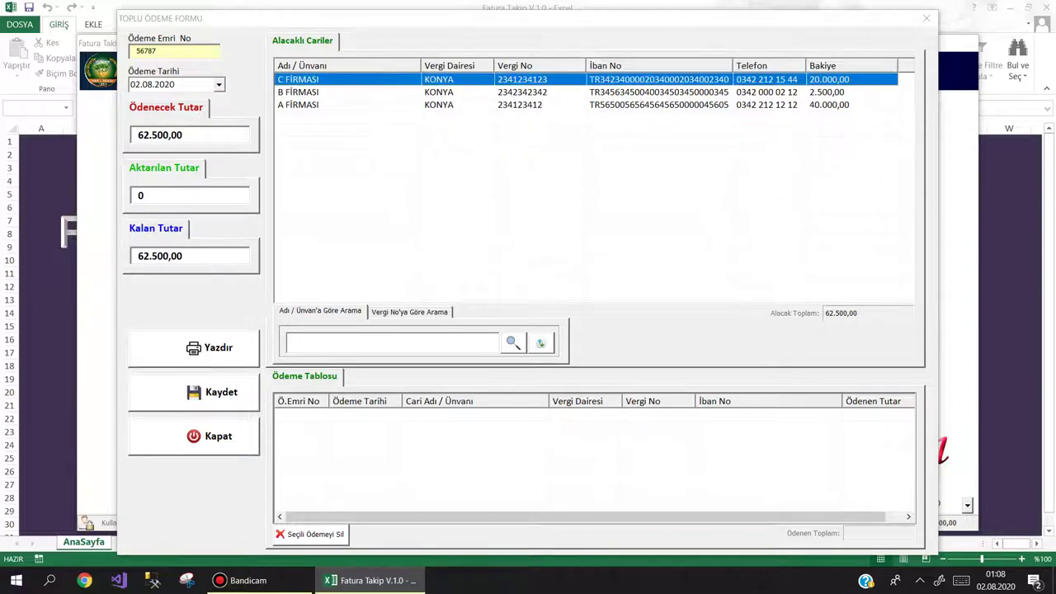
key(Return)
text(20.000,00)
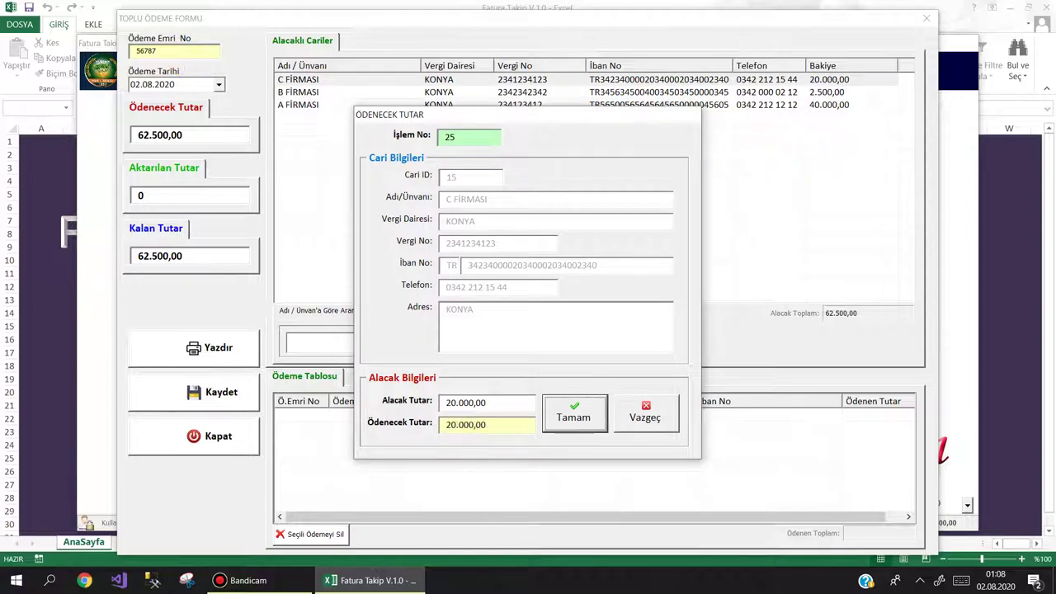
key(Return)
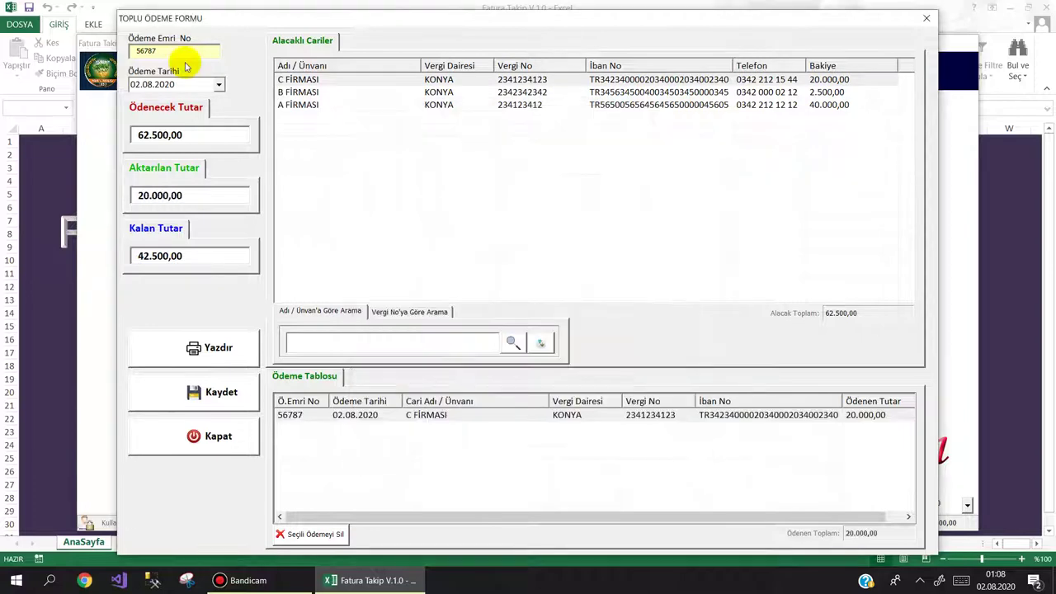
double_click(302, 92)
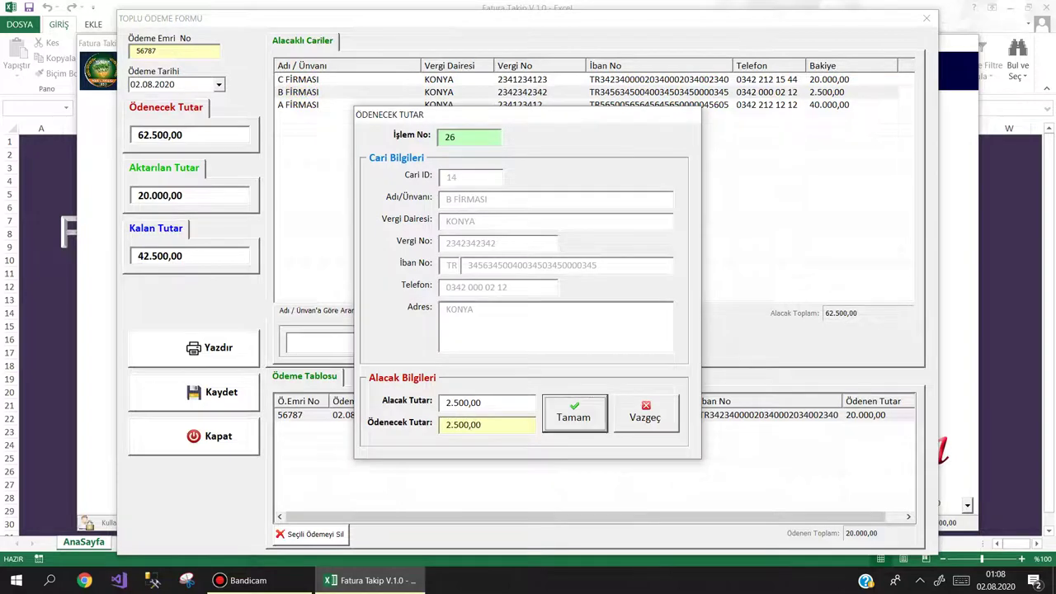
key(Return)
double_click(334, 105)
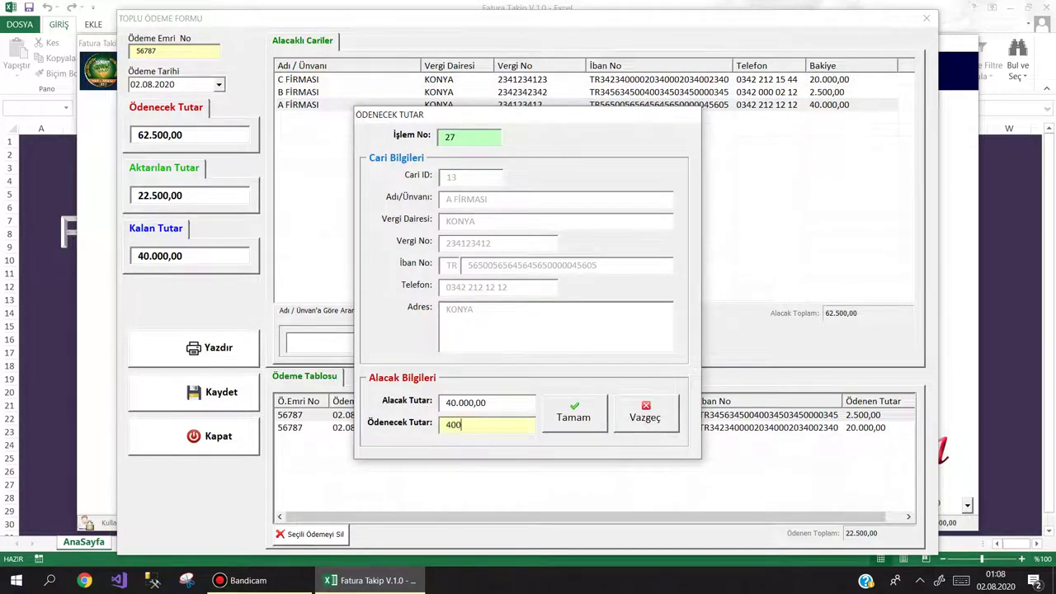
key(Return)
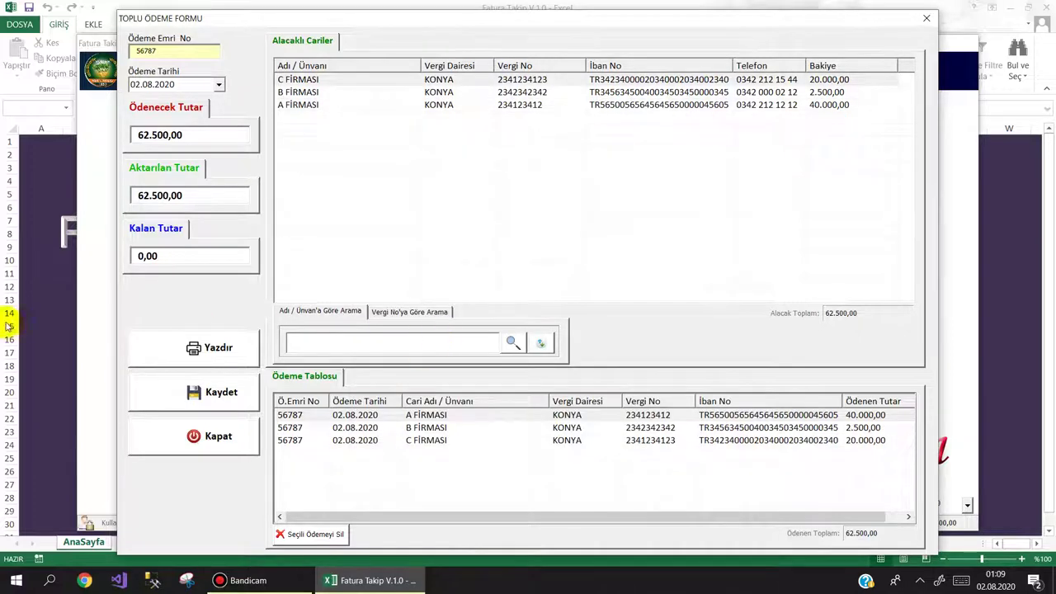
Print the payment order to a PDF named TOPLU ÖDEME2.
click(226, 352)
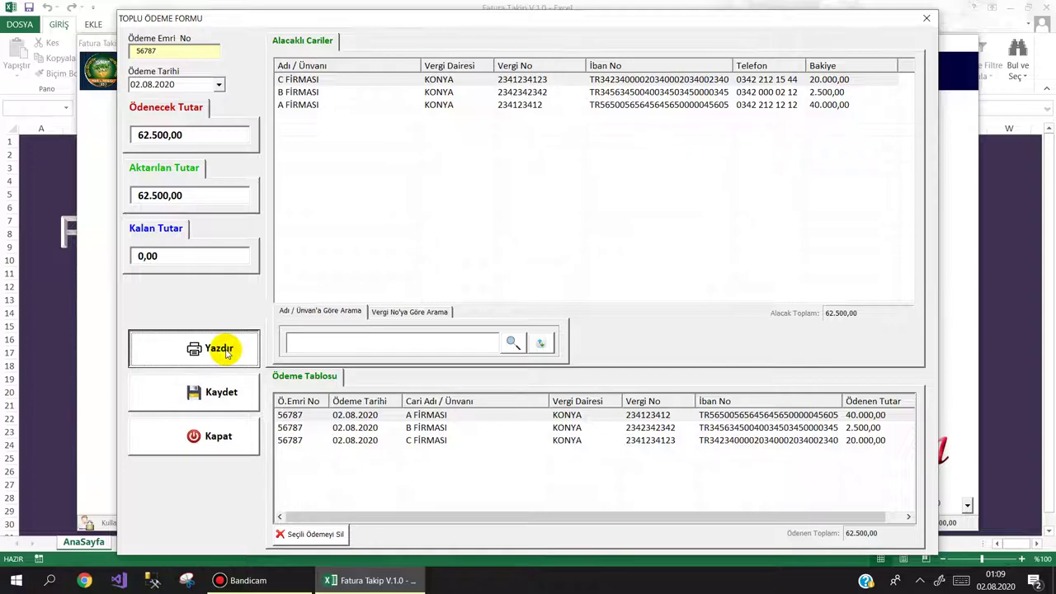
click(504, 335)
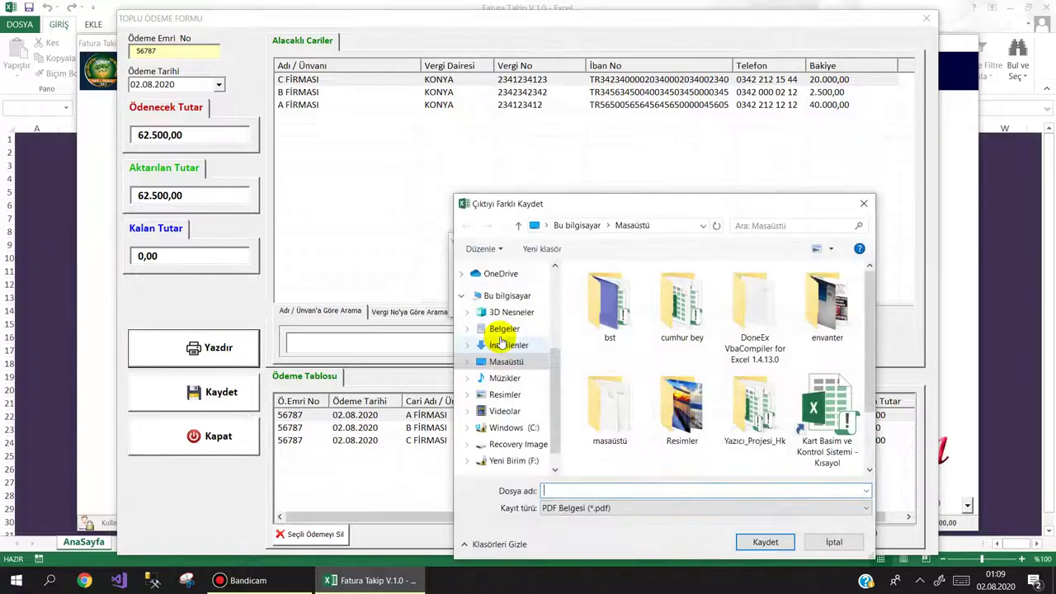
text(TOPLU ÖD)
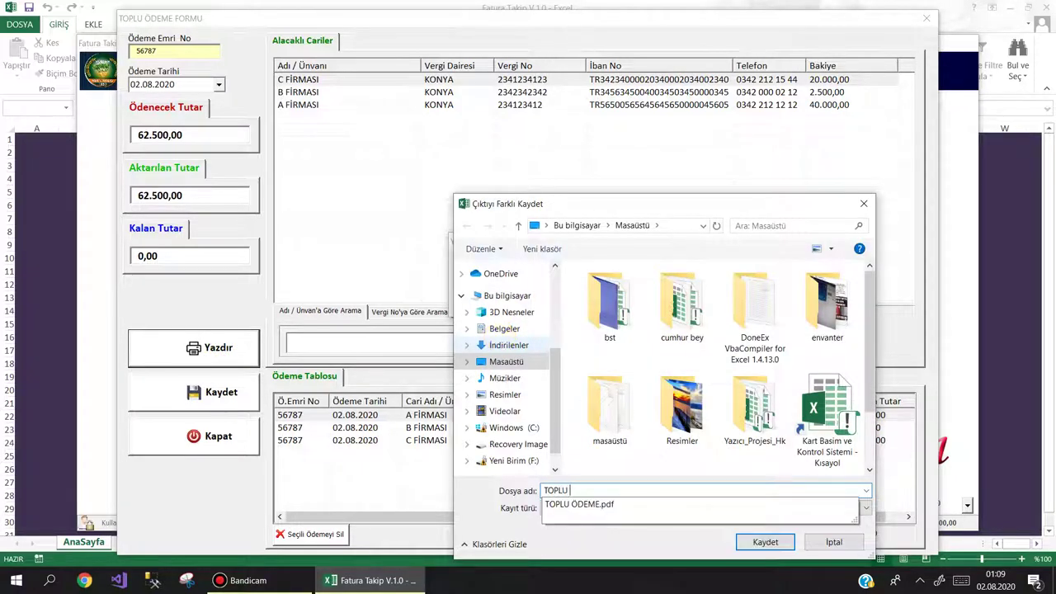
text(EME2)
key(Return)
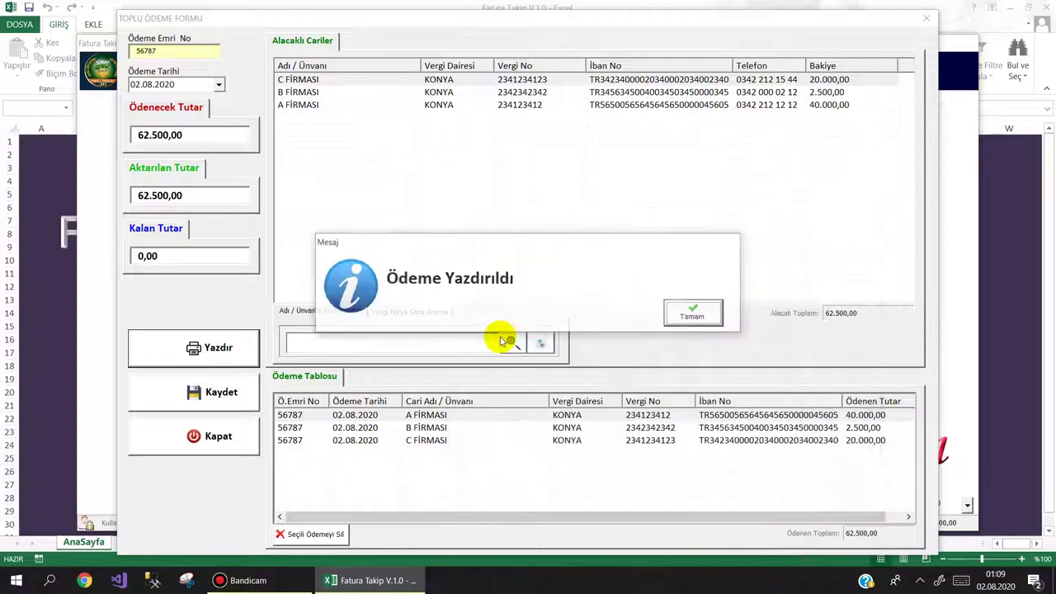
click(687, 312)
Save the distributed payments and show the desktop.
click(198, 383)
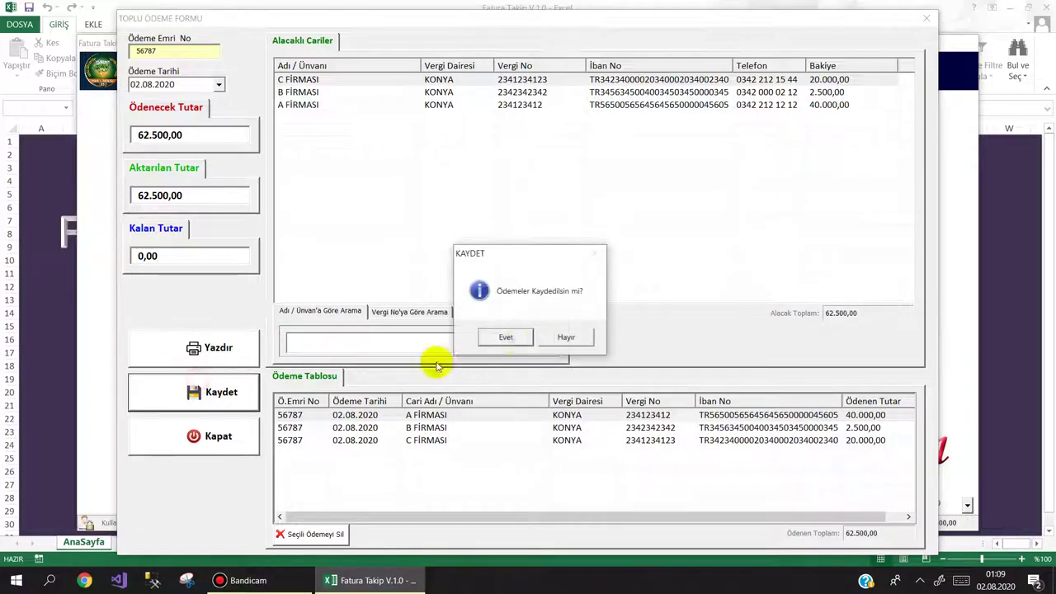
click(507, 335)
click(697, 312)
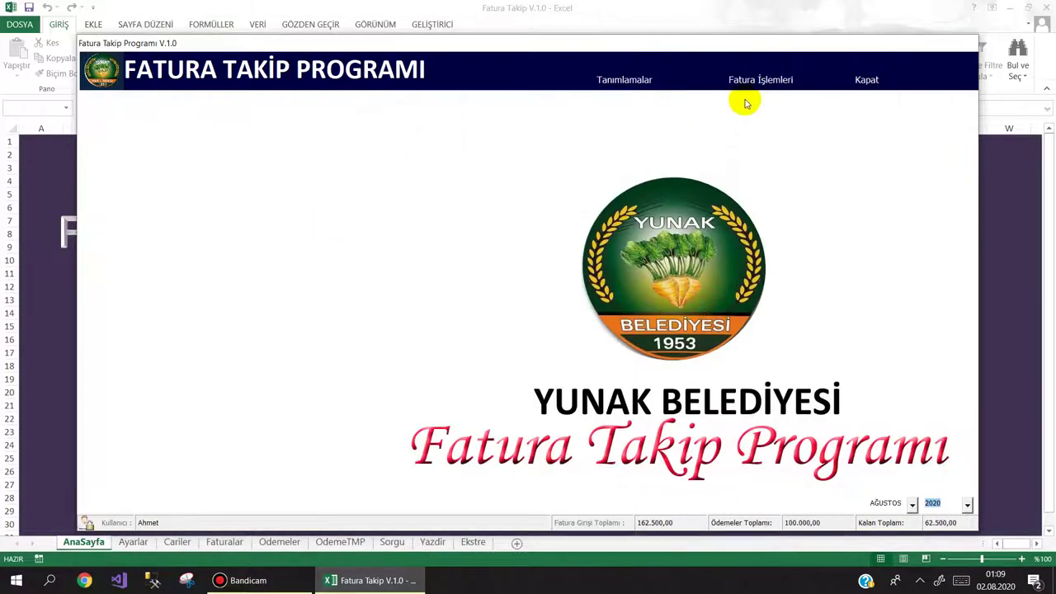
key(super+d)
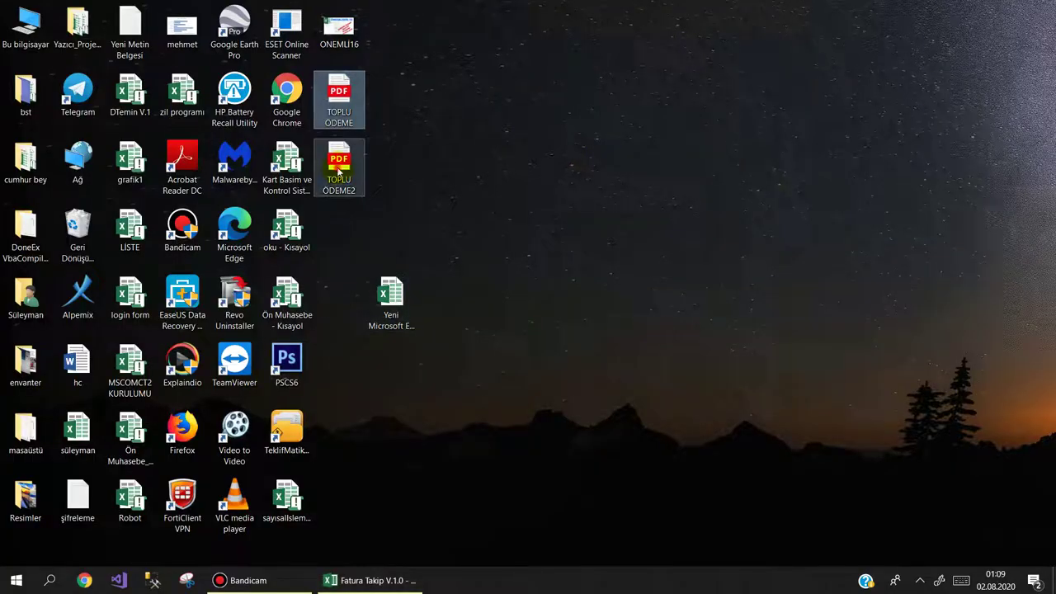
Open TOPLU ÖDEME2 in Edge, zoom in twice, scroll to the Toplam, then close it.
click(338, 170)
double_click(339, 170)
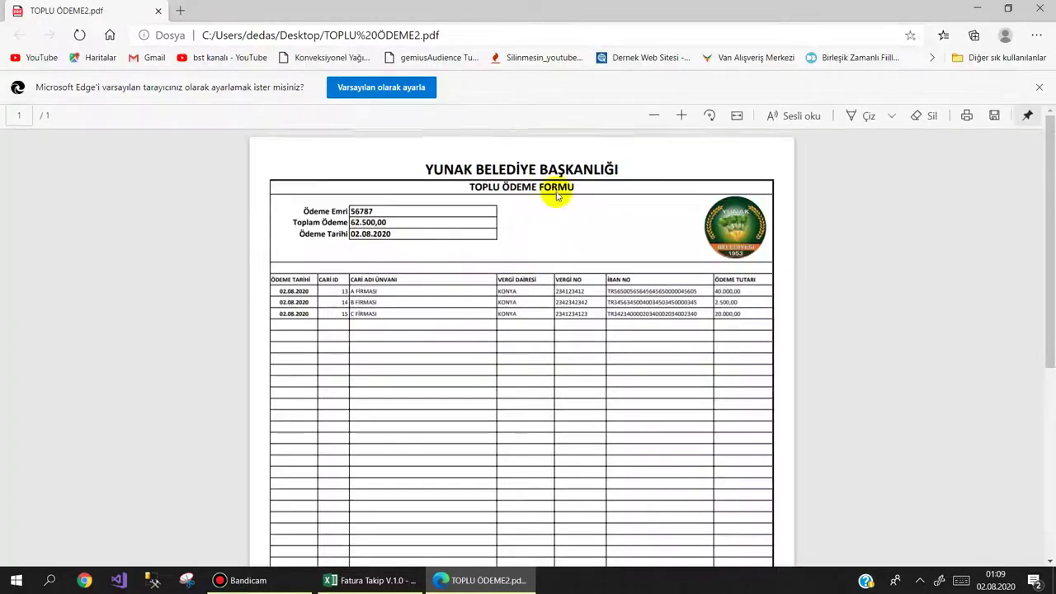
click(679, 118)
click(680, 118)
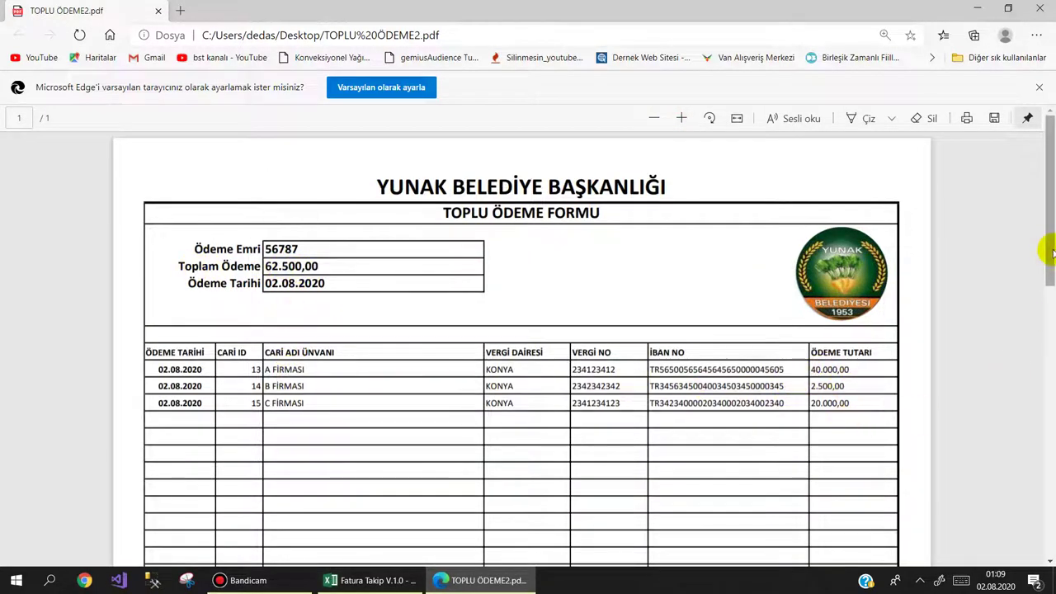
mouse_move(1053, 243)
mouse_down()
mouse_move(1048, 381)
mouse_move(1049, 124)
mouse_up()
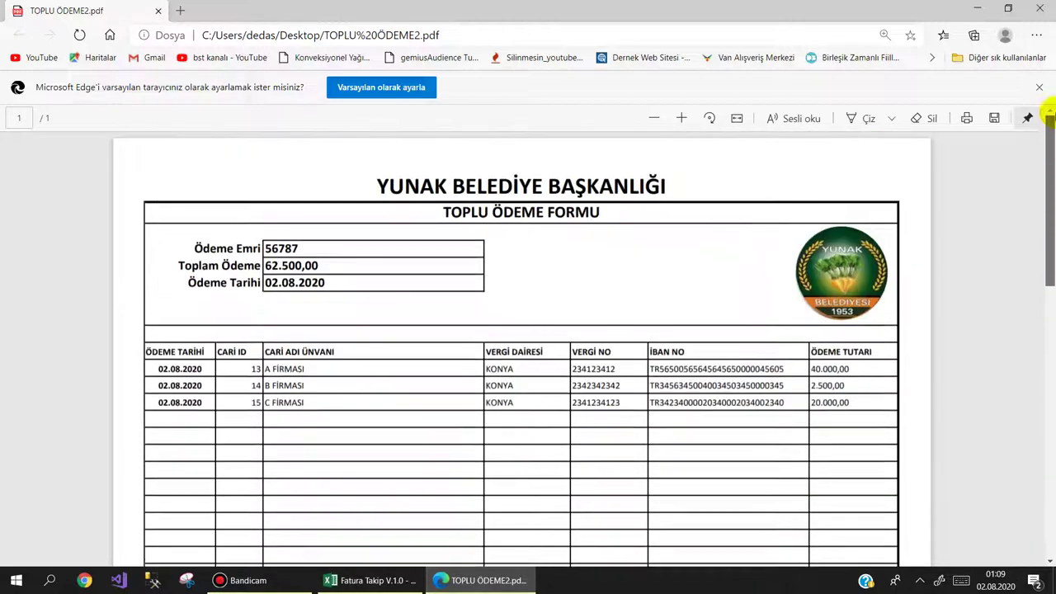
click(1040, 8)
Check C FİRMASI's balance in the account list.
click(627, 79)
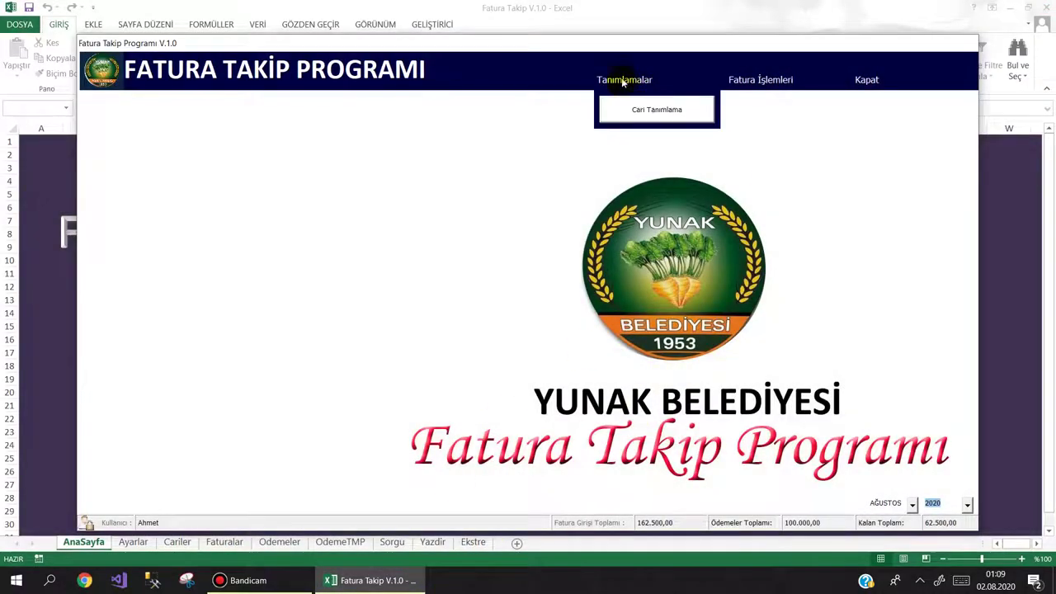
click(628, 107)
click(660, 90)
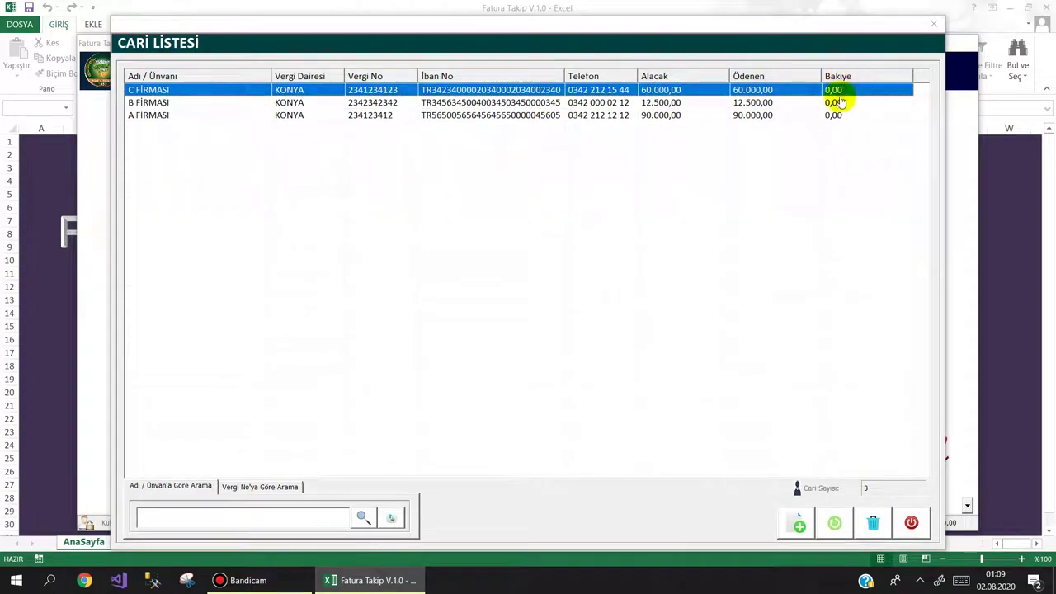
click(911, 523)
Record a 30.000,00 YAKIT ALIMI invoice for C FİRMASI.
click(743, 80)
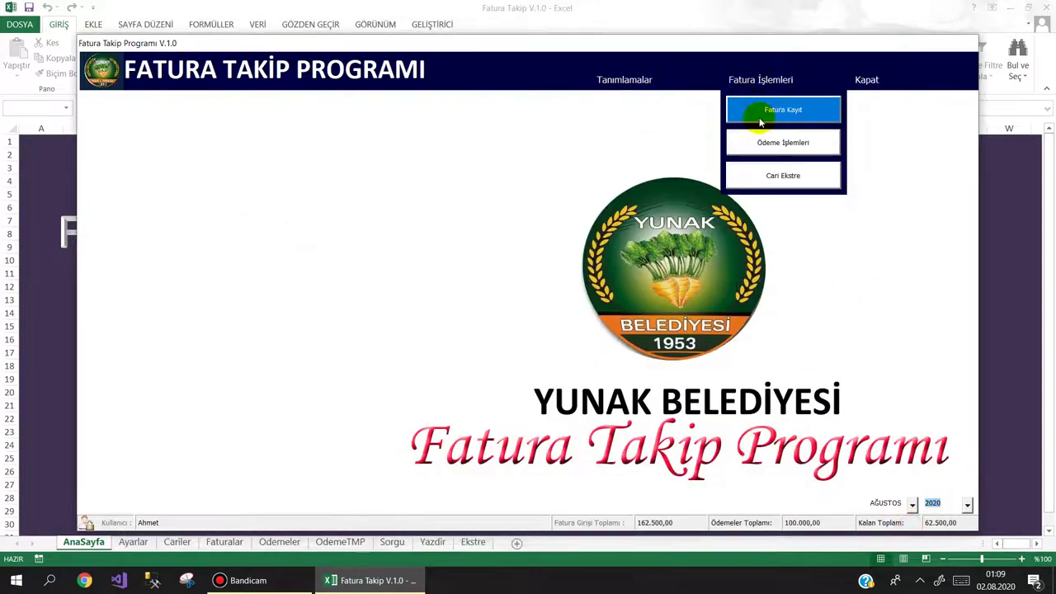
click(747, 108)
click(352, 111)
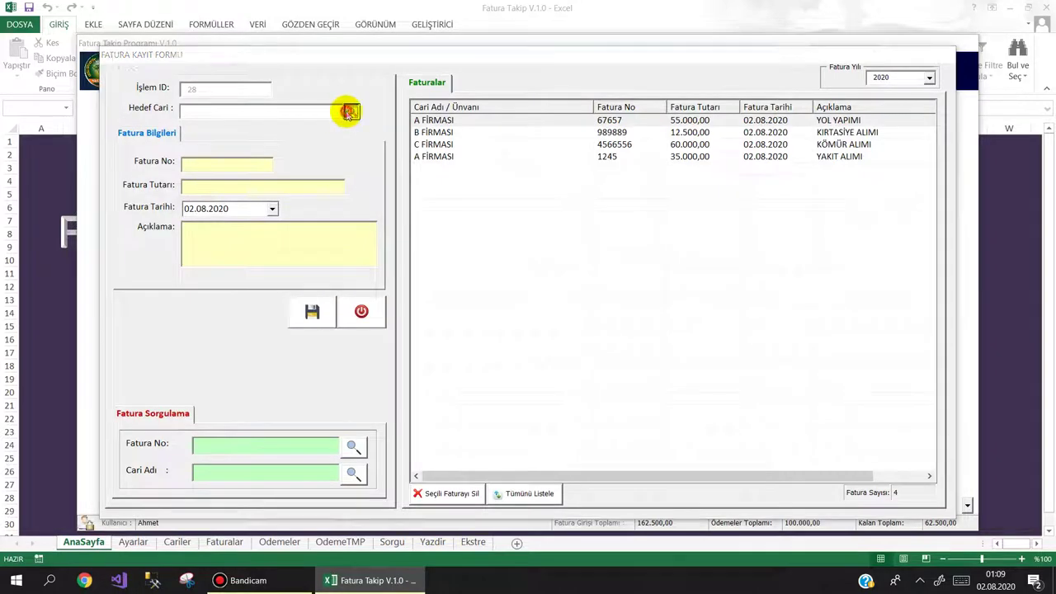
click(168, 91)
double_click(168, 90)
text(YAKIT ALIMI)
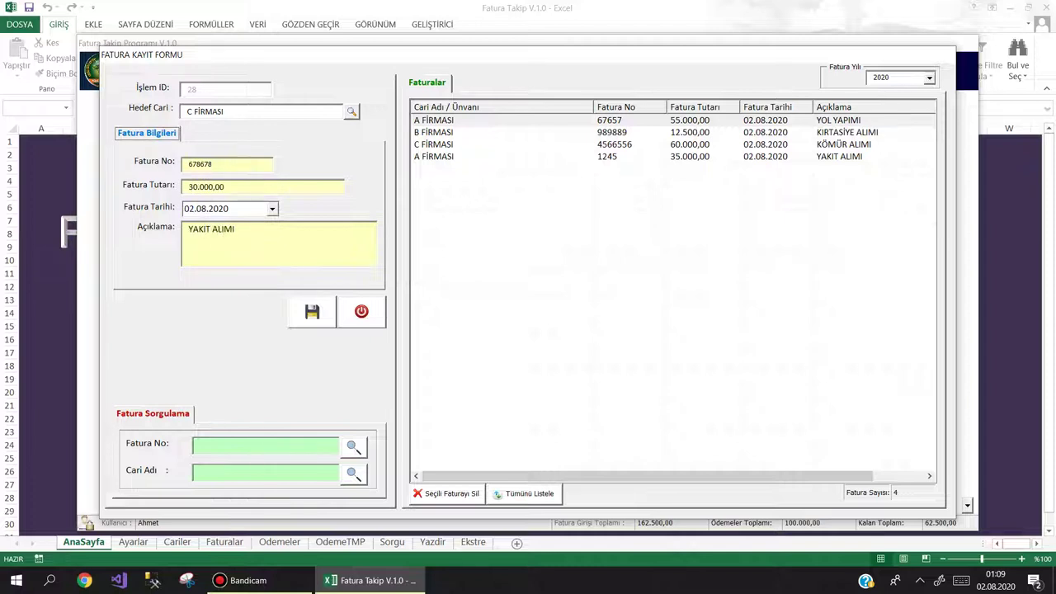
click(298, 311)
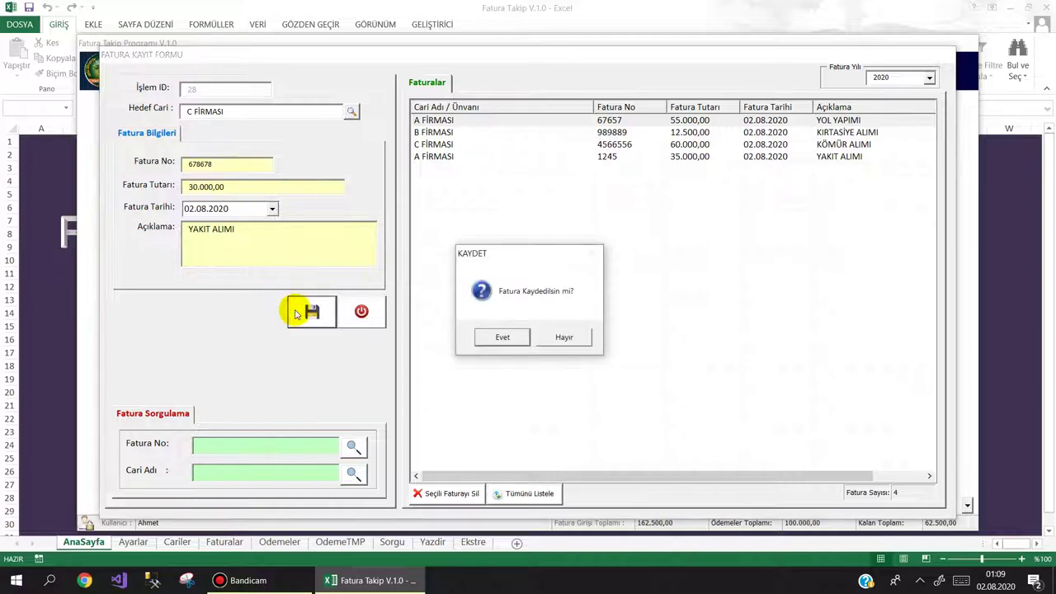
key(Return)
key(Return)
Record invoice 45454 for B FİRMASI, 20.000,00 KÖMÜR ALIMI, and close the invoice form.
click(351, 111)
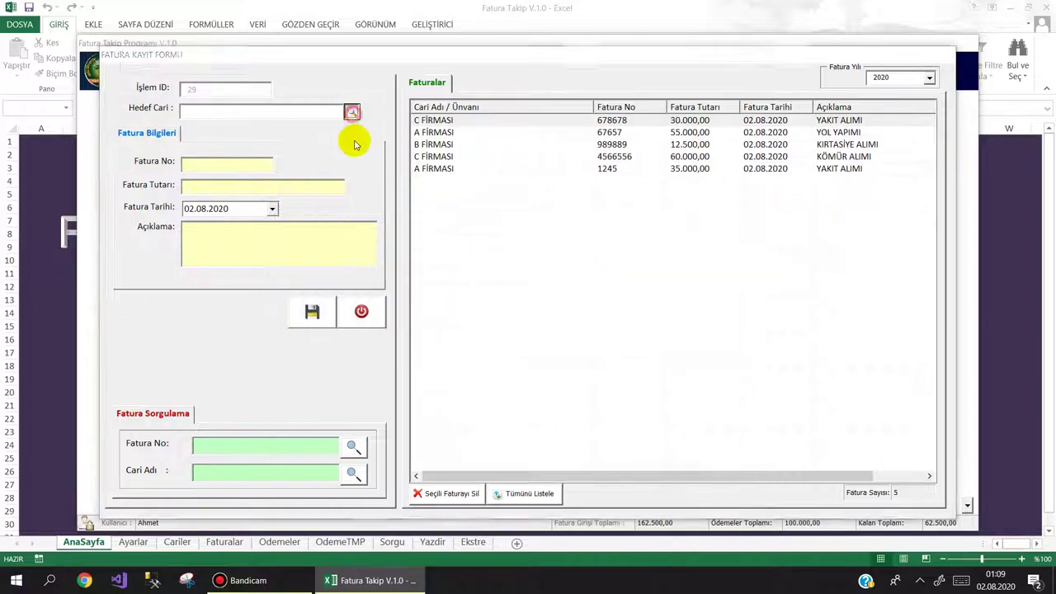
click(223, 103)
double_click(223, 104)
text(20000)
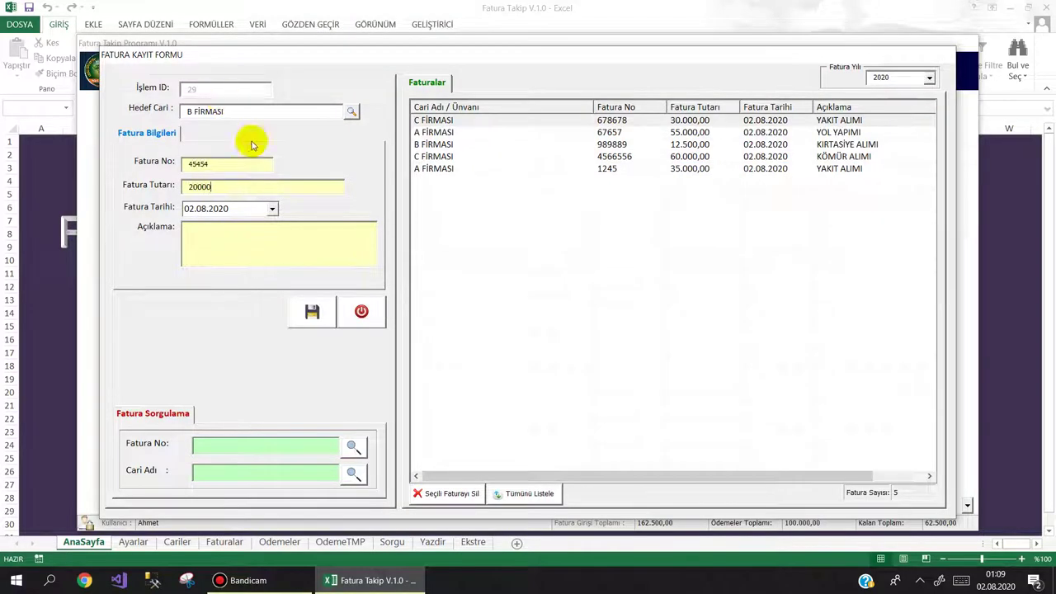
click(247, 241)
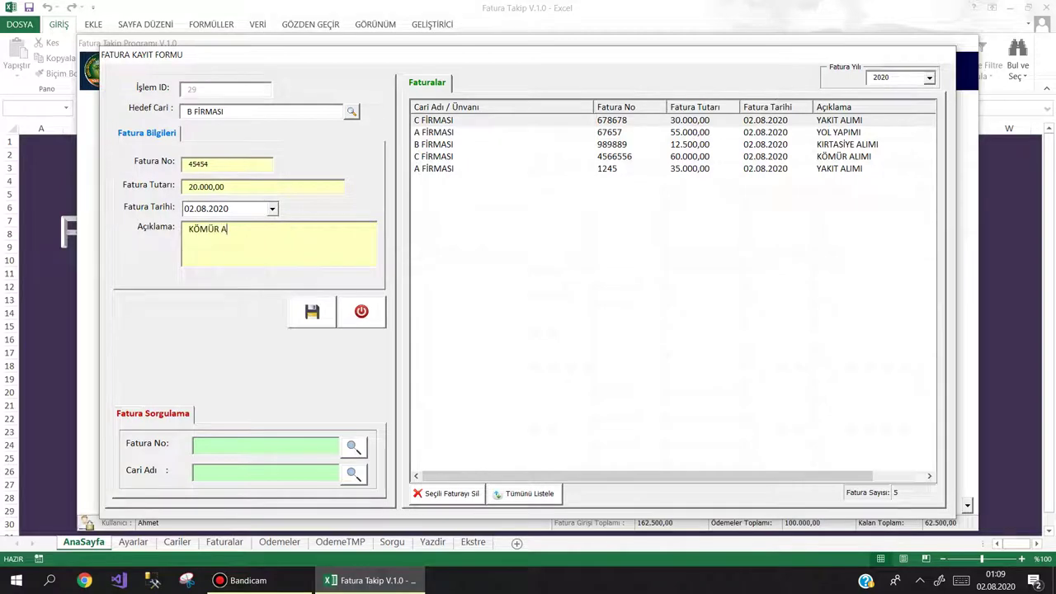
text(KÖMÜR ALIMI)
click(311, 311)
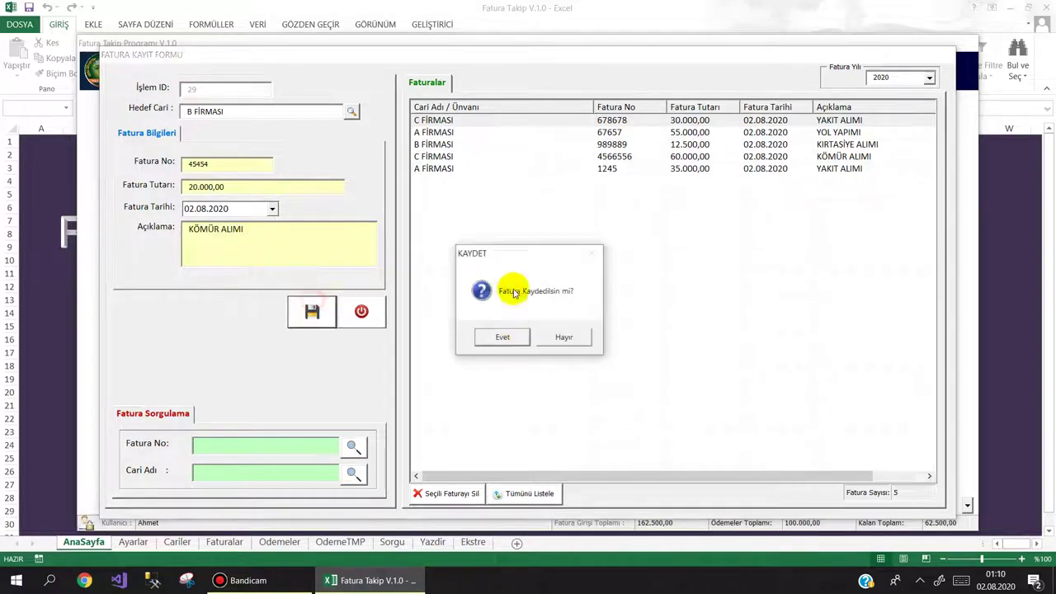
click(503, 333)
click(694, 312)
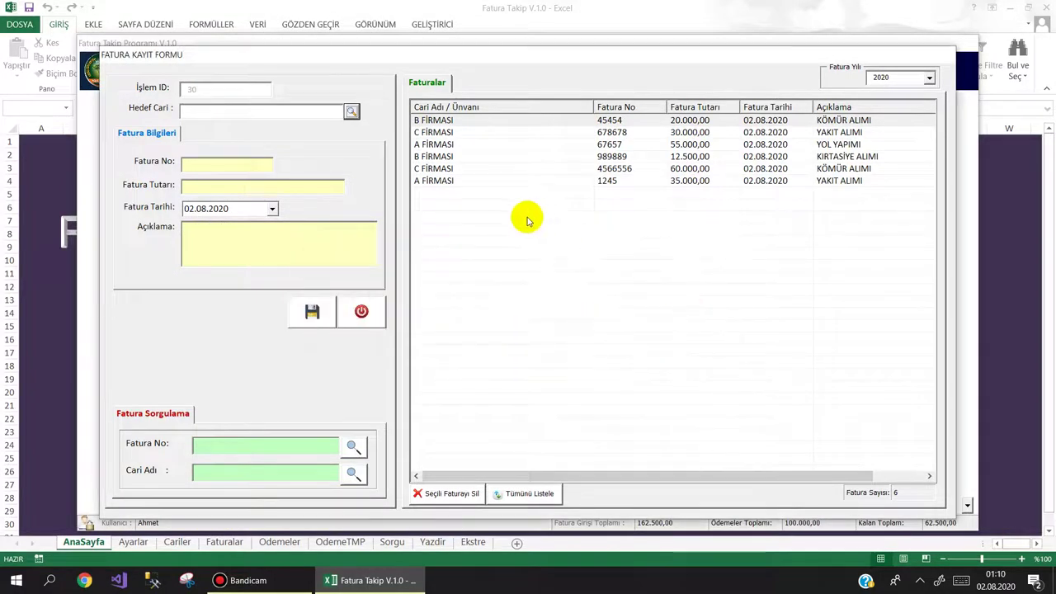
click(365, 312)
click(624, 80)
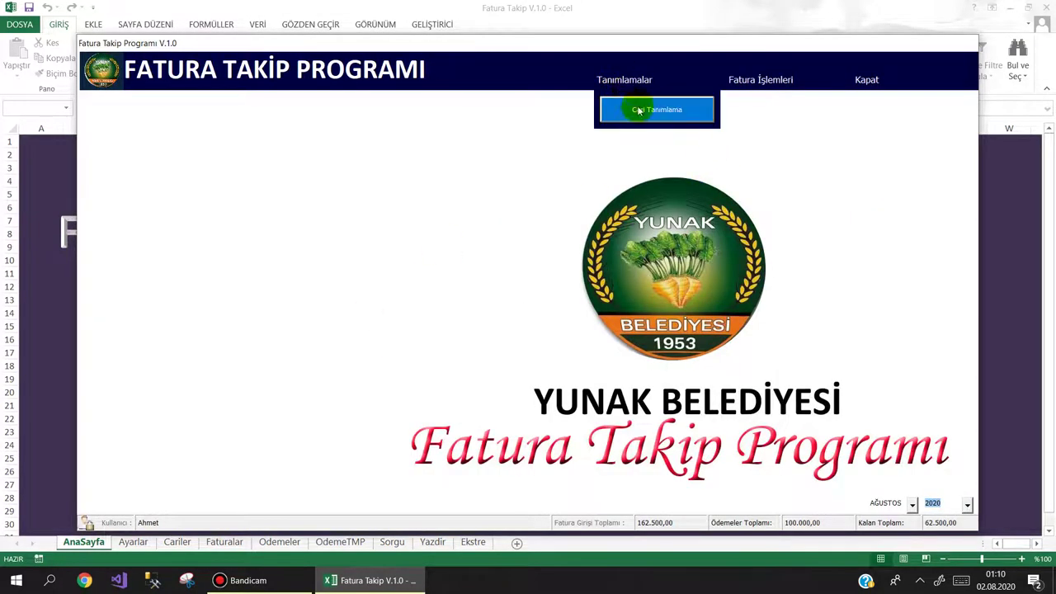
click(651, 108)
click(766, 89)
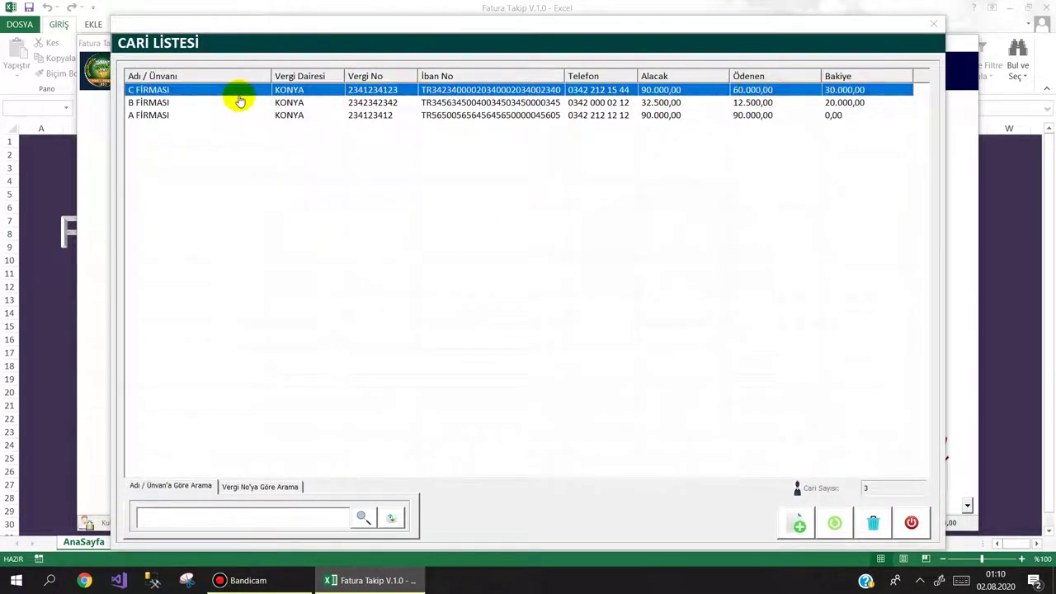
click(337, 102)
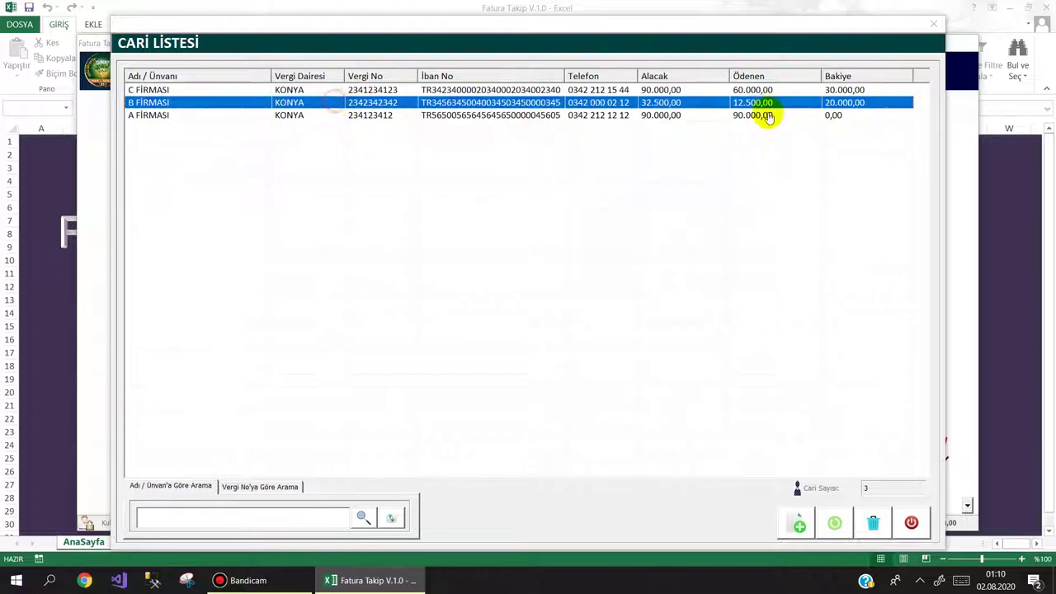
click(658, 90)
click(664, 104)
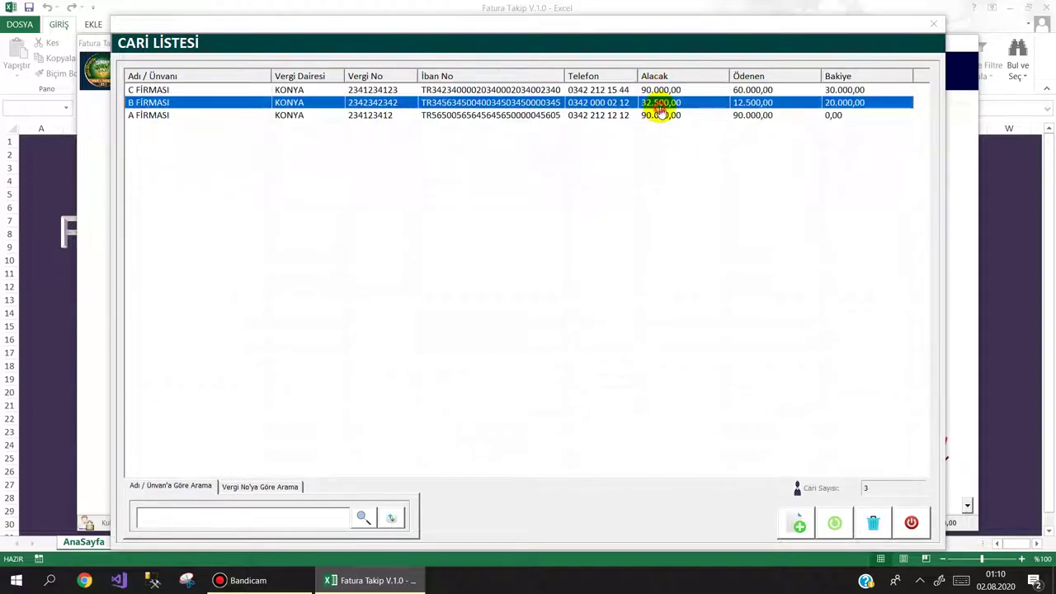
click(910, 521)
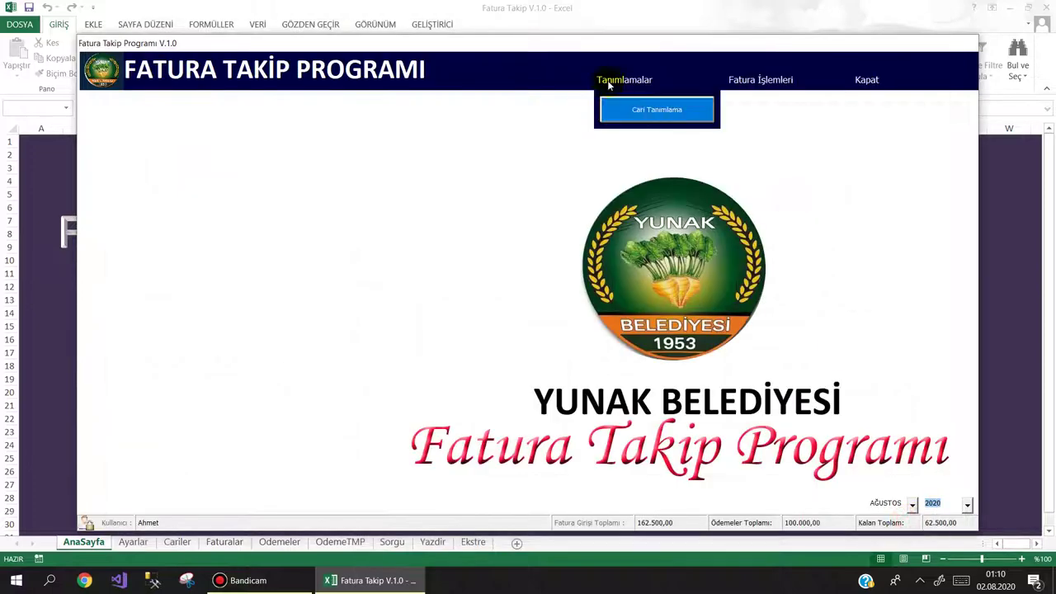
mouse_move(760, 81)
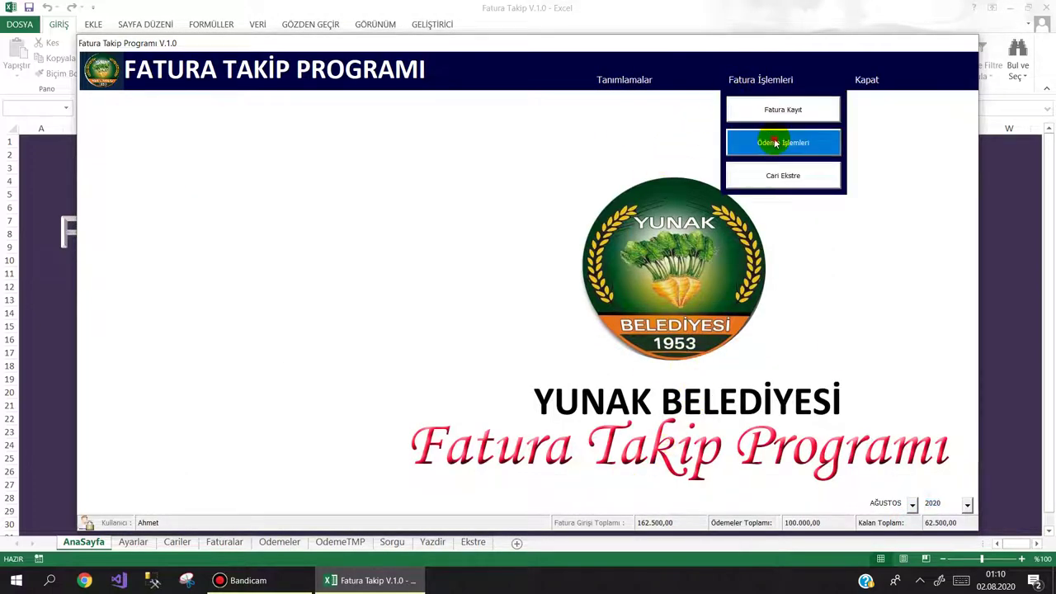
Start a bulk payment order with 50.000,00 to pay, after dismissing an overpayment warning.
click(780, 139)
click(168, 54)
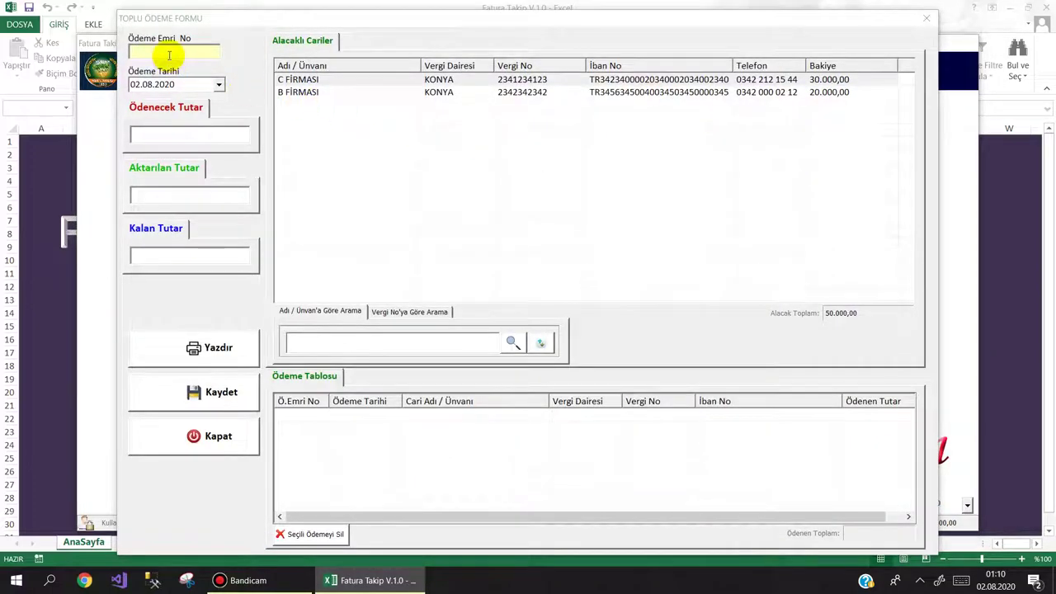
text(65675)
click(170, 134)
text(600000)
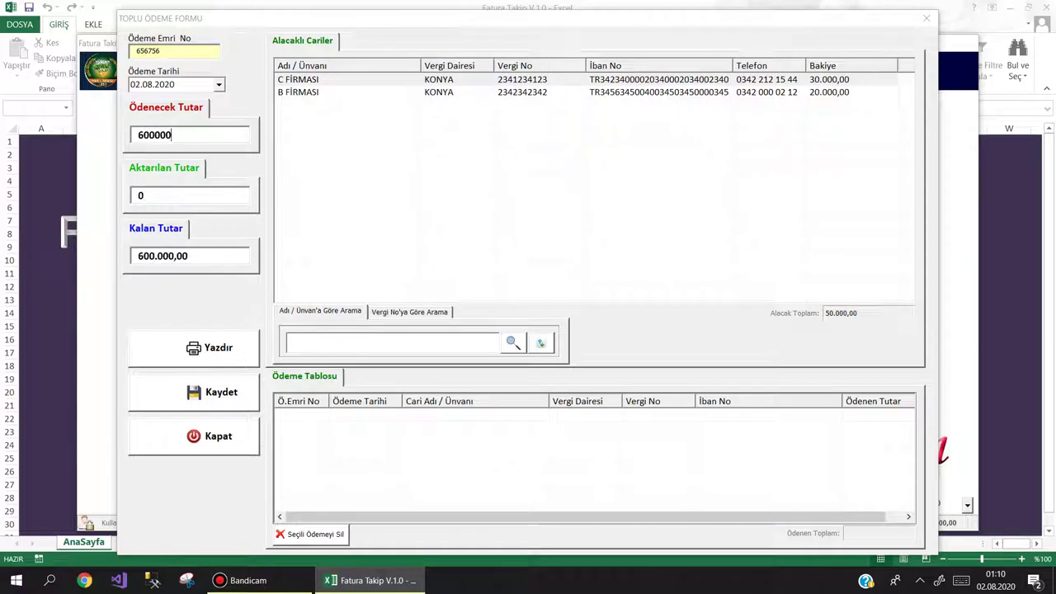
click(460, 201)
key(Return)
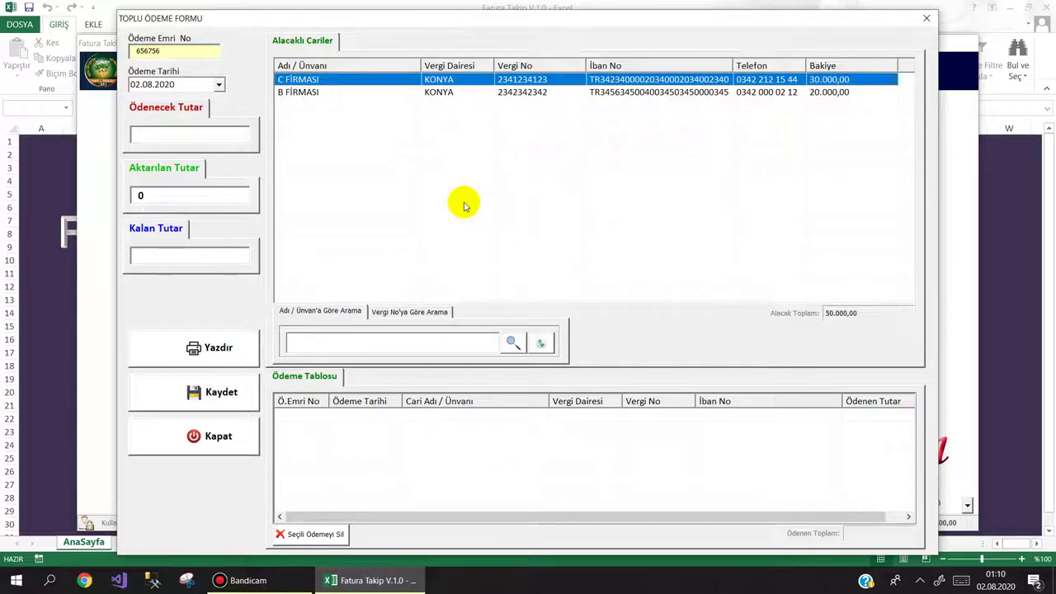
click(200, 141)
text(50000)
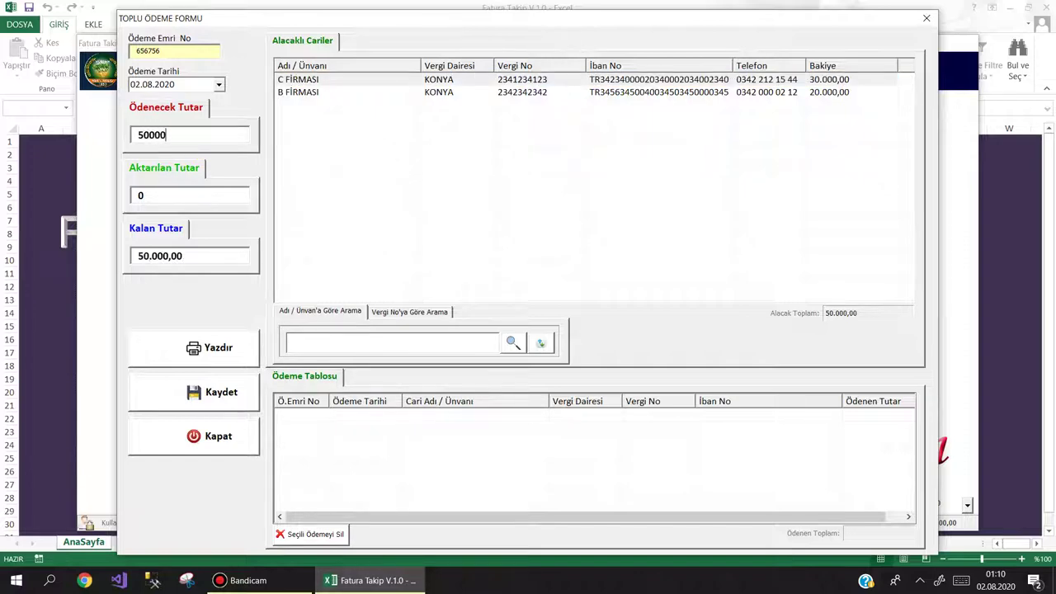
key(Return)
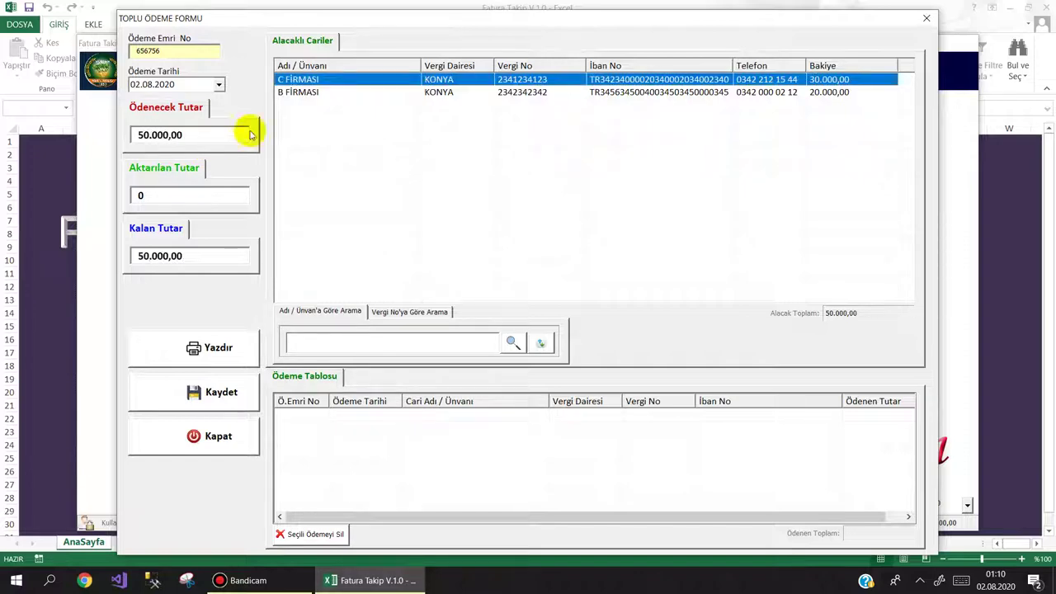
Assign 30.000,00 to C FİRMASI and 20.000,00 to B FİRMASI.
double_click(353, 79)
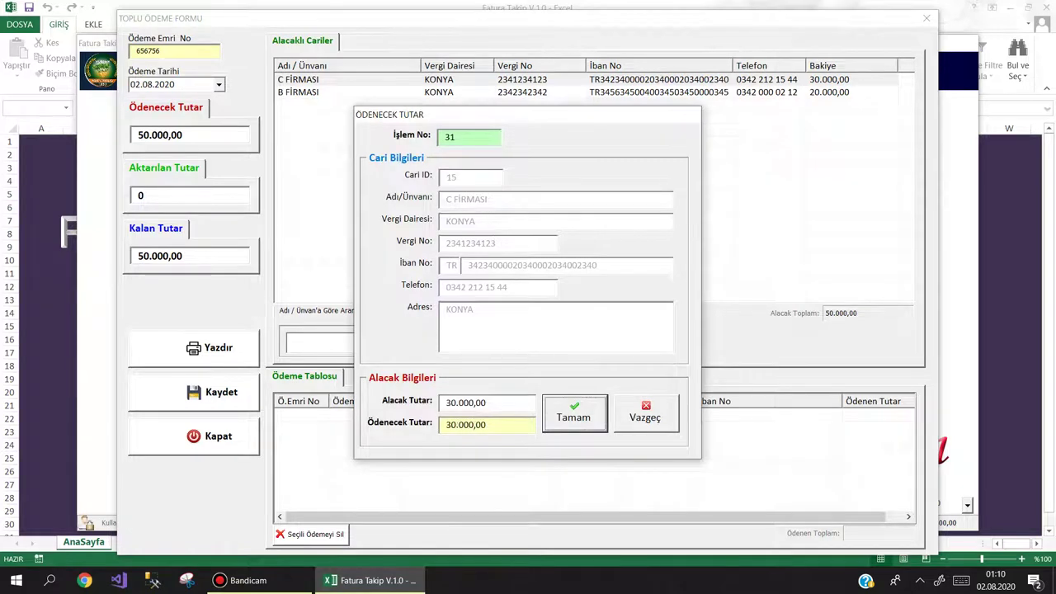
key(Return)
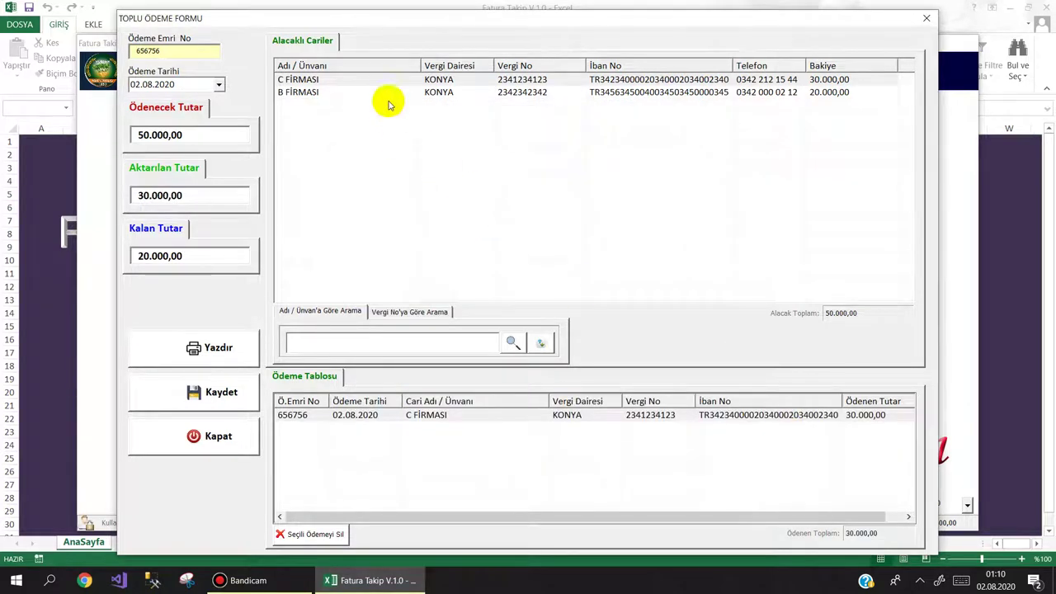
double_click(385, 91)
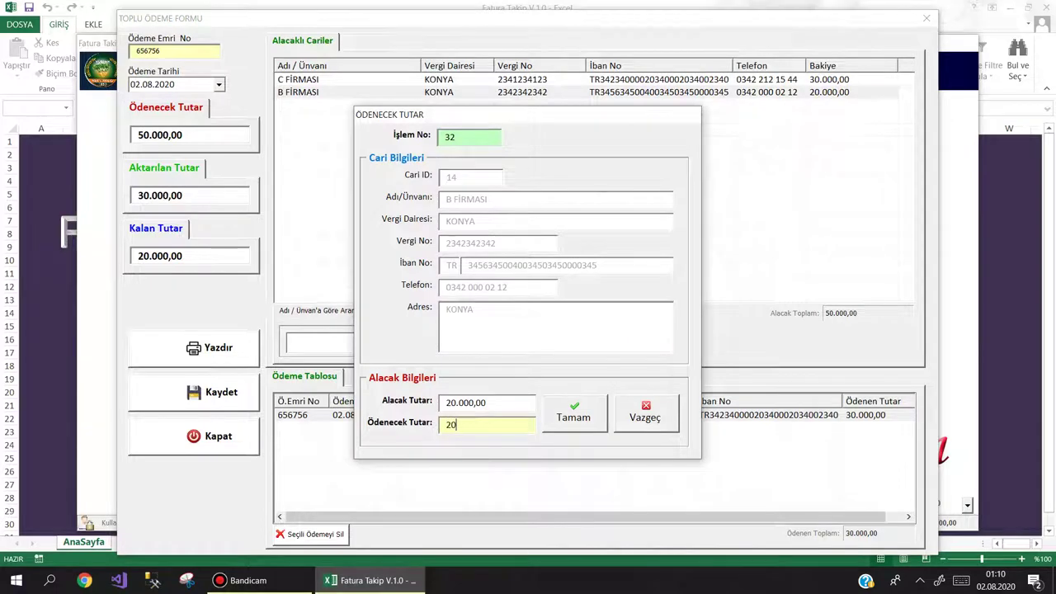
key(Return)
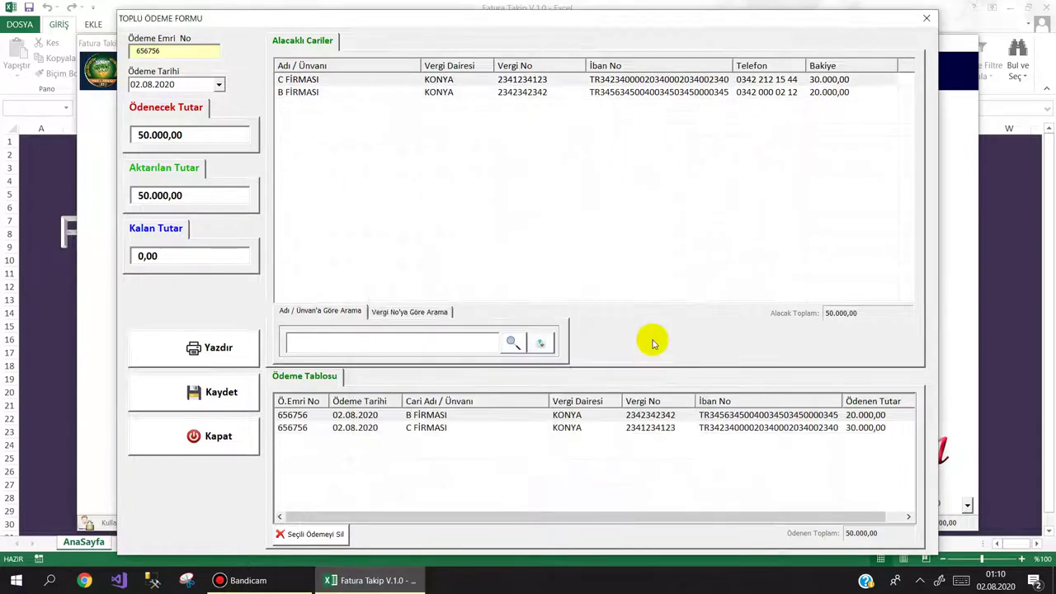
Save the payments and open the customer list showing all balances at 0,00.
click(218, 389)
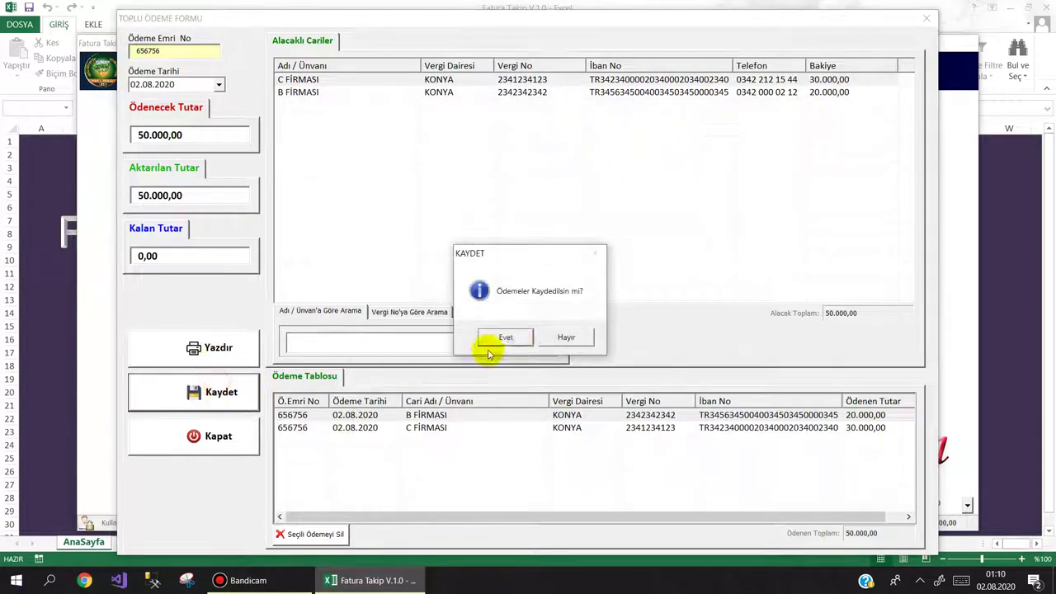
click(519, 338)
click(683, 312)
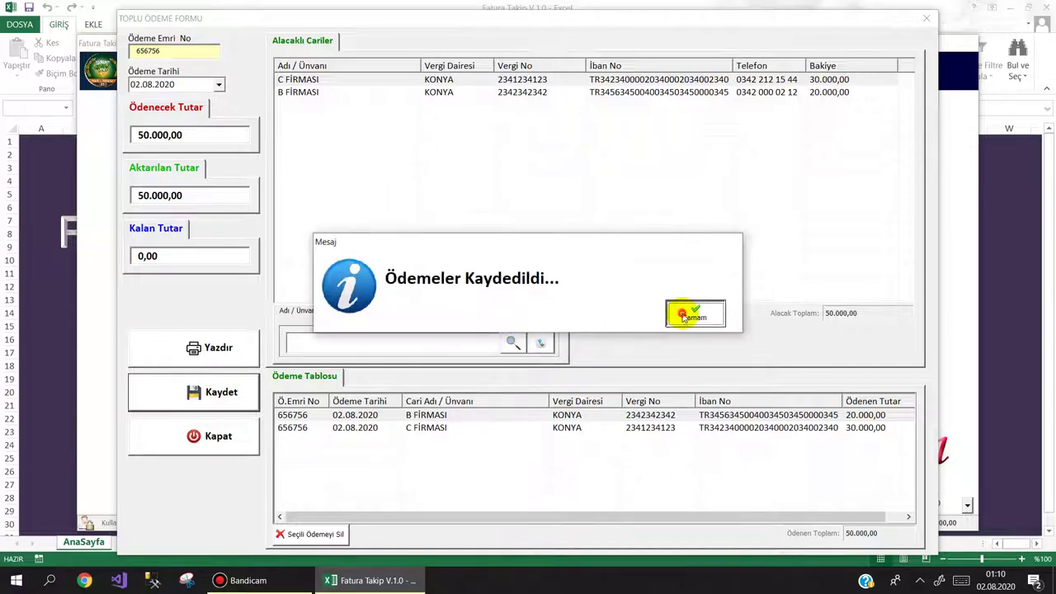
mouse_move(622, 95)
click(651, 109)
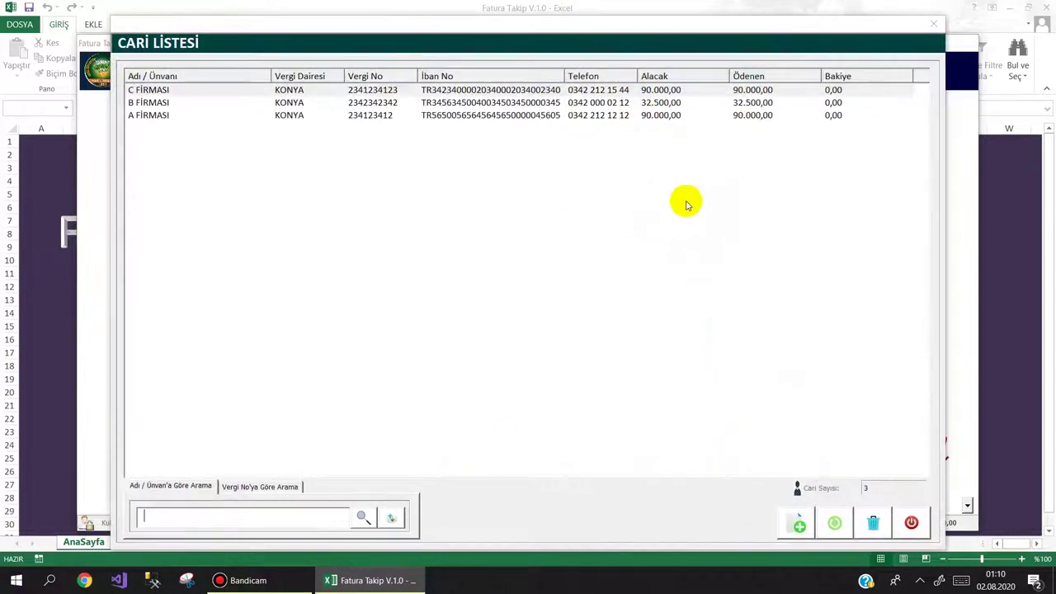
Switch the totals month to TEMMUZ and back to AĞUSTOS, showing 212.500,00 invoiced and paid.
click(911, 522)
click(913, 504)
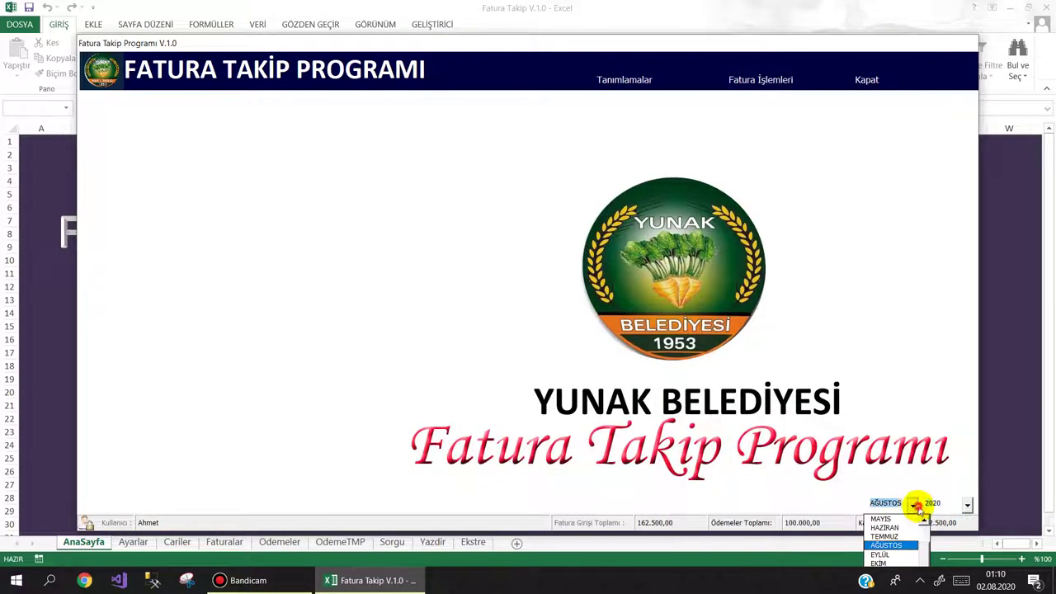
click(895, 536)
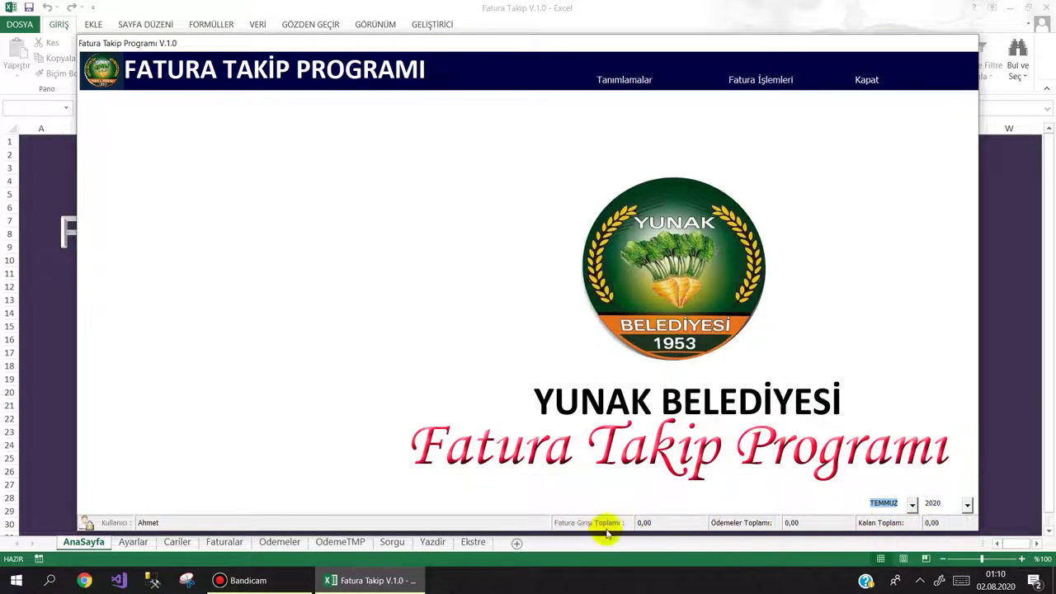
click(913, 504)
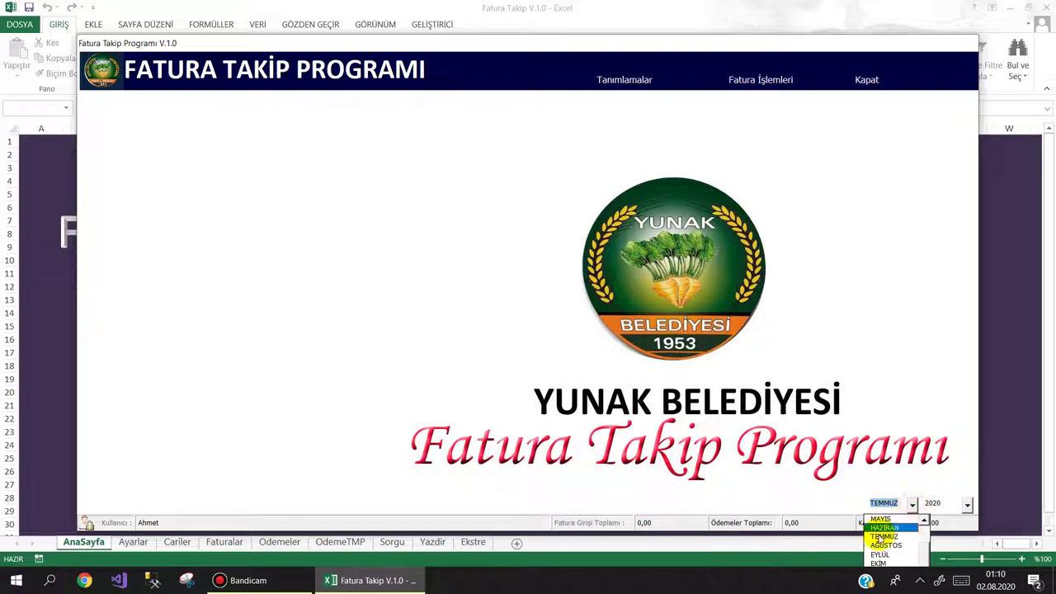
click(893, 542)
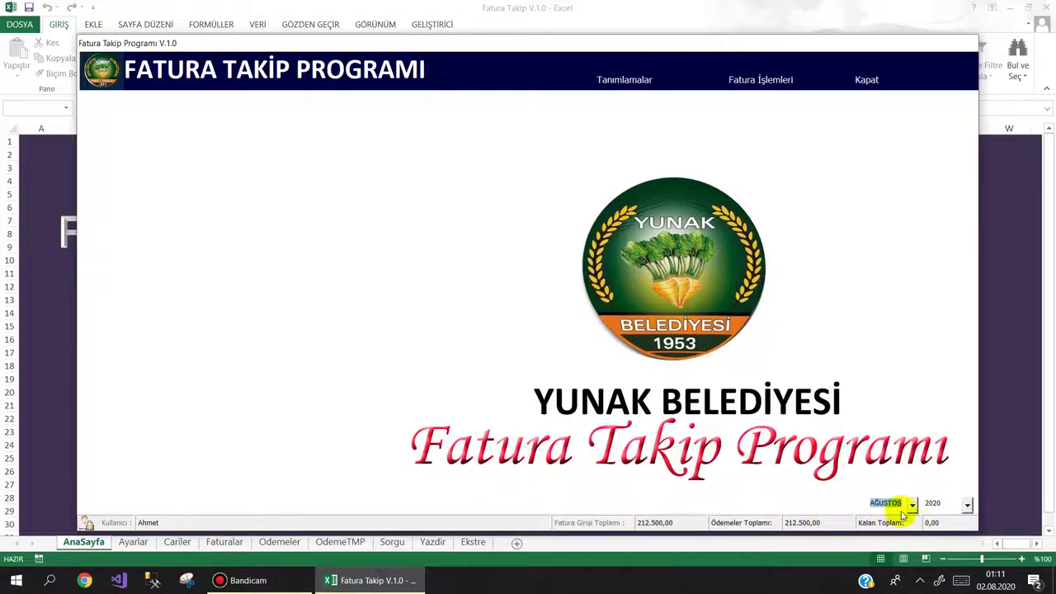
mouse_move(747, 89)
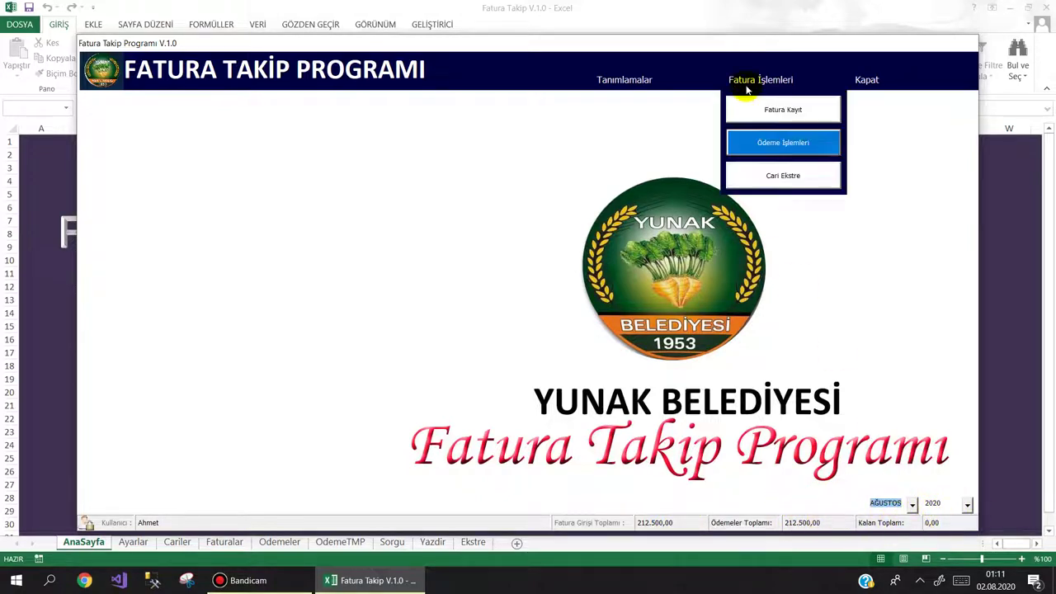
click(735, 175)
click(147, 91)
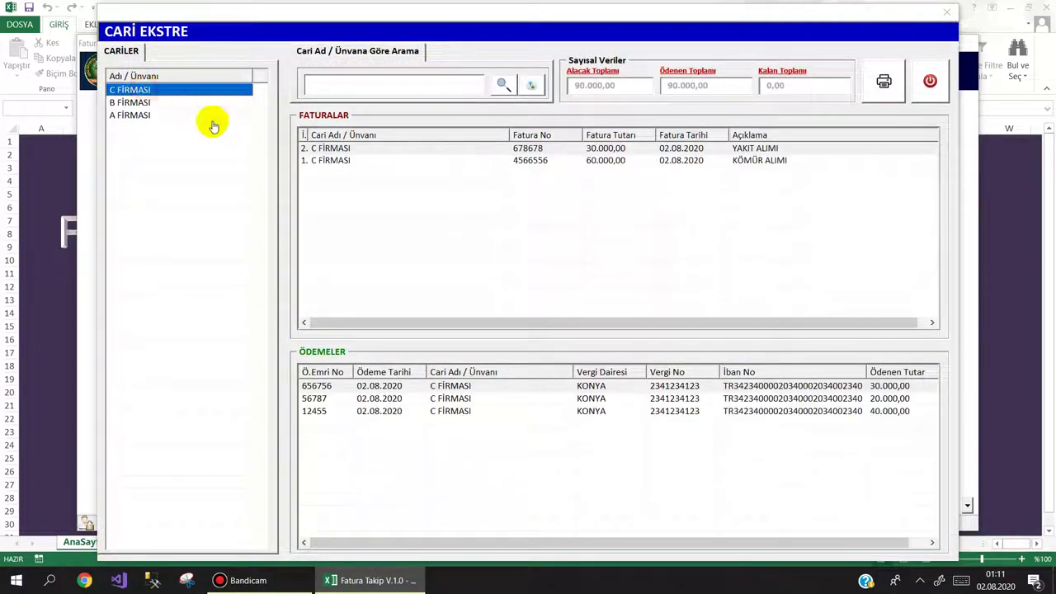
click(370, 149)
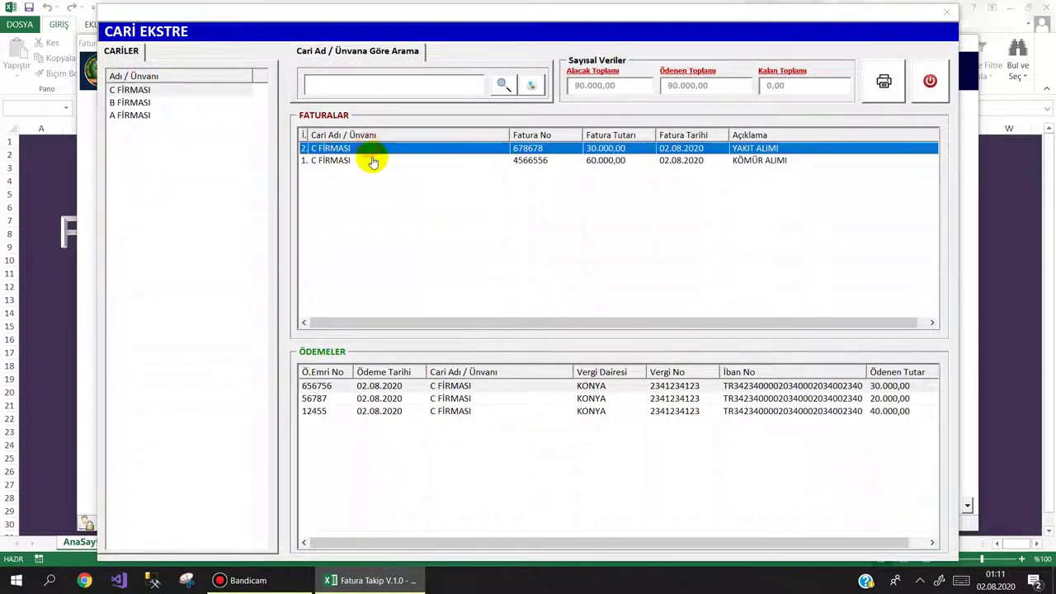
click(371, 160)
click(380, 148)
click(367, 160)
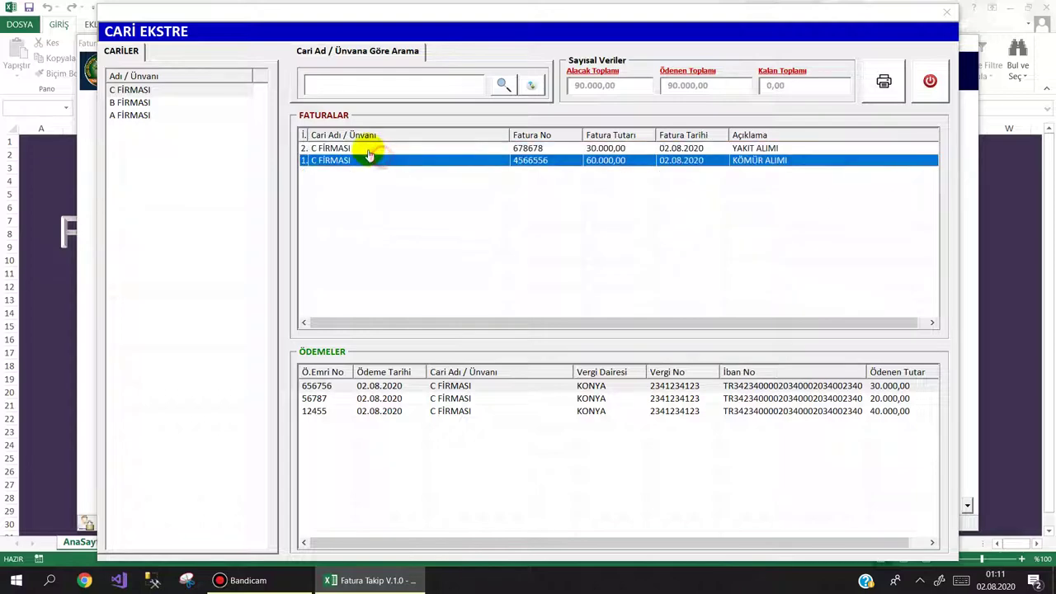
click(371, 147)
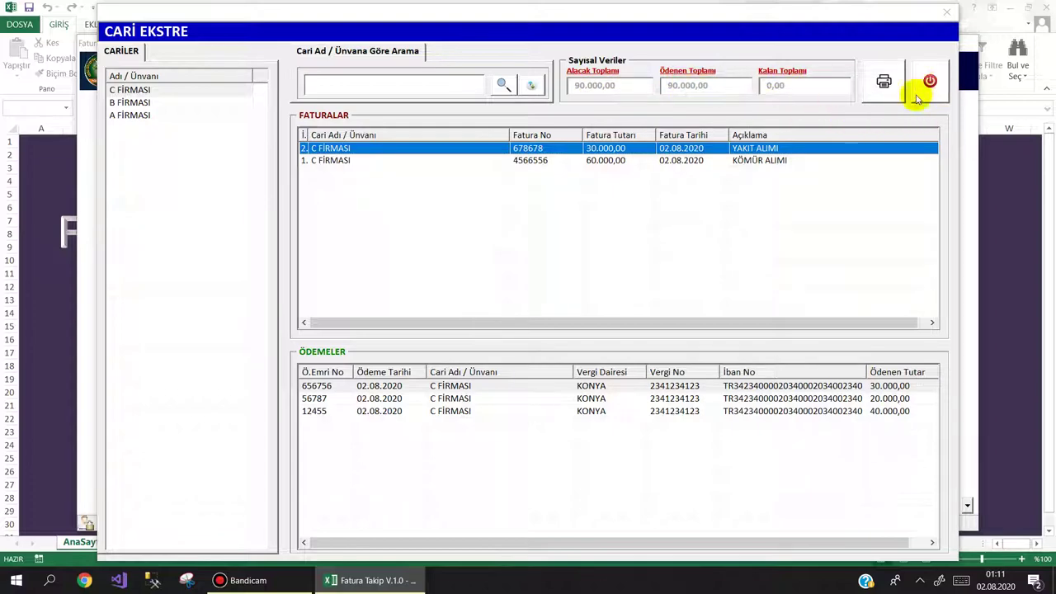
click(421, 387)
click(420, 398)
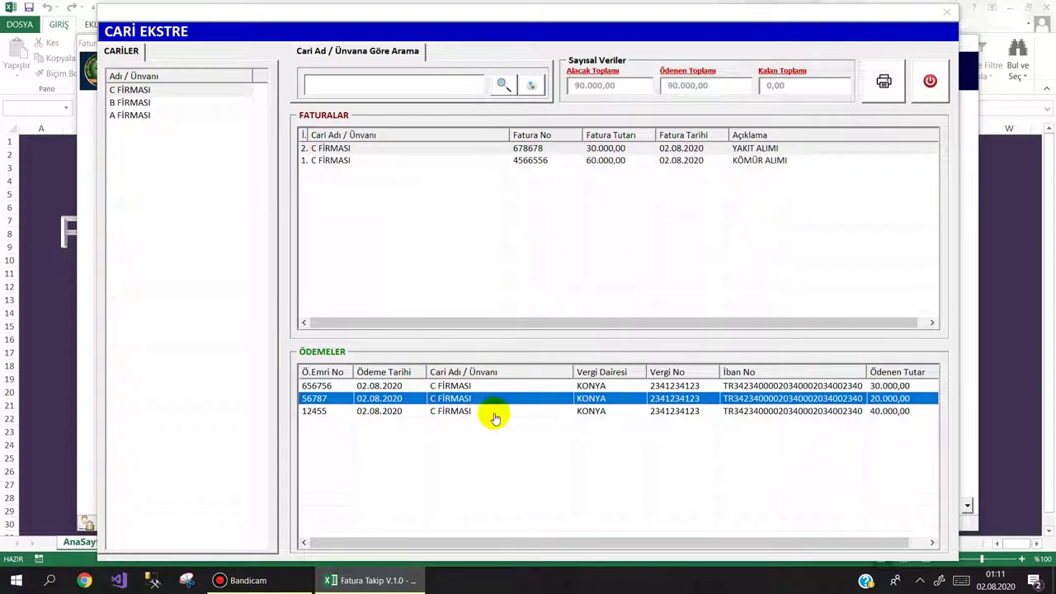
click(366, 410)
click(369, 398)
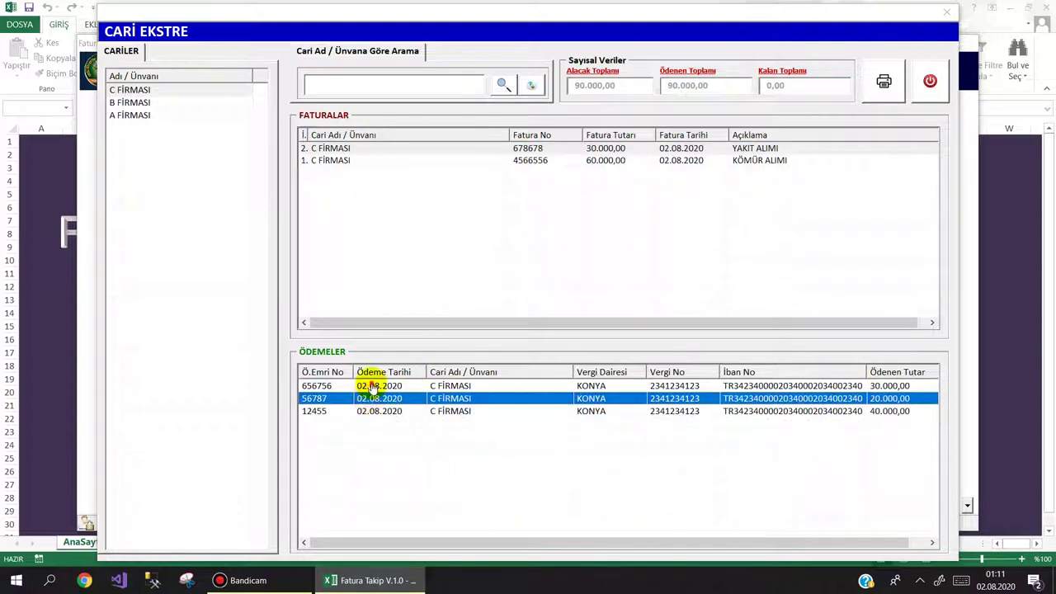
click(381, 412)
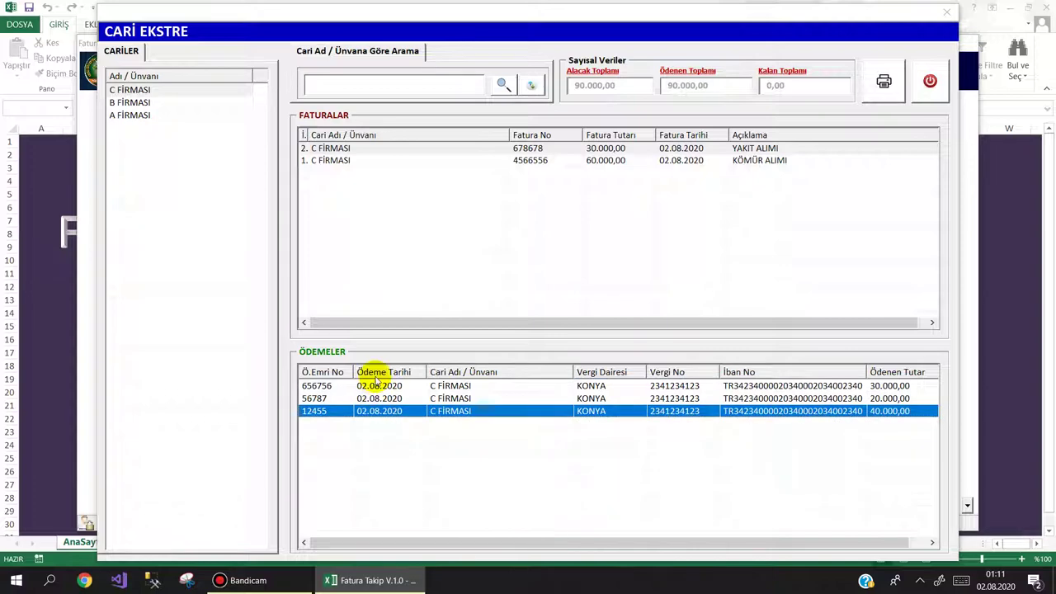
Print the C FİRMASI statement to a PDF named 'C FİRMASI EKSTRESİ' on the desktop.
click(881, 81)
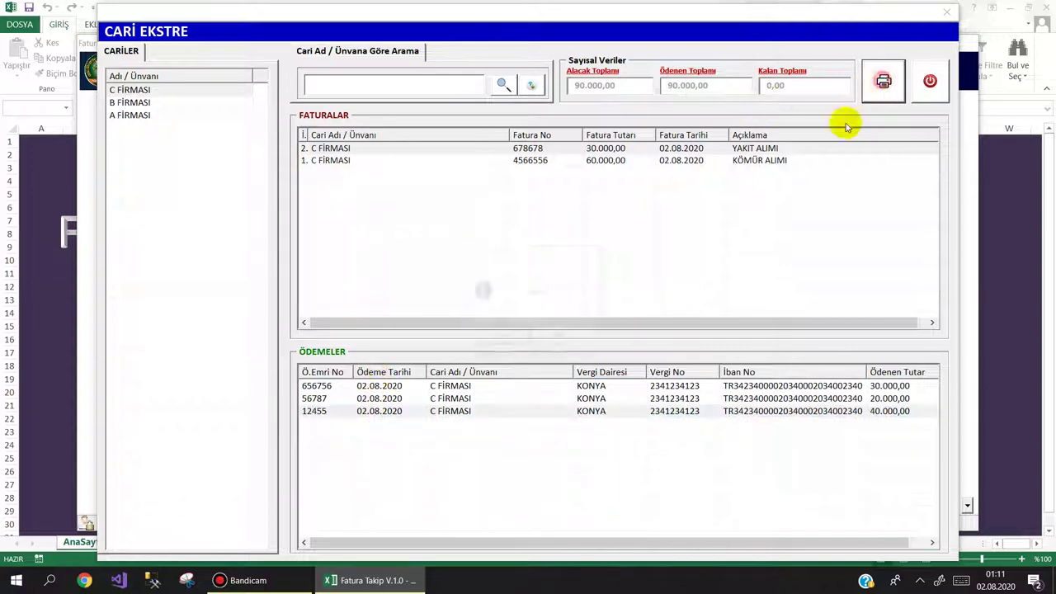
click(487, 334)
click(516, 307)
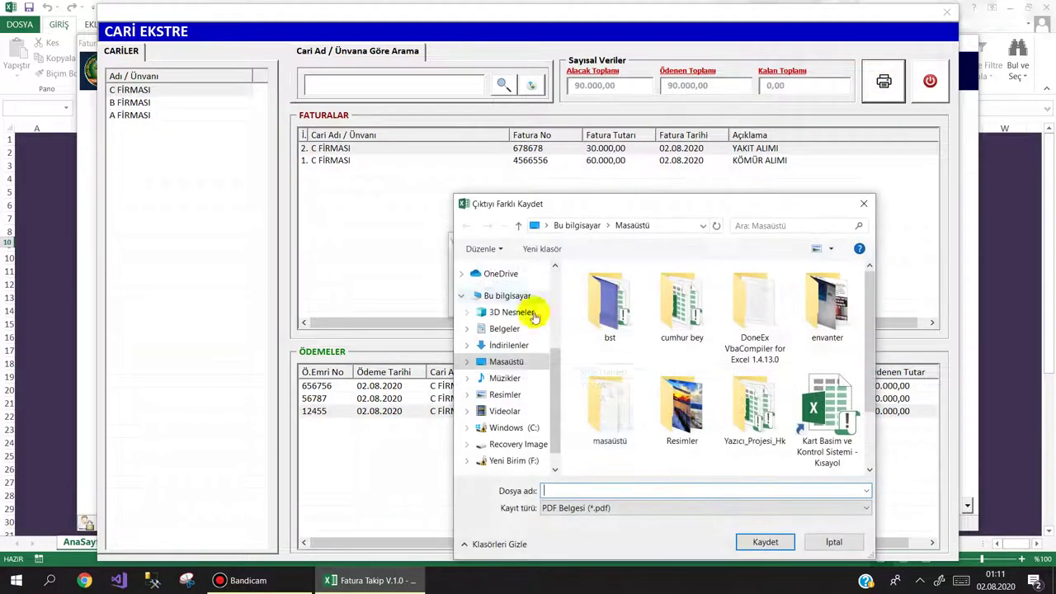
text(C FİRMASI EKSTRESİ)
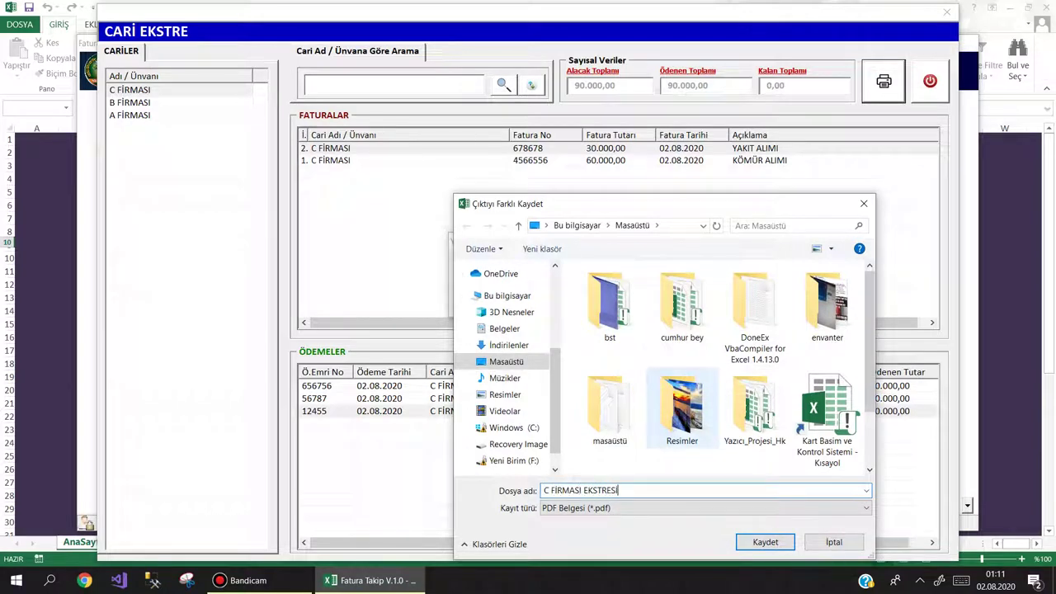
key(Return)
key(Return)
key(Return)
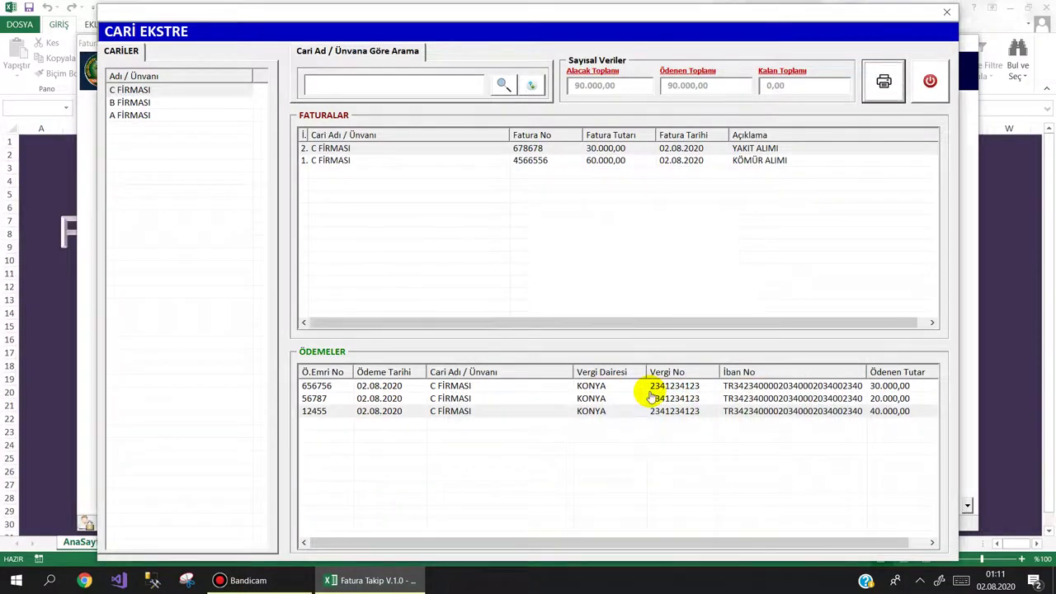
key(super+d)
Open the C FİRMASI EKSTRESİ PDF in Edge, zoom in and scroll through its invoices and payments.
double_click(336, 239)
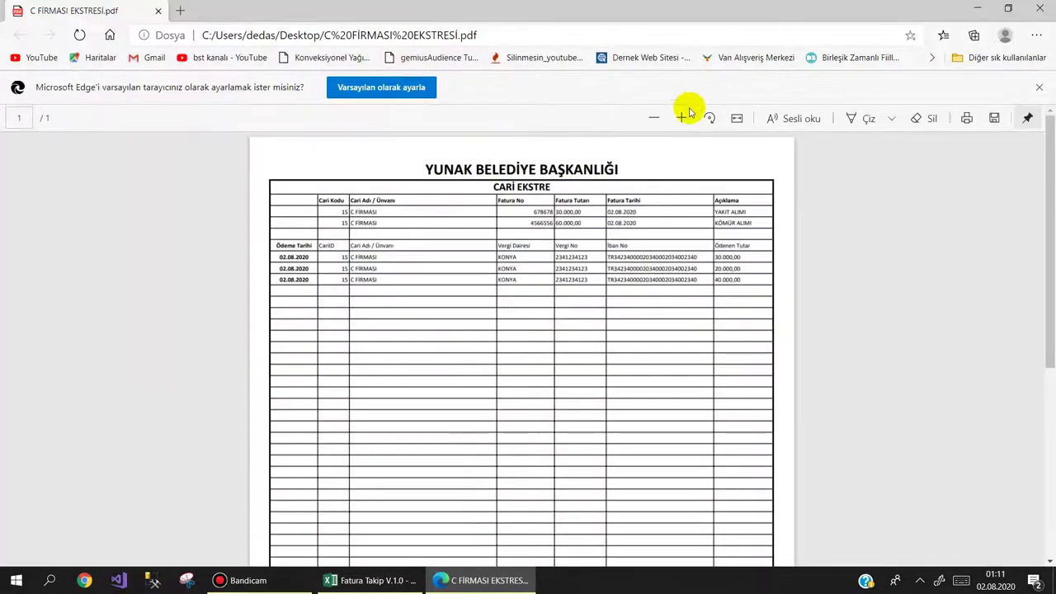
click(684, 116)
click(683, 117)
click(683, 116)
click(683, 118)
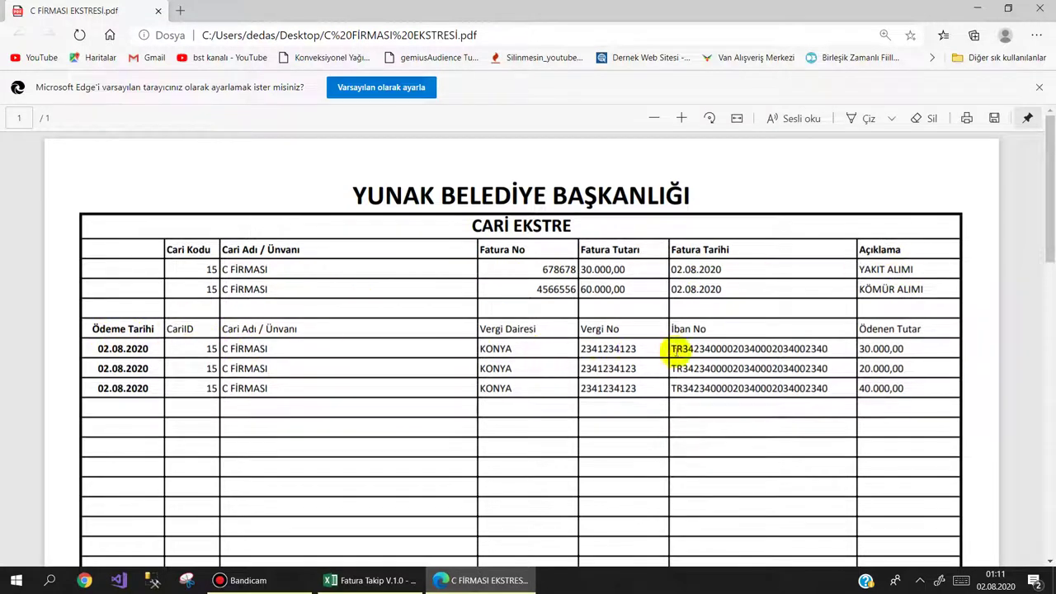
drag(1048, 236, 1023, 528)
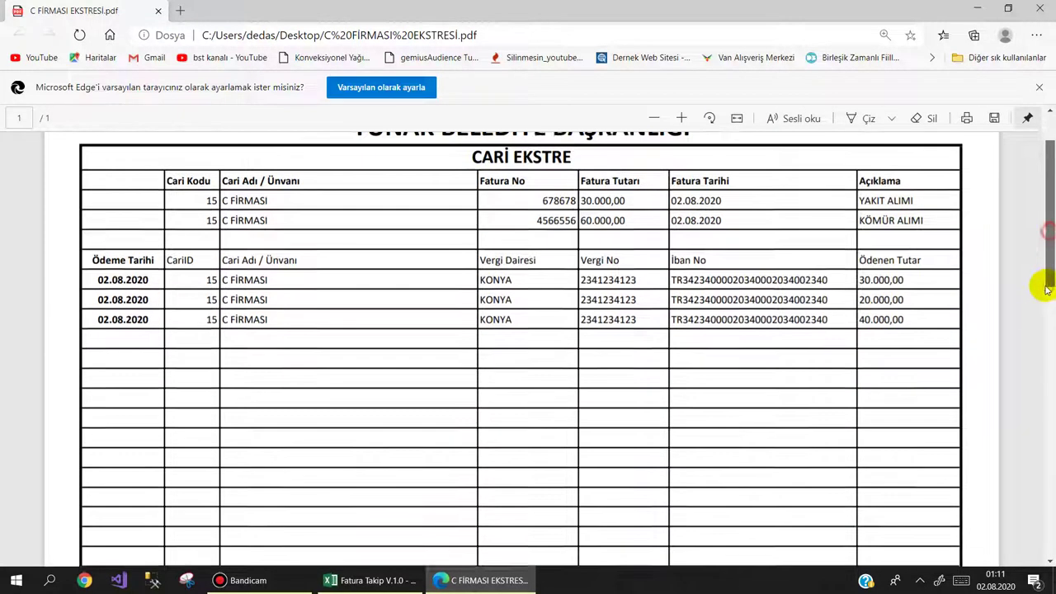
scroll(1016, 396, up, 5)
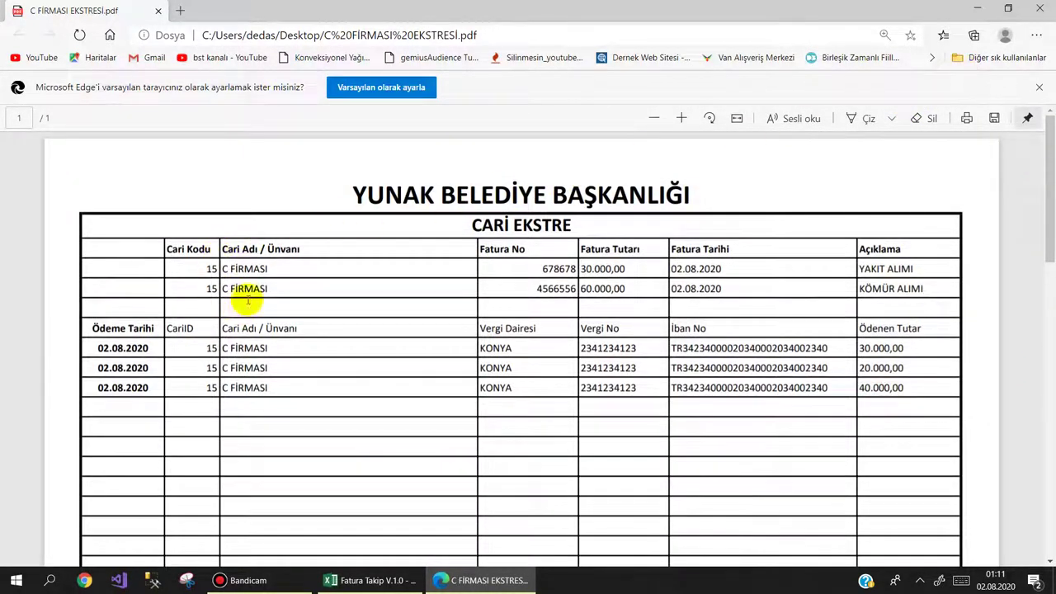
Close the PDF and browse B then A FİRMASI statements, checking invoices 67657, 1245 and payment 12455, then close the form.
click(1033, 5)
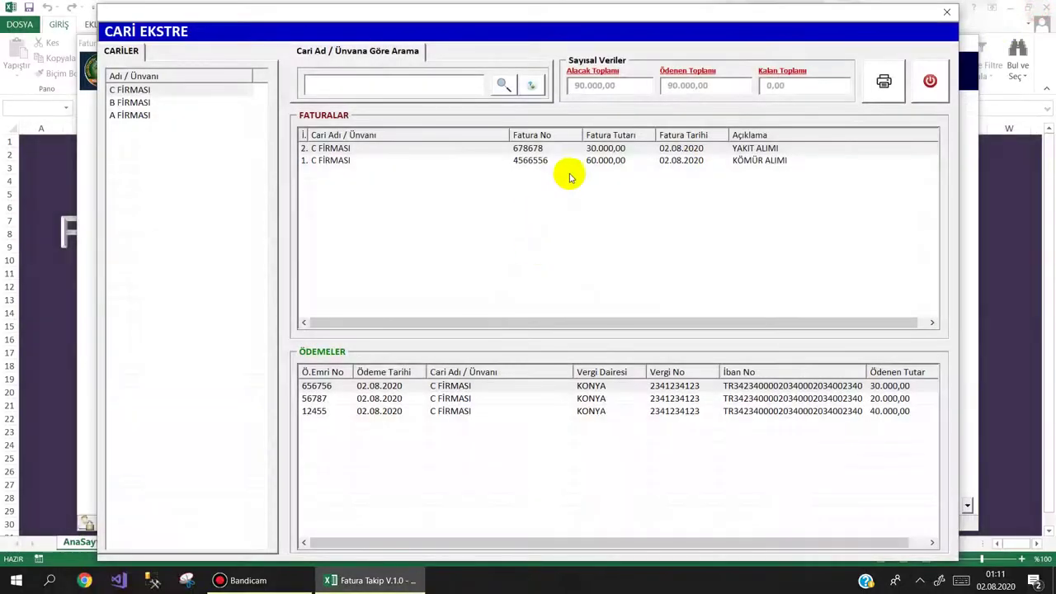
click(142, 102)
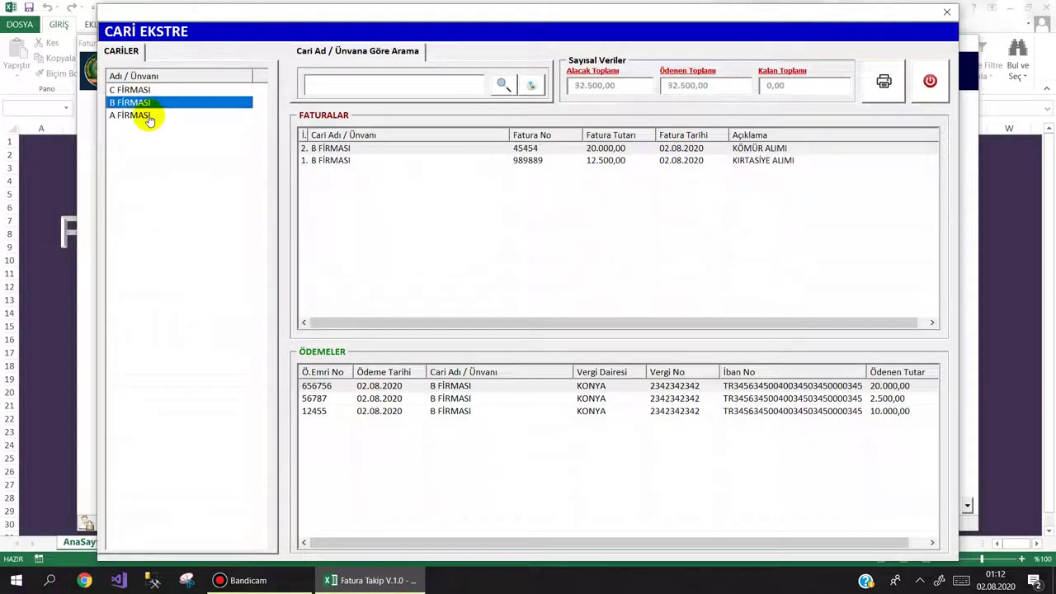
click(142, 115)
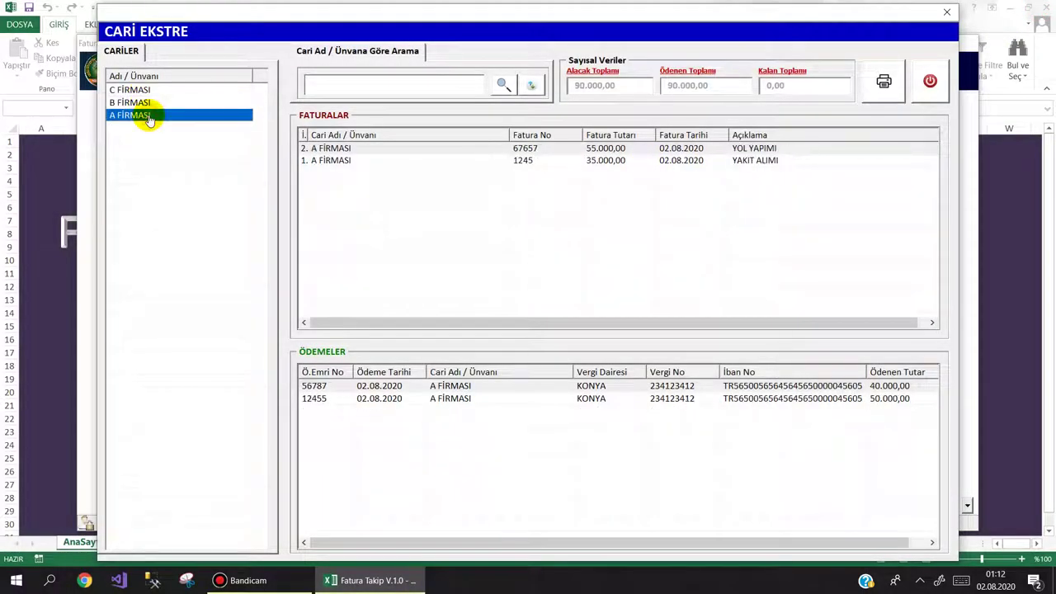
click(482, 151)
click(483, 159)
click(495, 397)
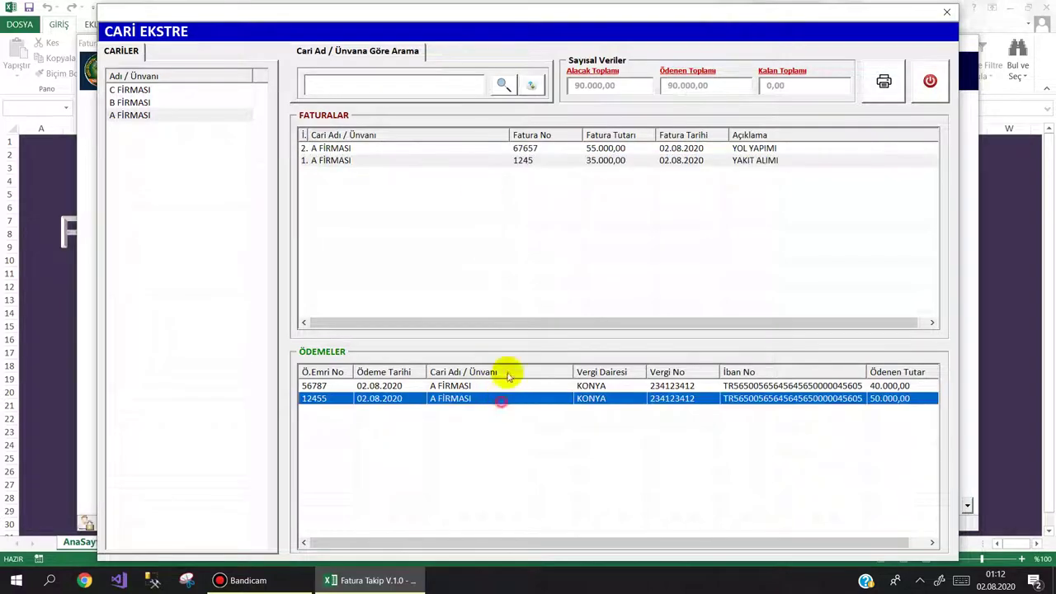
click(930, 83)
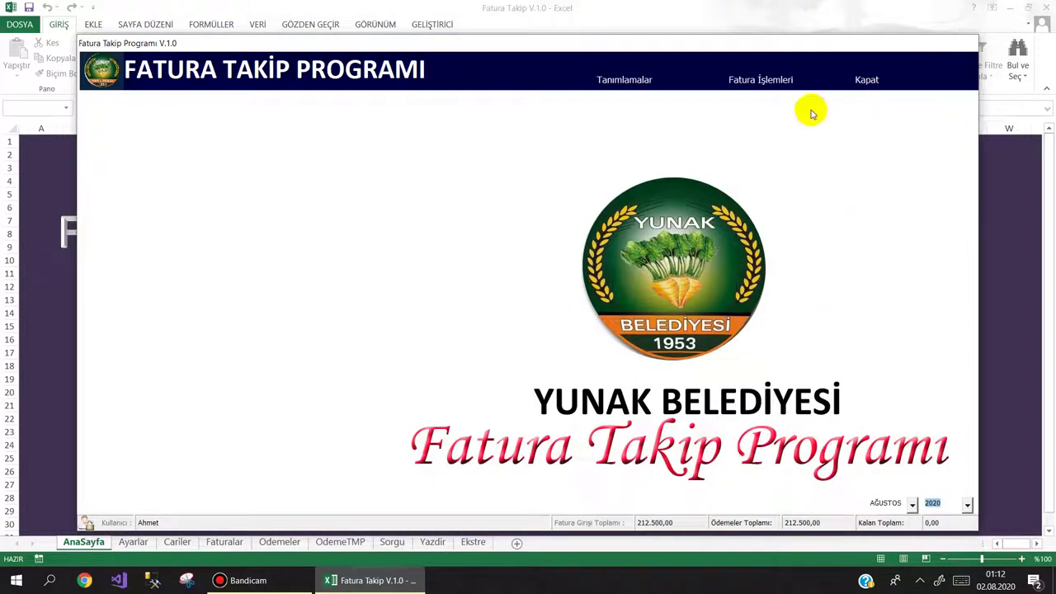
Open the Fatura Kayıt form and choose B FİRMASI as the invoice's account.
mouse_move(760, 83)
click(758, 114)
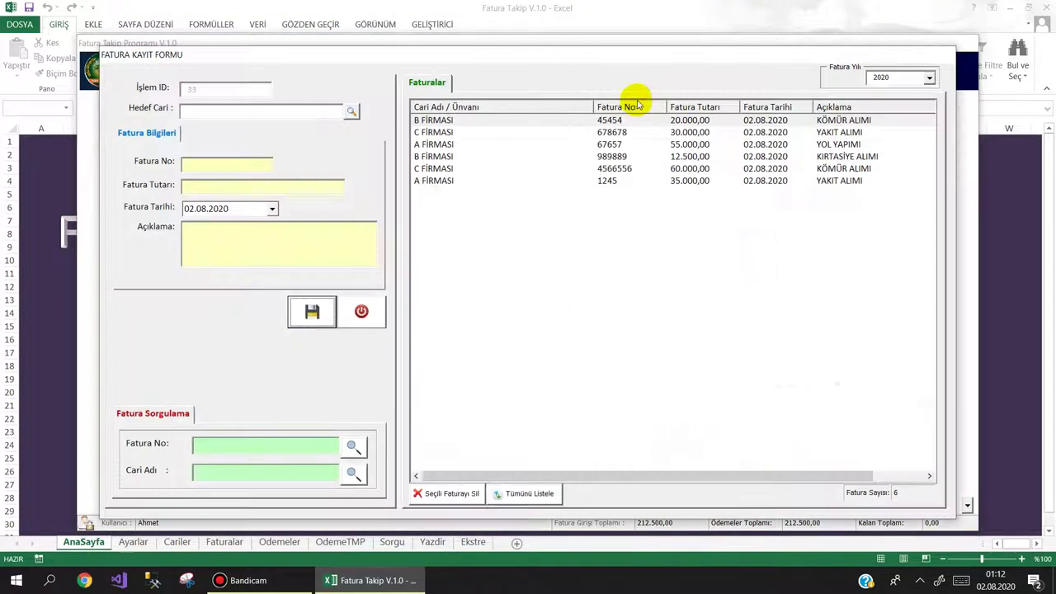
click(353, 112)
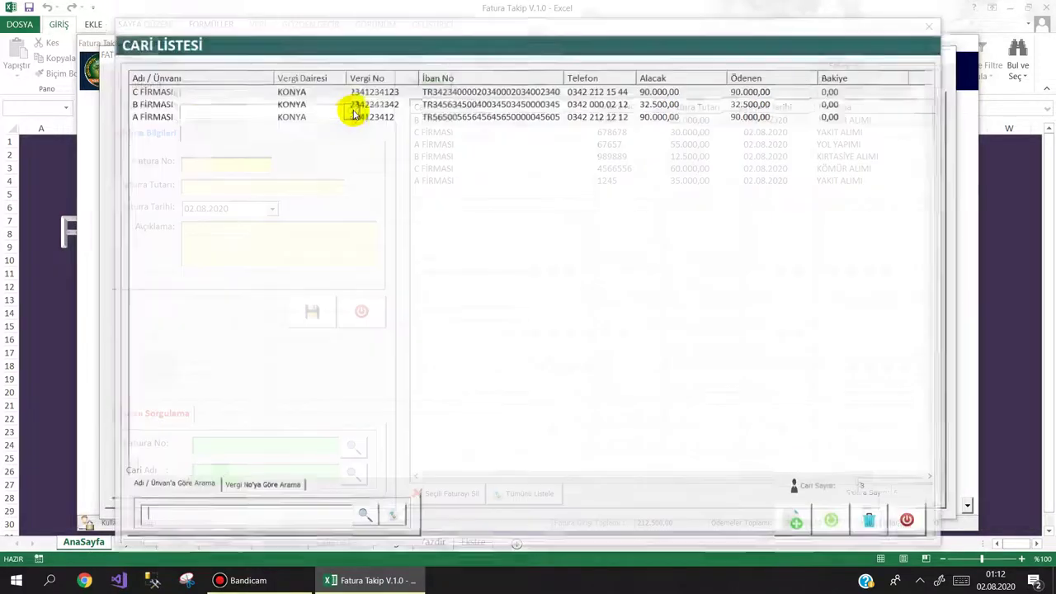
double_click(177, 104)
text(120000)
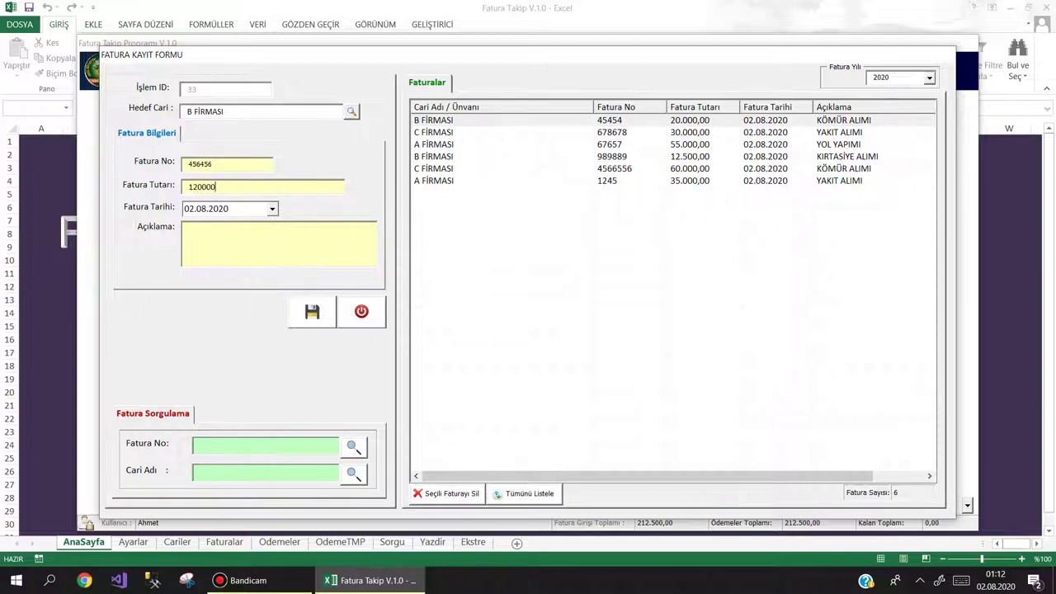
Record invoice 456456 of 120.000,00 for PARK YAPIMI, save it and close the form.
click(241, 241)
click(312, 313)
click(498, 335)
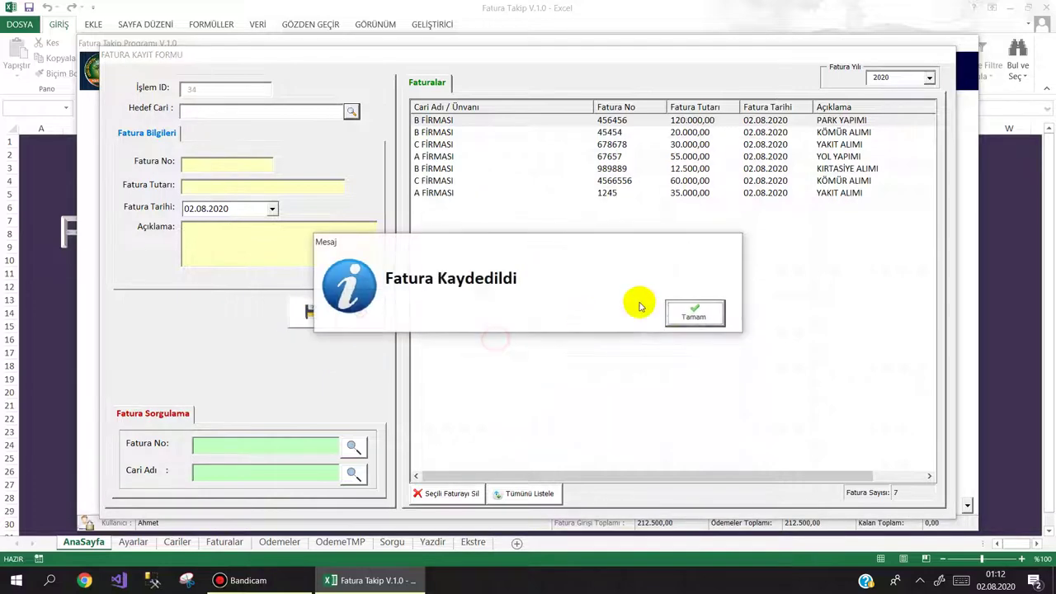
click(693, 312)
key(Escape)
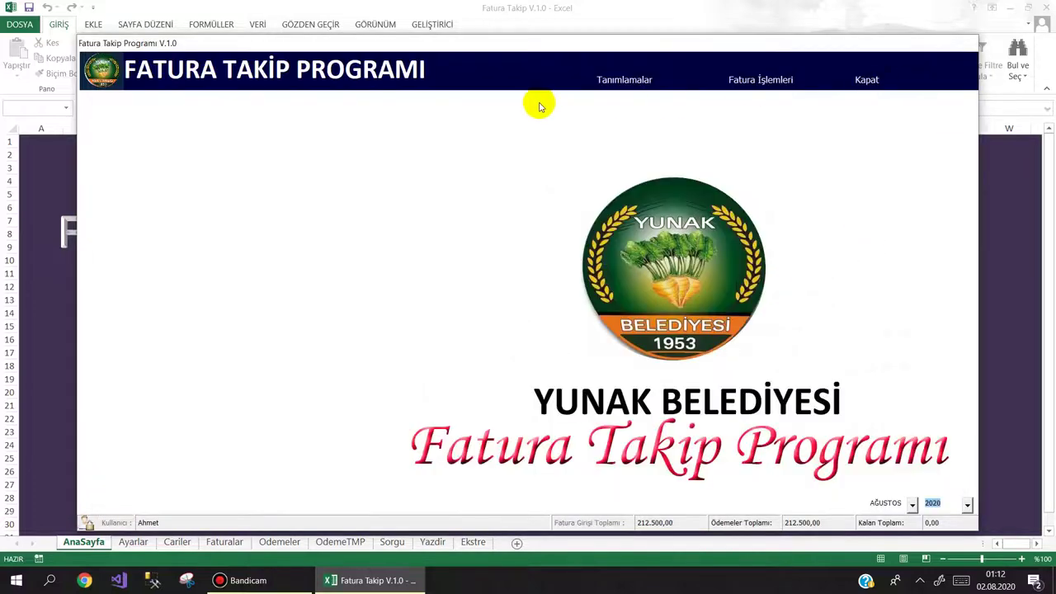
click(632, 85)
Confirm in Cari Tanımlama that B FİRMASI's balance is 120.000,00, then close the list.
click(673, 108)
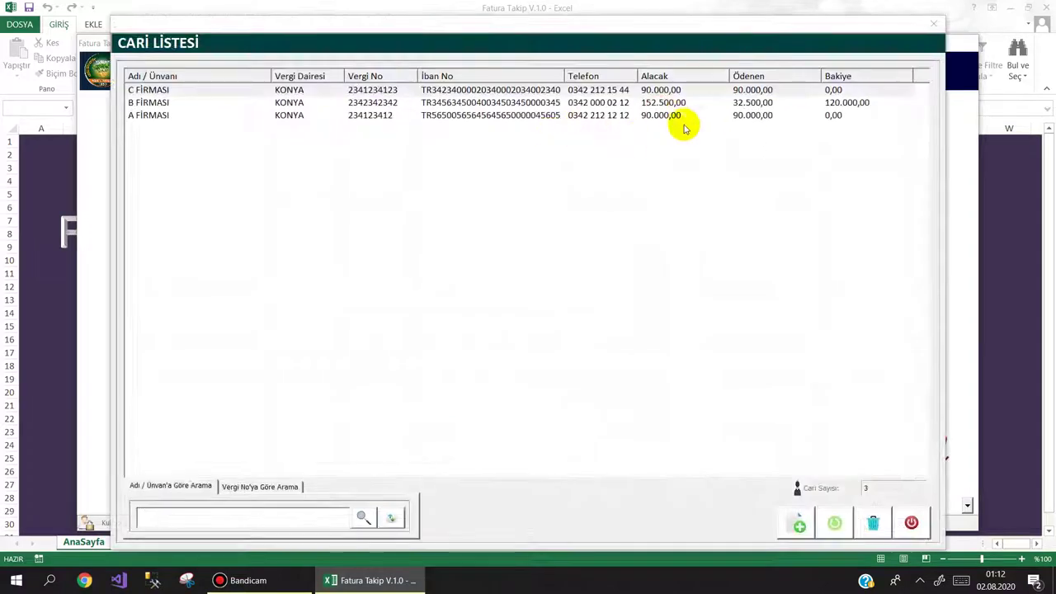
click(674, 104)
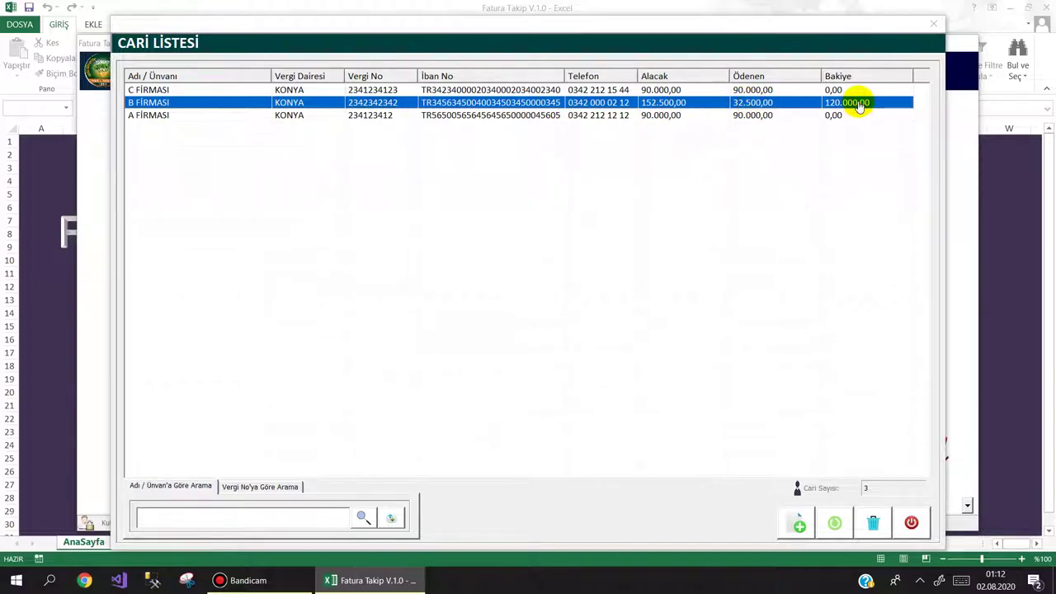
key(Escape)
click(749, 84)
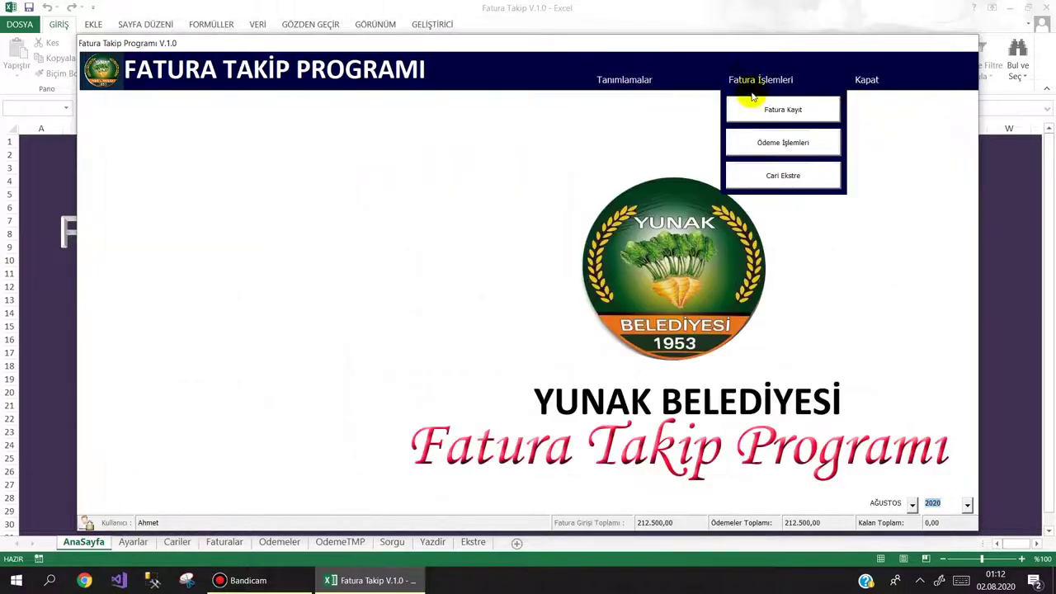
Open the payment form, enter the order number and a 70.000,00 payment to B FİRMASI.
click(768, 139)
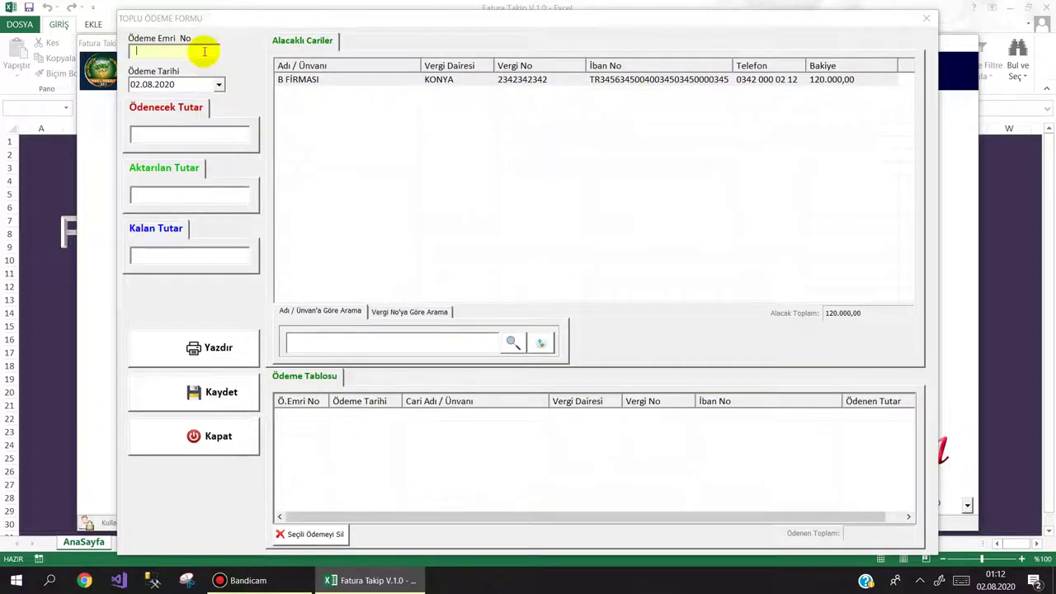
text(768)
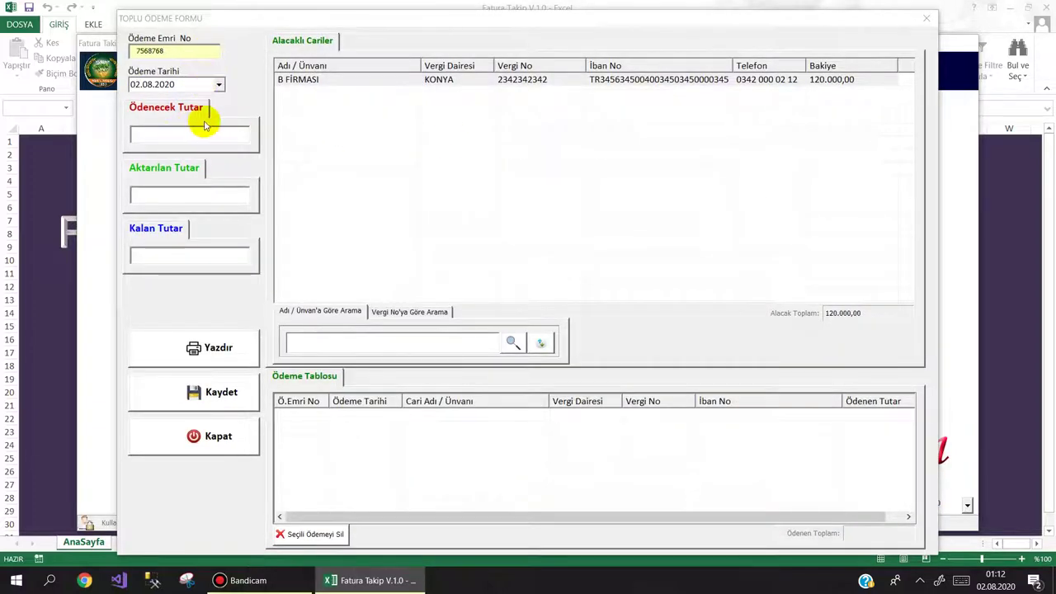
click(314, 82)
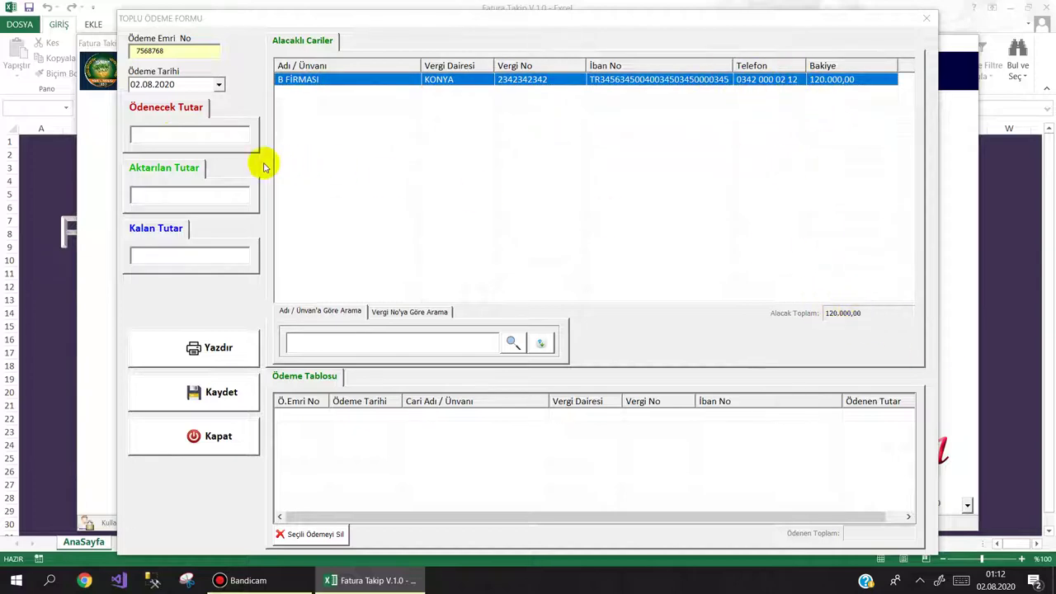
click(190, 135)
text(70000)
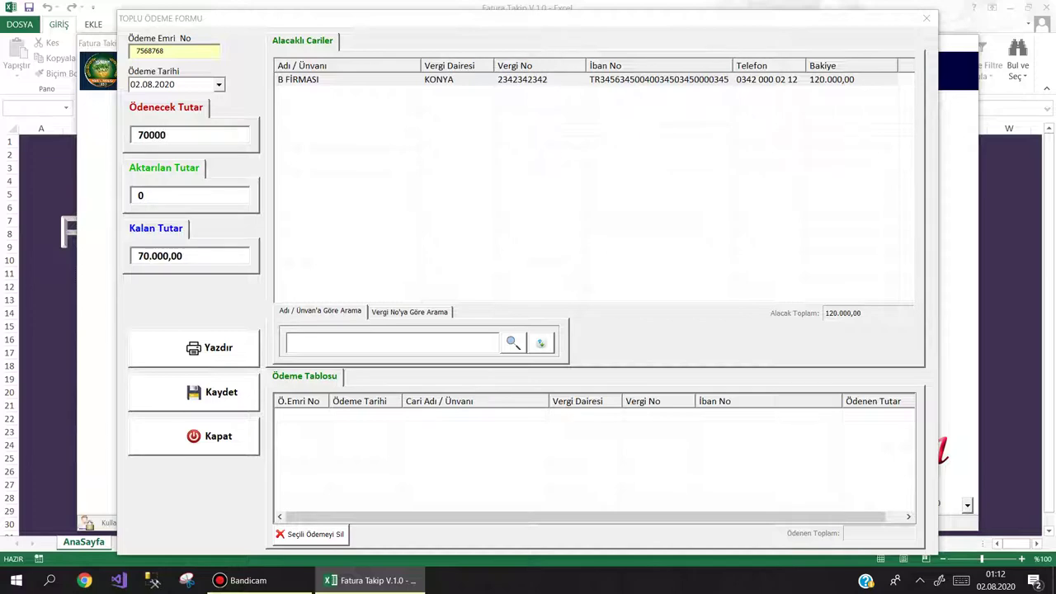
click(314, 80)
double_click(432, 78)
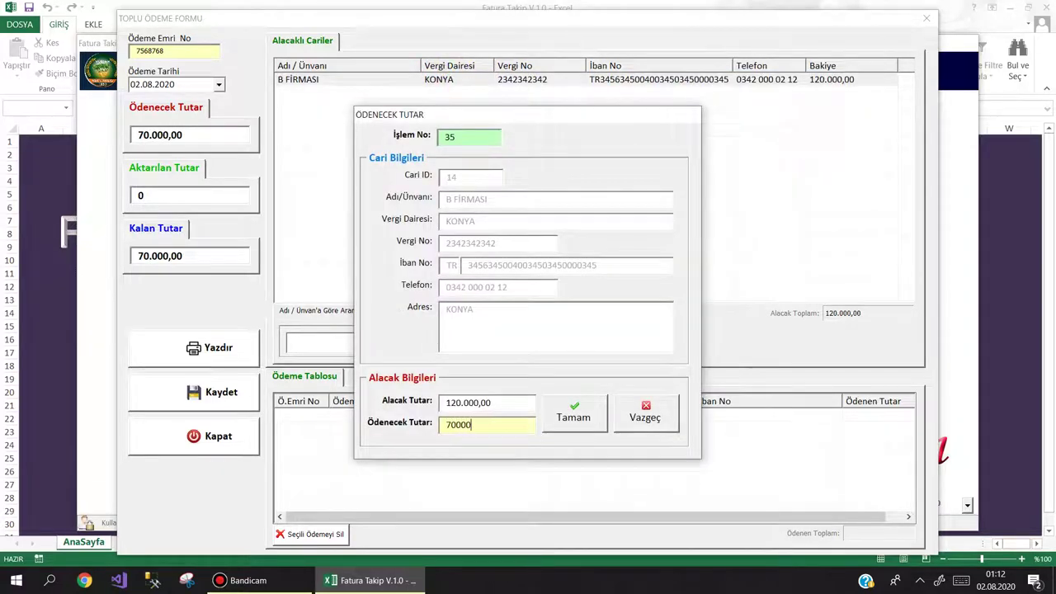
key(Return)
Save the payments and dismiss the 'Ödemeler Kaydedildi' message.
click(157, 391)
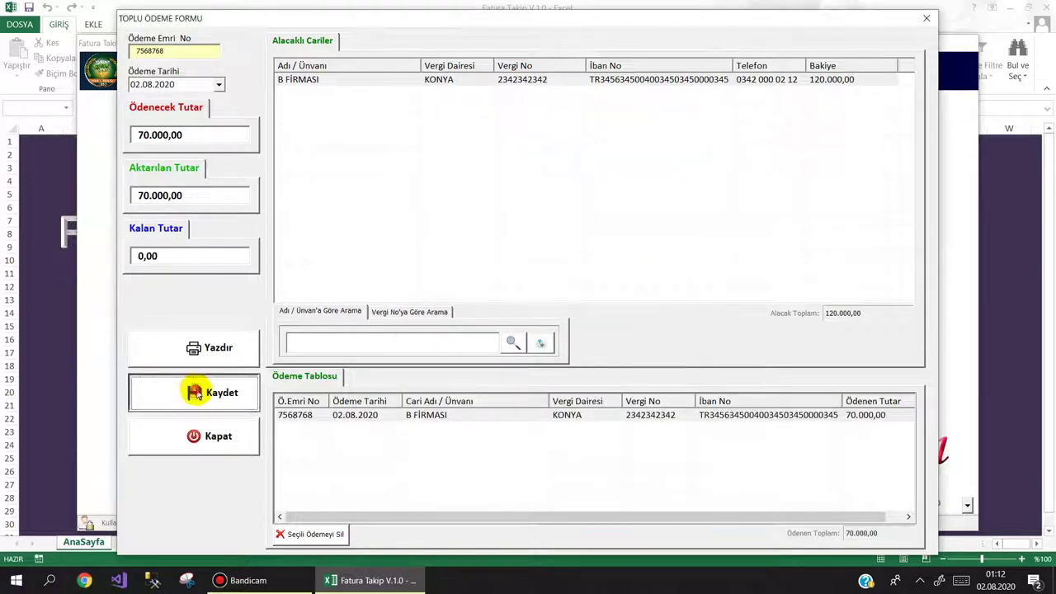
click(505, 339)
click(695, 312)
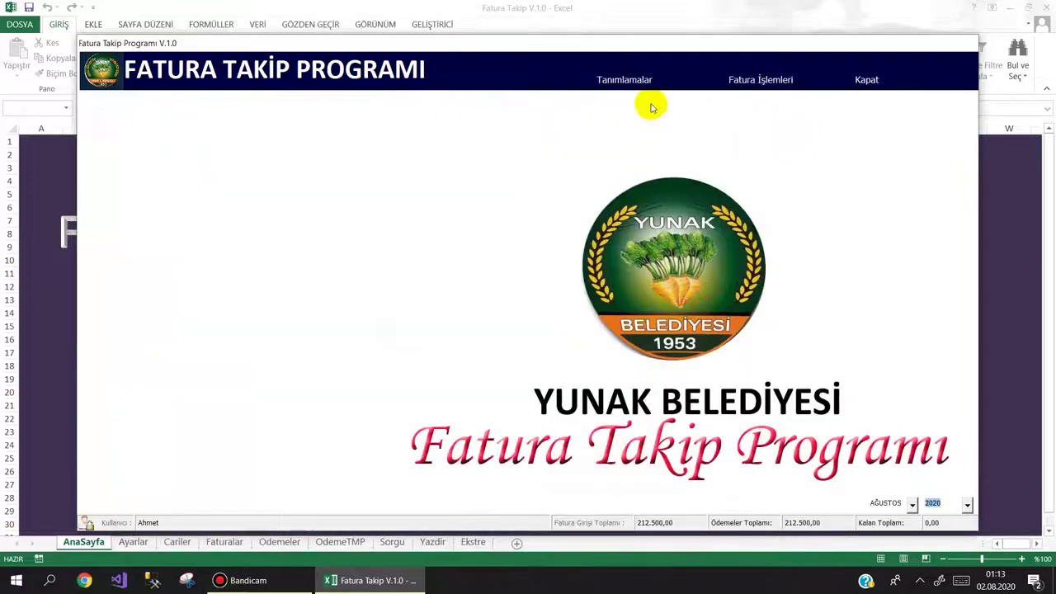
Check B FİRMASI's remaining balance in the customer list, then close it.
click(621, 108)
click(790, 103)
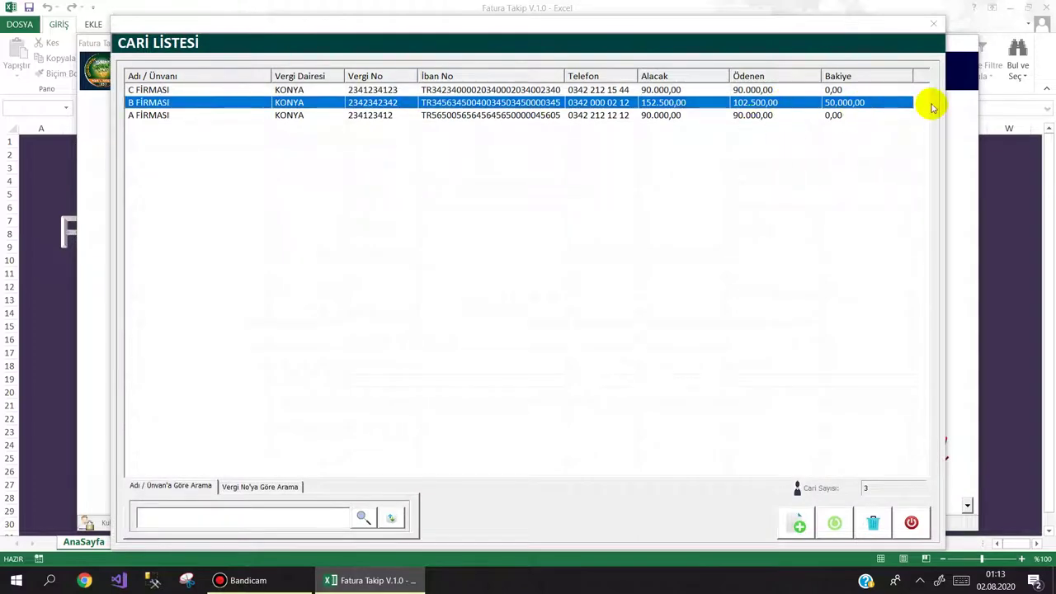
double_click(853, 116)
Record and save a further 50.000,00 payment to B FİRMASI with its order number.
mouse_move(760, 81)
click(768, 147)
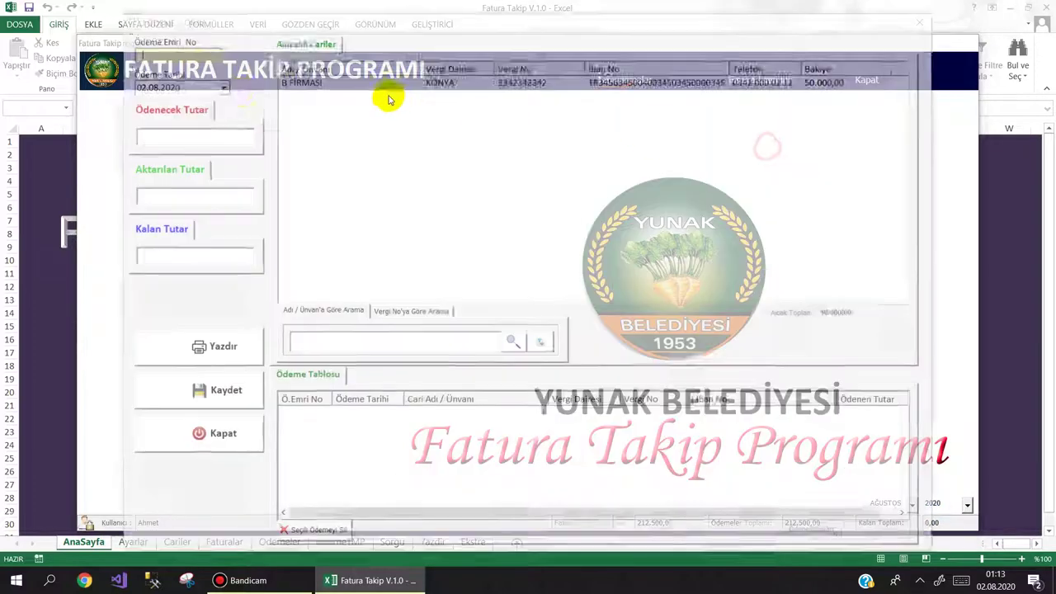
text(234234)
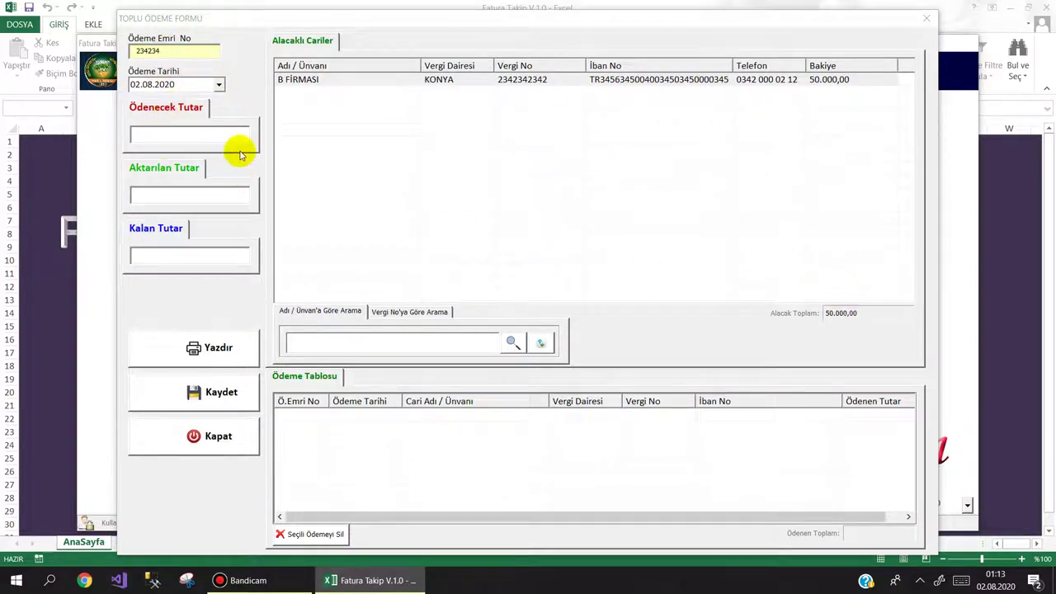
text(0)
key(Return)
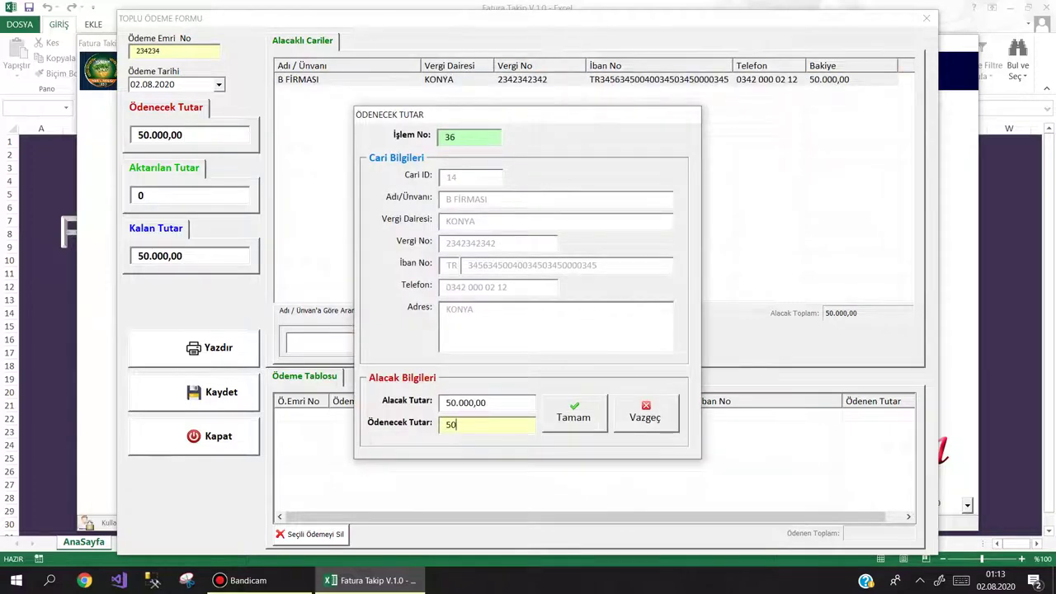
key(Return)
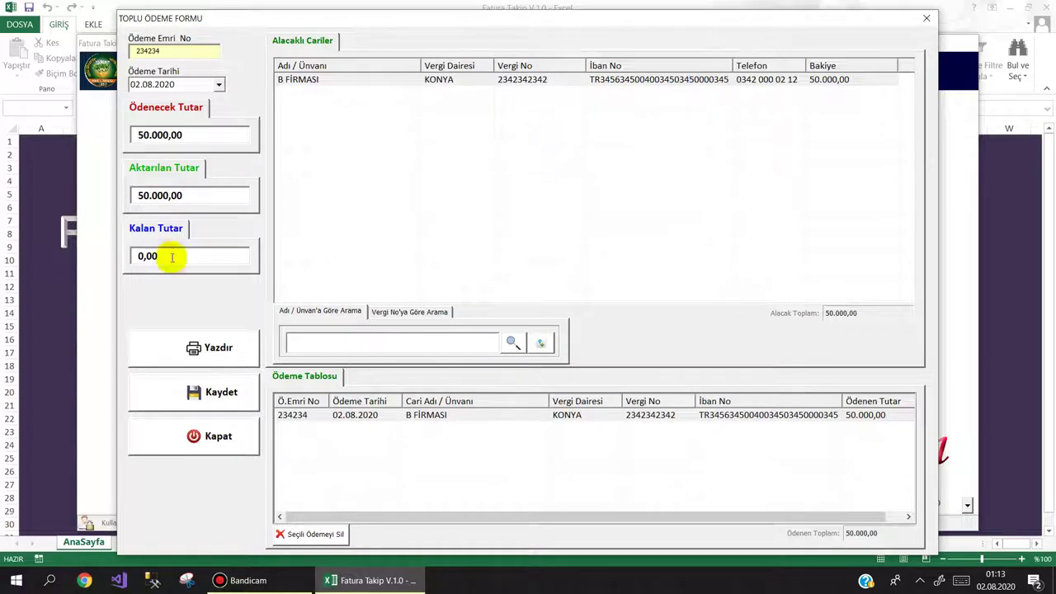
click(198, 393)
click(505, 333)
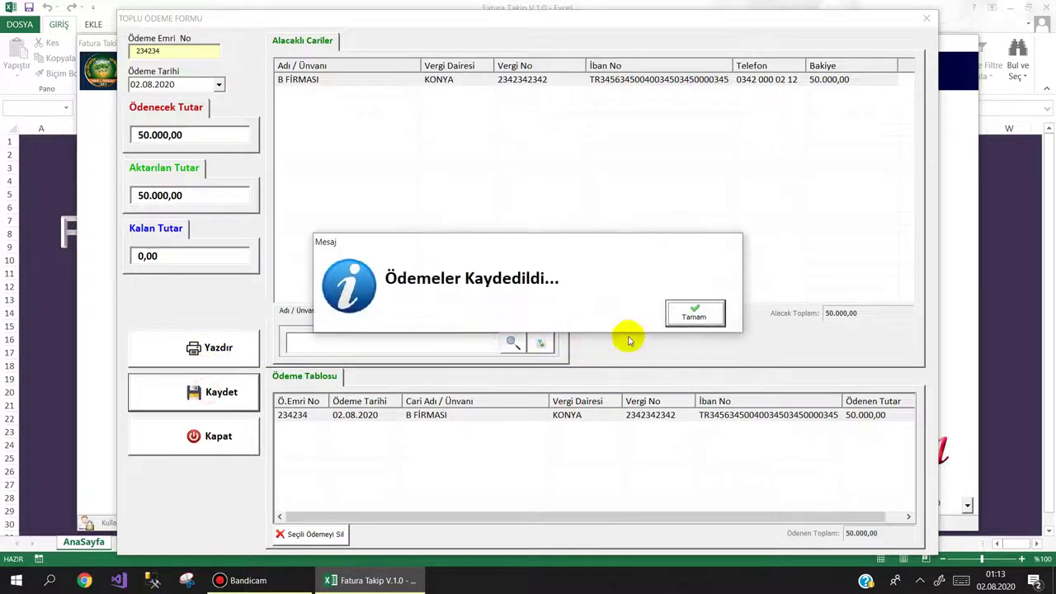
click(690, 312)
click(632, 110)
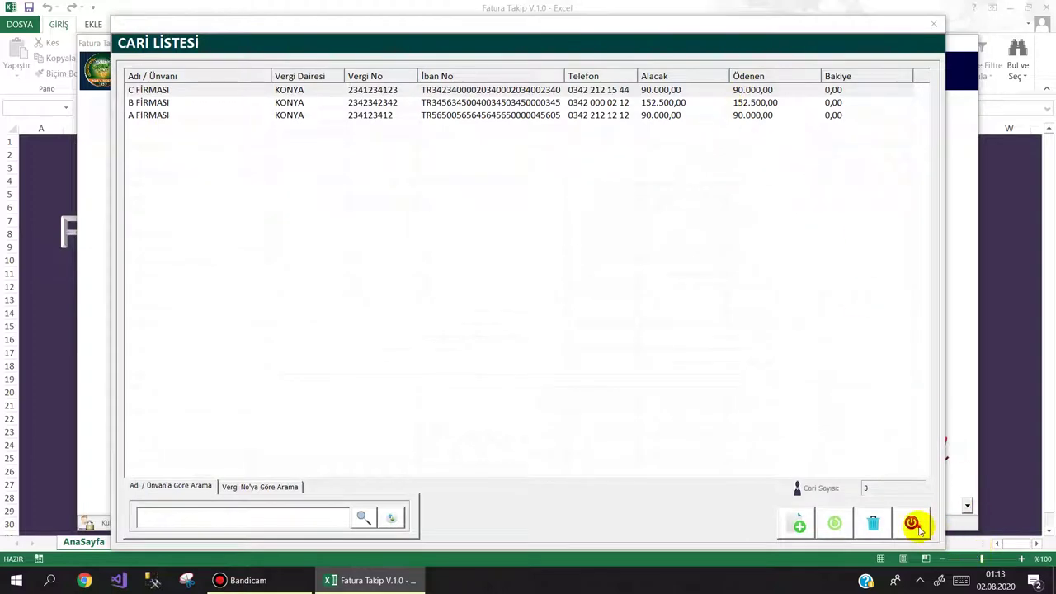
Open Cari Ekstre for B FİRMASI and review its 50.000,00, 70.000,00, 20.000,00, 2.500,00 and 10.000,00 payments.
click(911, 523)
mouse_move(747, 80)
click(763, 178)
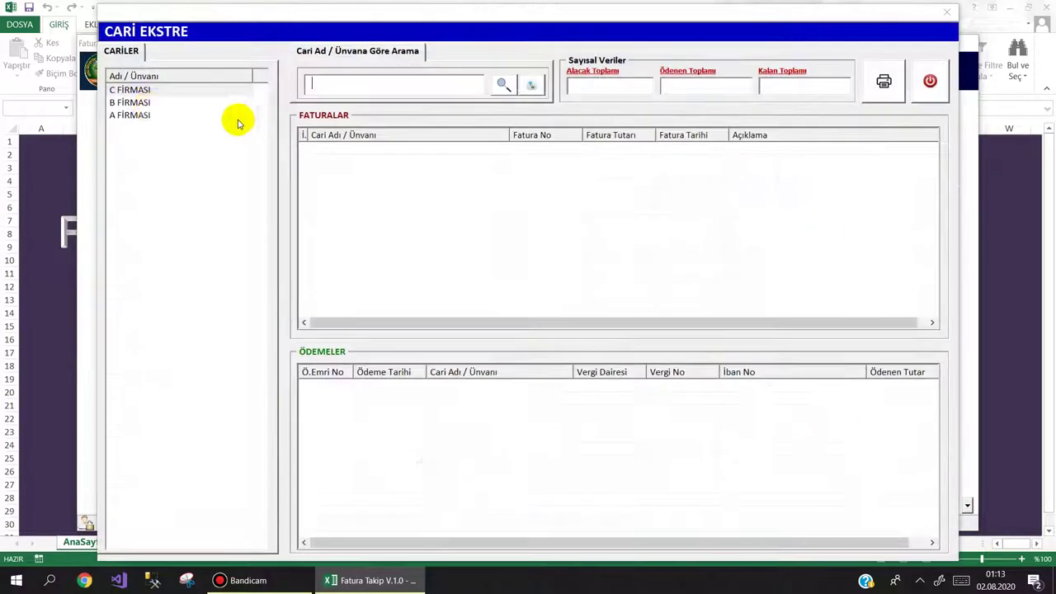
click(135, 102)
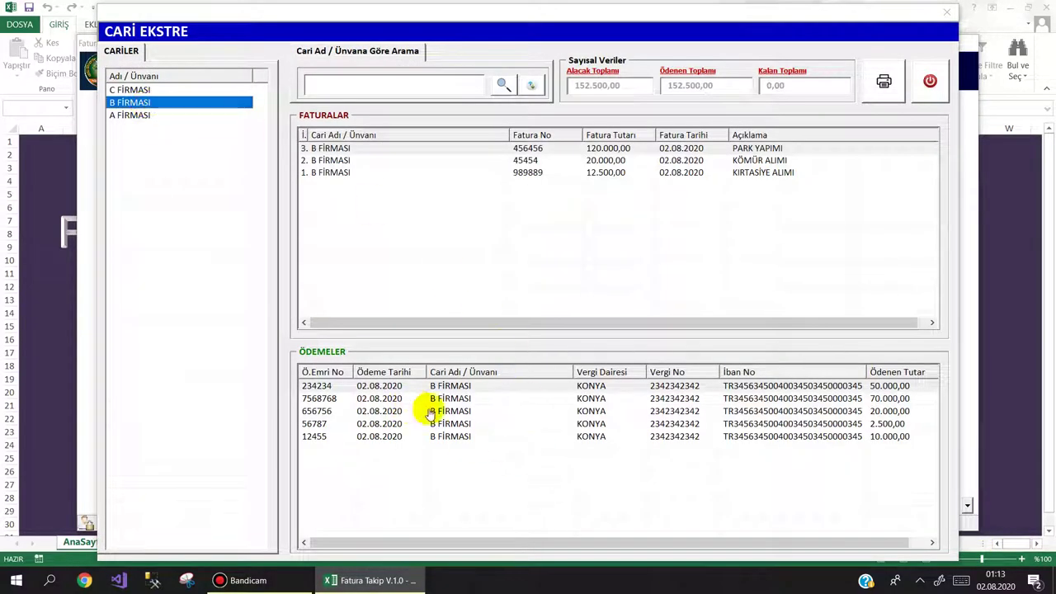
click(776, 386)
click(801, 399)
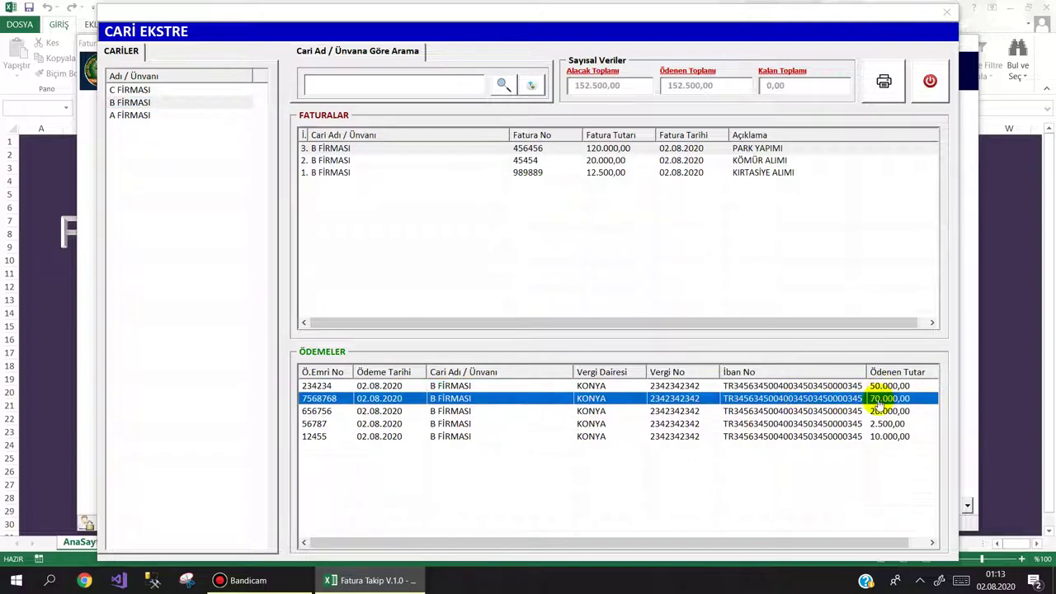
click(828, 386)
click(836, 412)
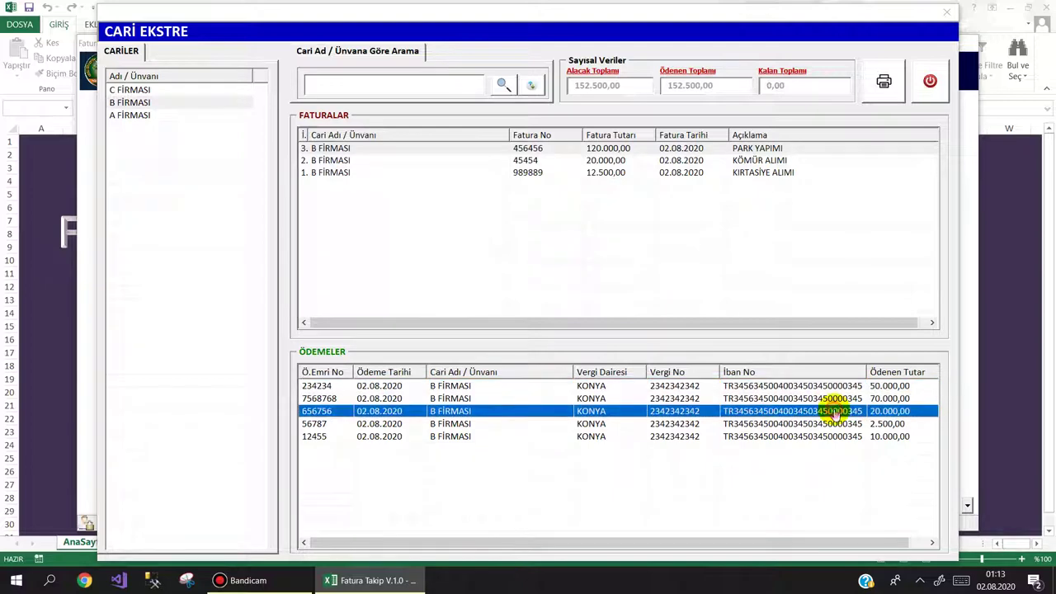
click(832, 423)
click(830, 436)
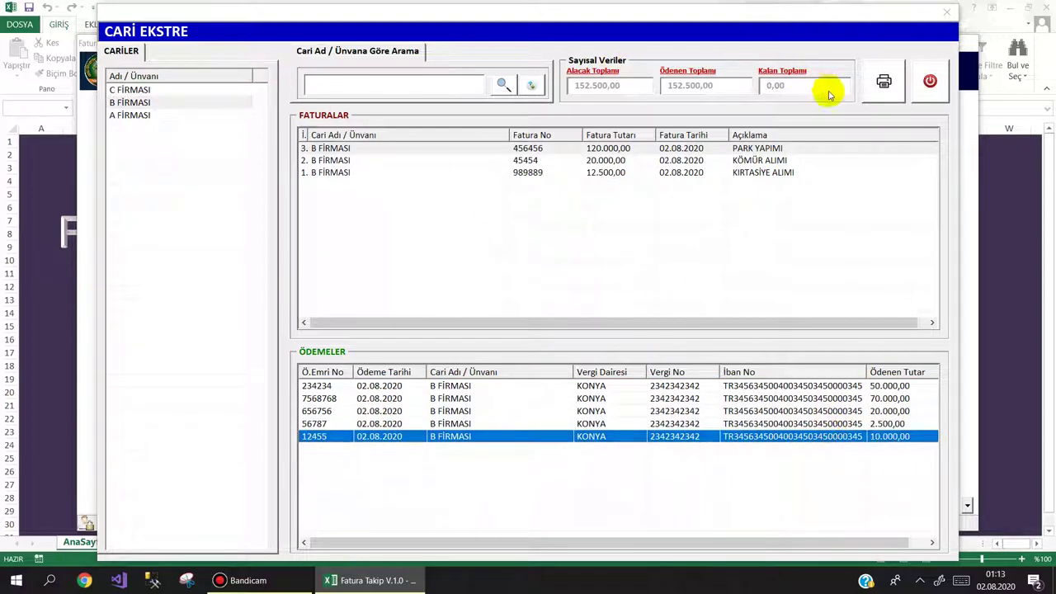
Print B FİRMASI's statement to a PDF named 'B FİRMASI EKSTRESİ' on the desktop.
click(884, 81)
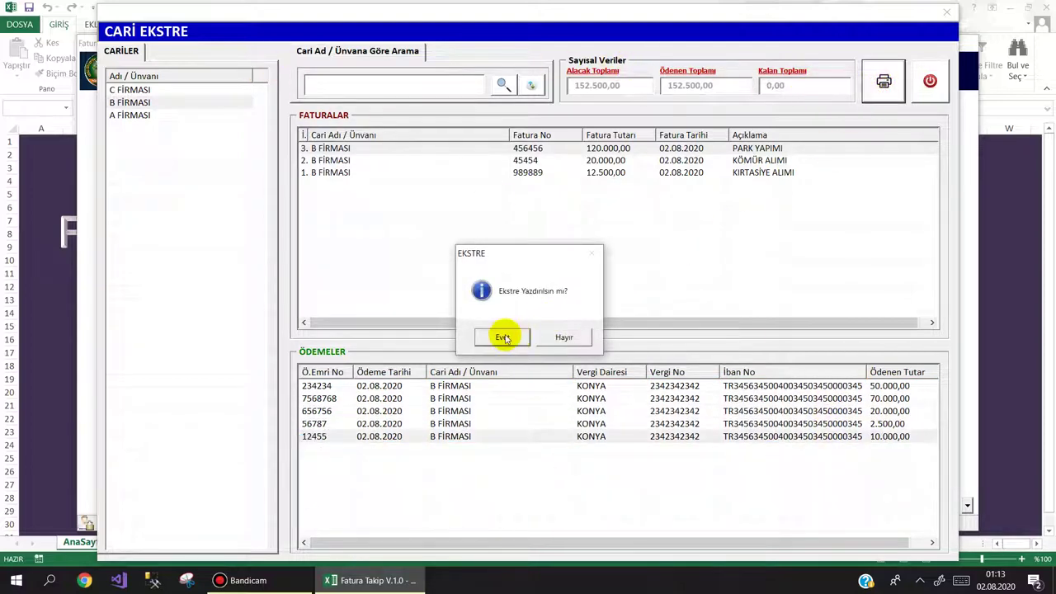
click(505, 338)
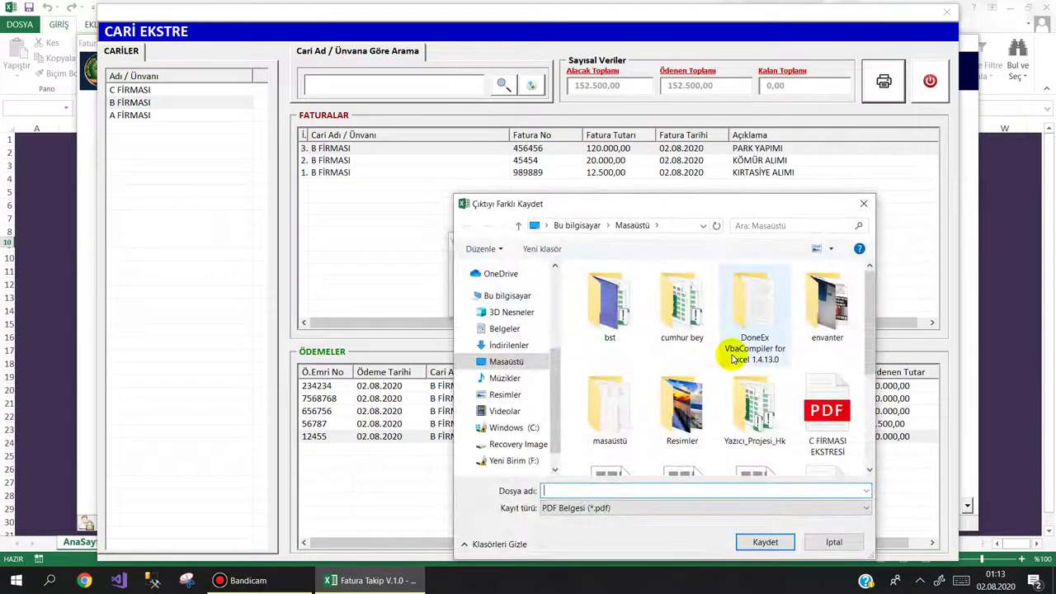
text(B FİRMASI EKSTRESİ)
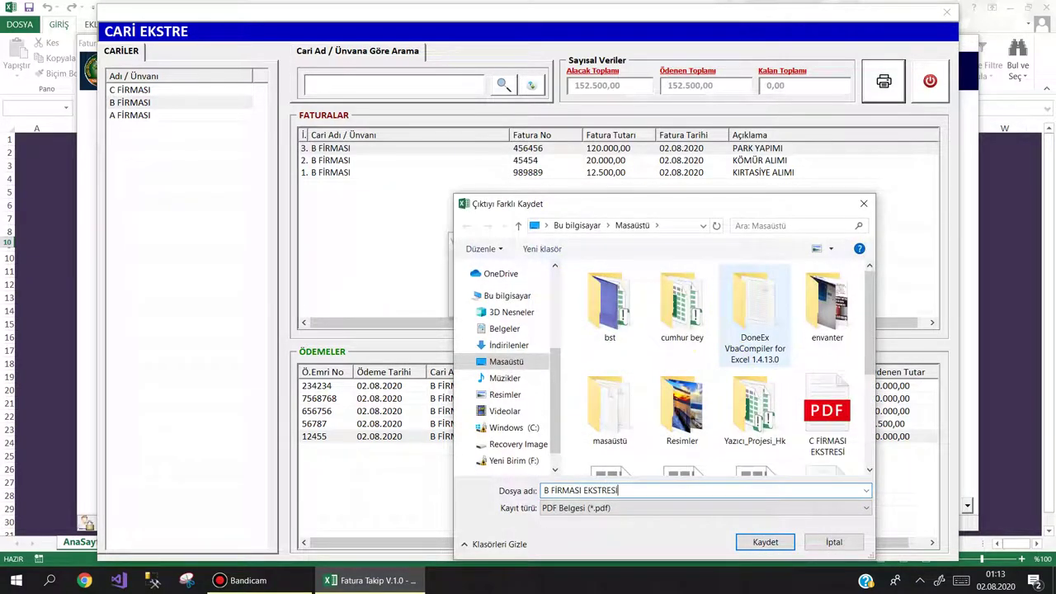
key(Return)
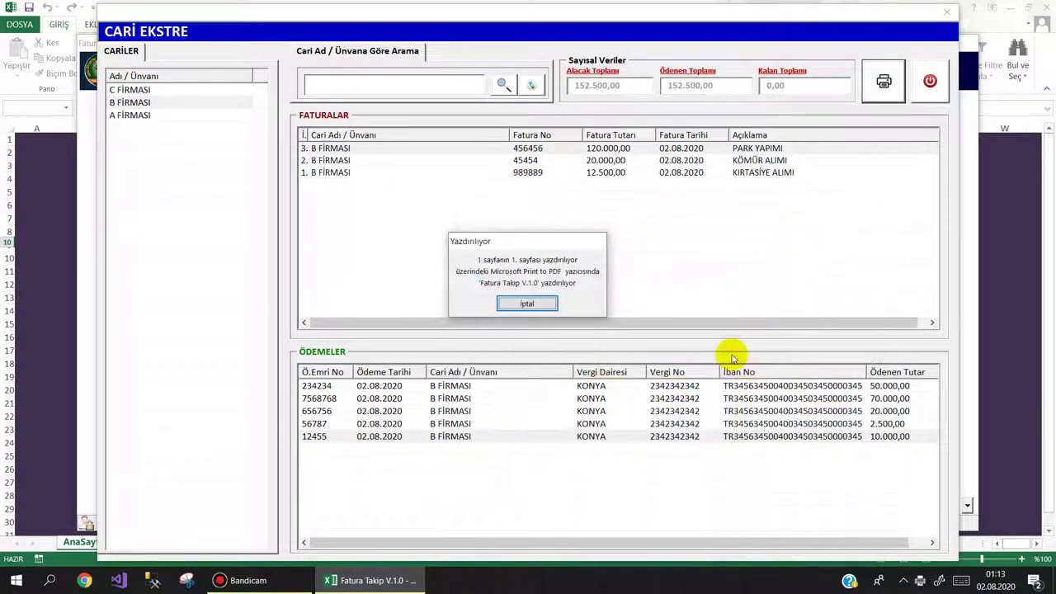
key(Return)
Open the B FİRMASI EKSTRESİ PDF from the desktop in Edge and zoom in.
key(super+d)
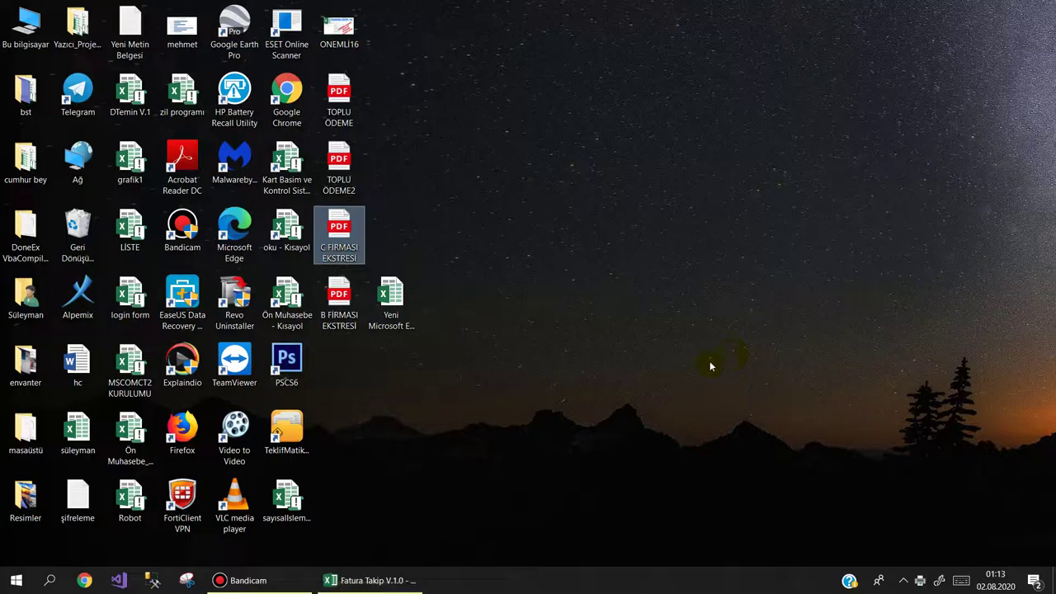
click(334, 303)
double_click(334, 303)
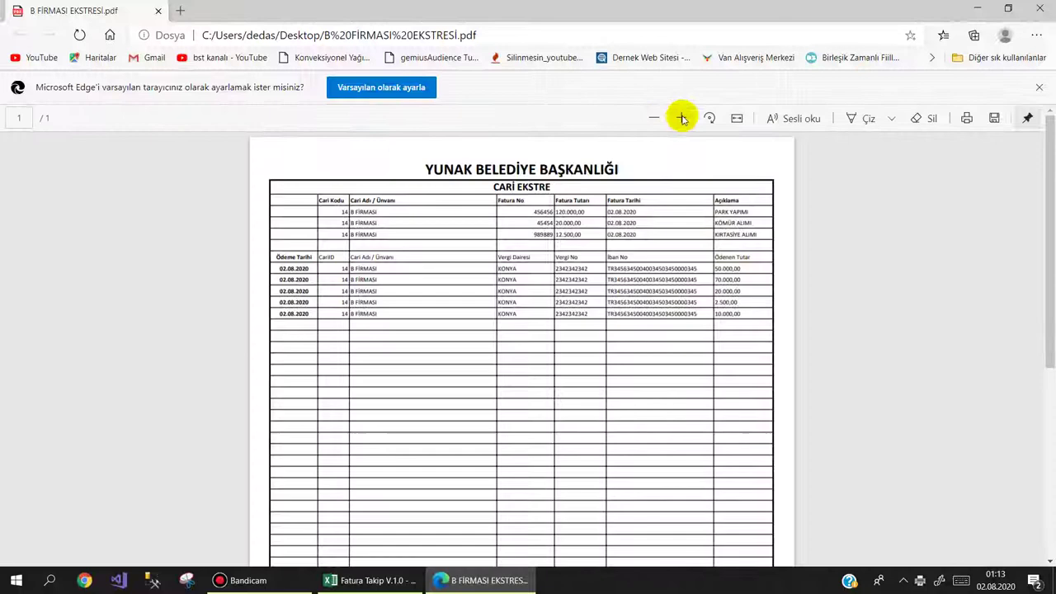
click(681, 118)
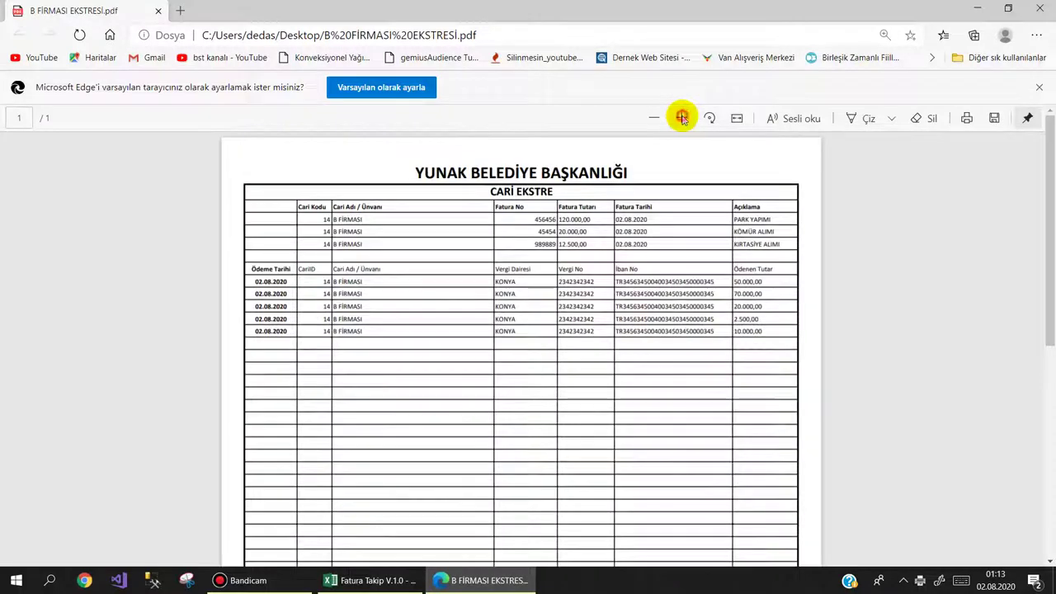
click(682, 118)
click(681, 118)
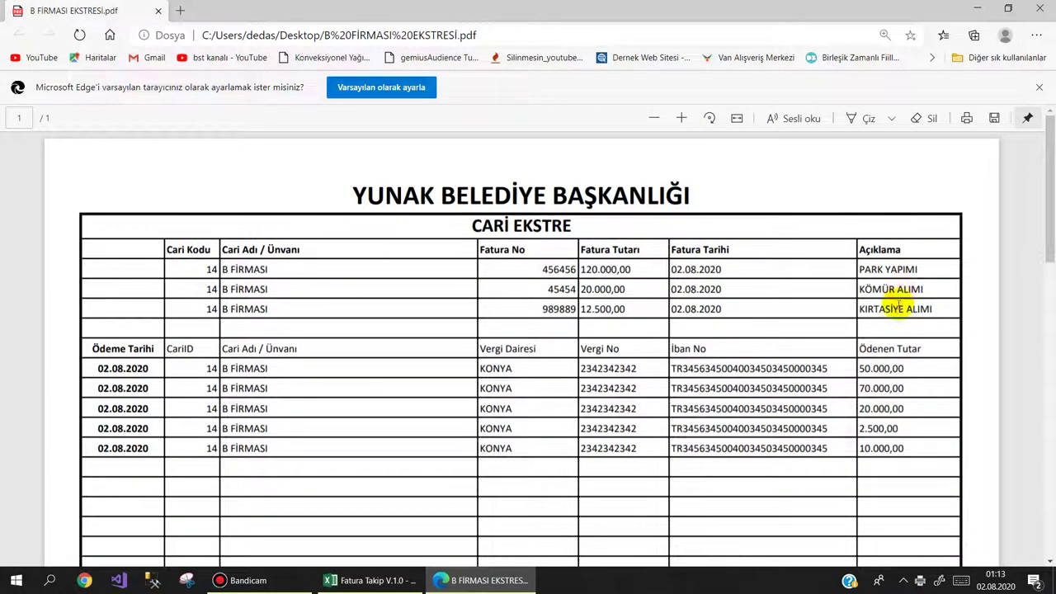
Highlight the 20.000,00 and 120.000,00 invoice amounts and the five payment rows, then close Edge.
mouse_move(627, 309)
mouse_down()
mouse_move(580, 308)
mouse_move(580, 289)
mouse_up()
drag(638, 269, 595, 270)
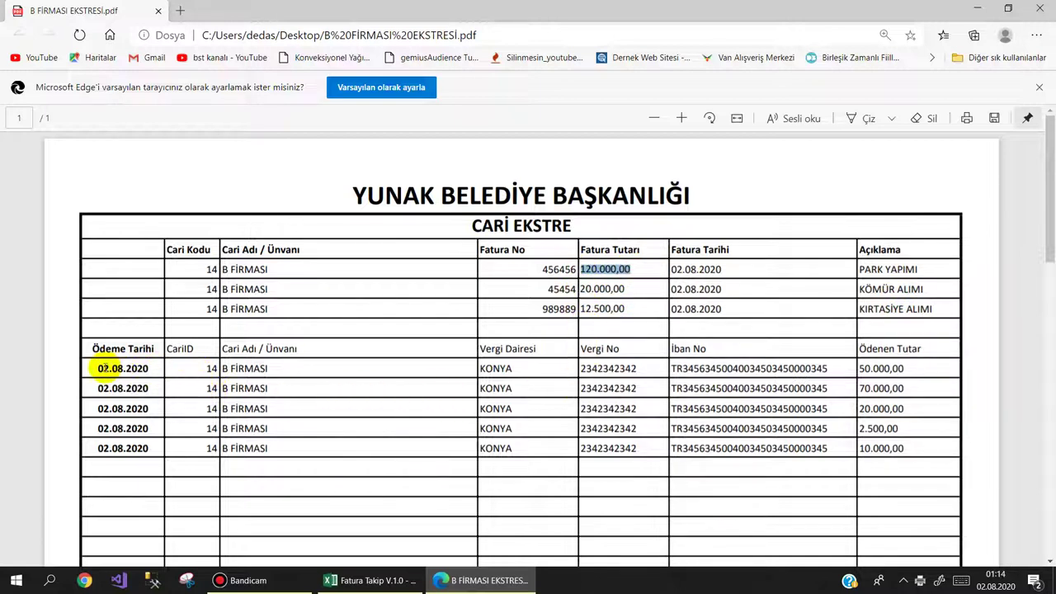
click(99, 368)
drag(164, 378, 873, 444)
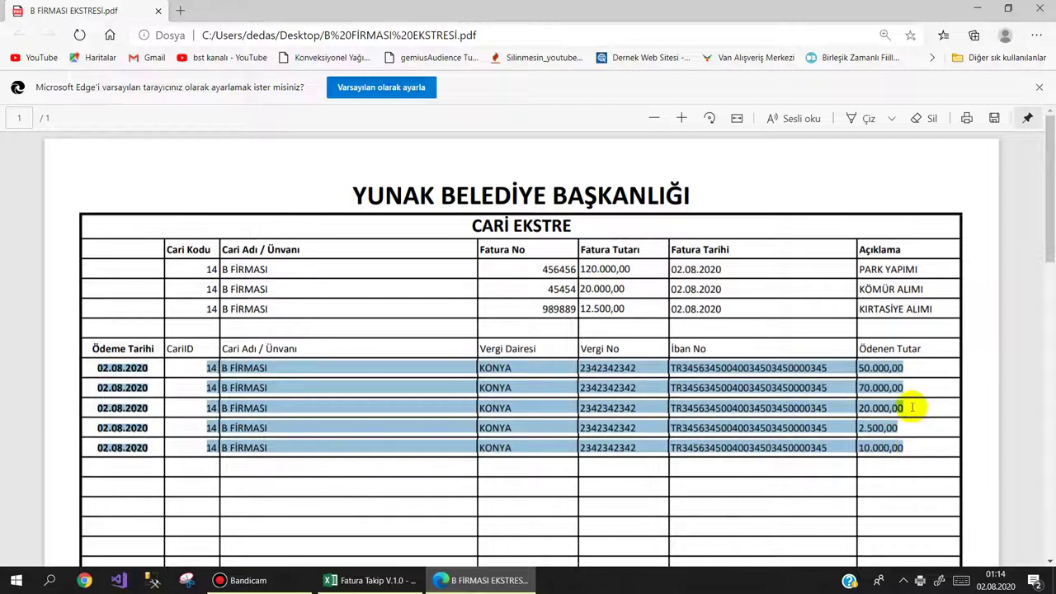
click(916, 379)
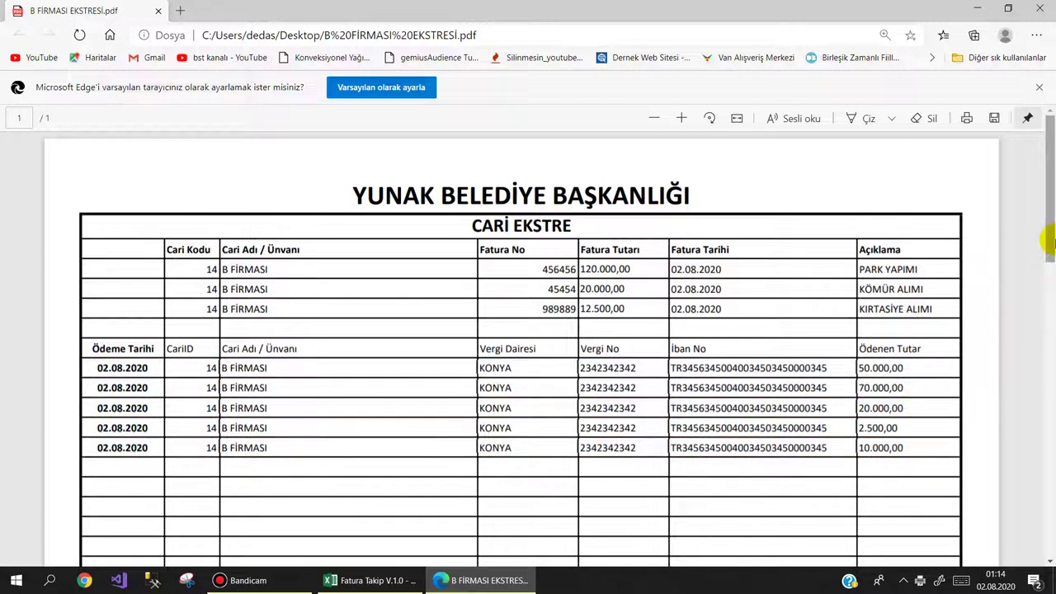
click(1040, 8)
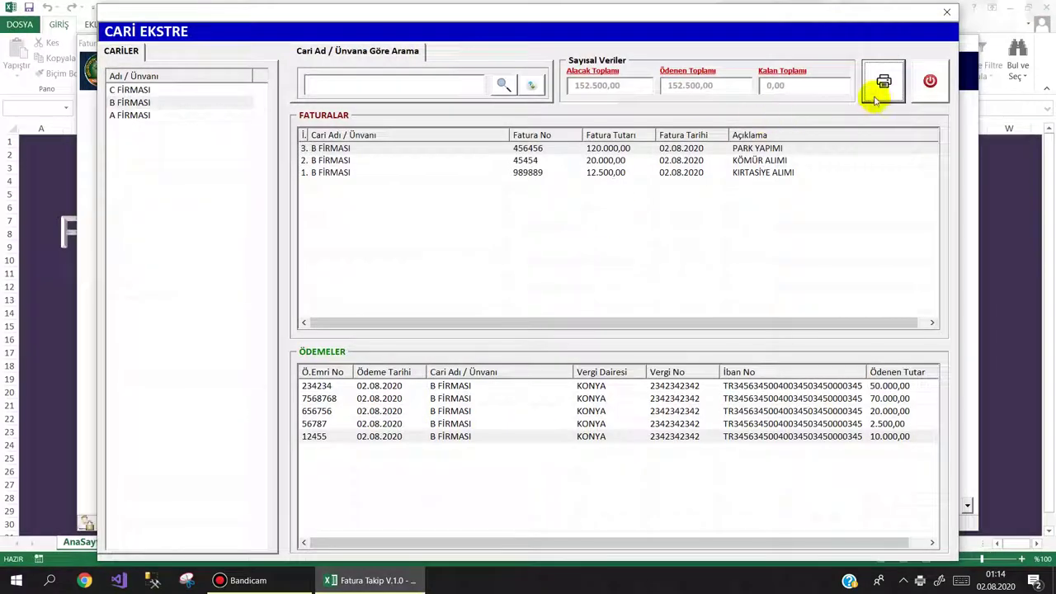
Close the Cari Ekstre form, then open and close the Cari Listesi to check balances.
click(927, 78)
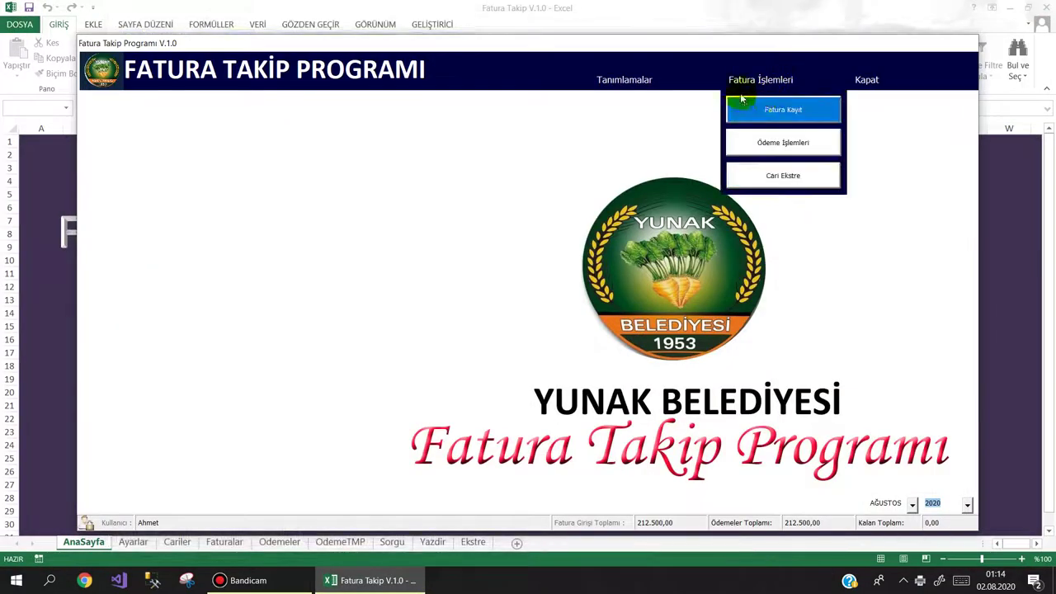
mouse_move(636, 79)
click(651, 108)
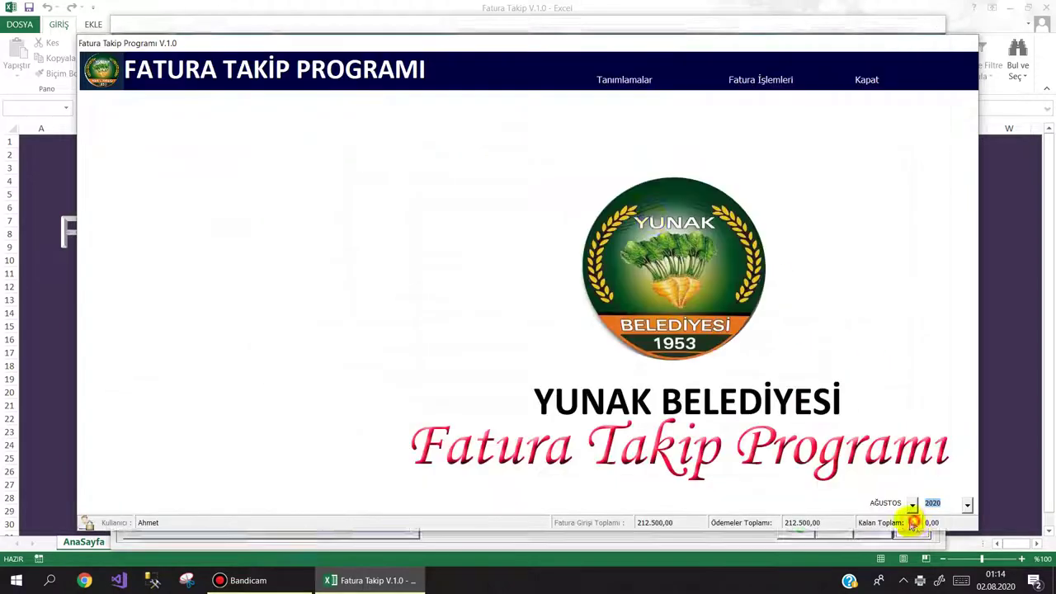
click(911, 522)
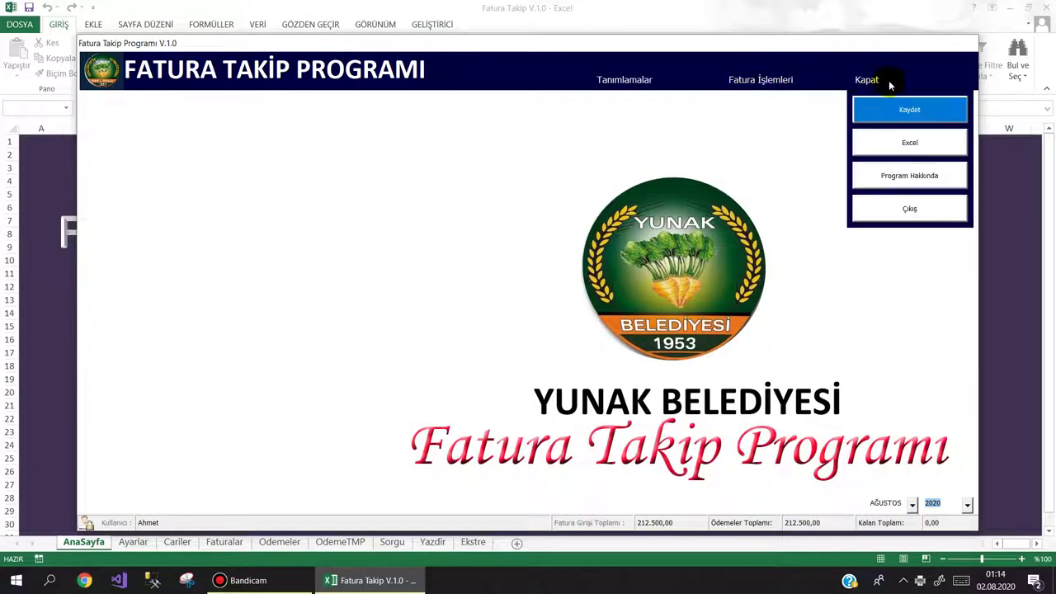